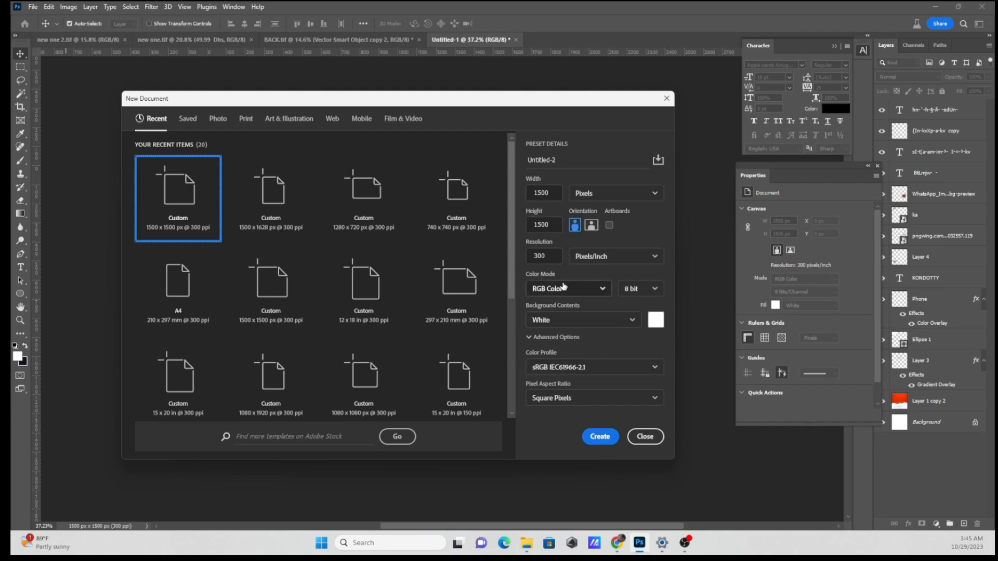
Step: Create a new 1500 × 1500 px RGB document at 300 pixels/inch with white background contents
left_click(598, 437)
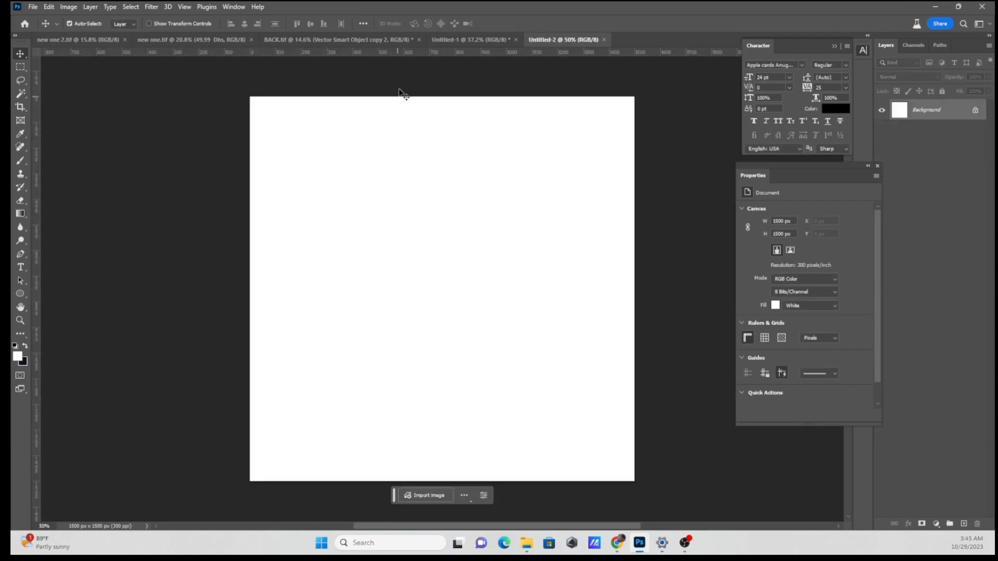
left_click(462, 41)
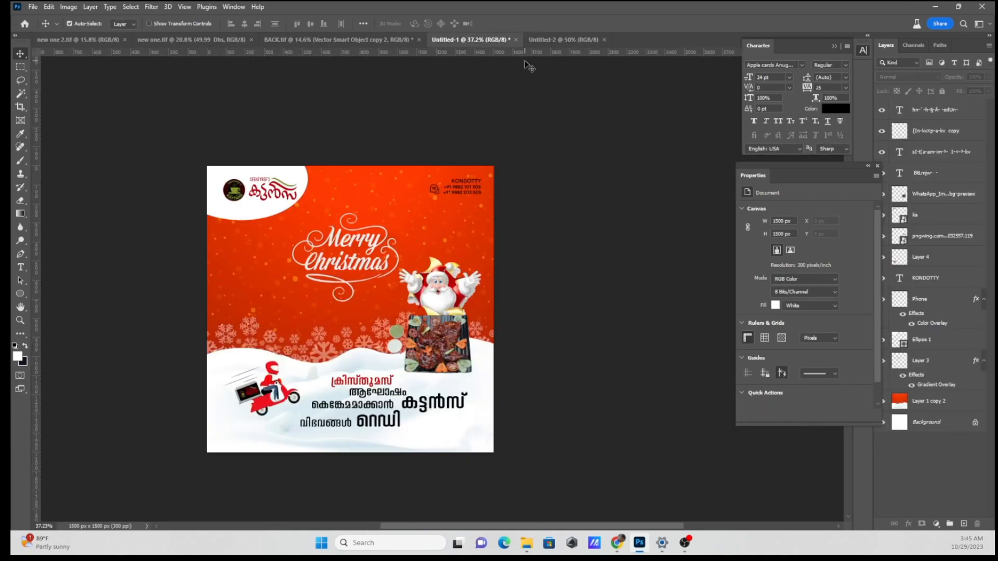
left_click(547, 40)
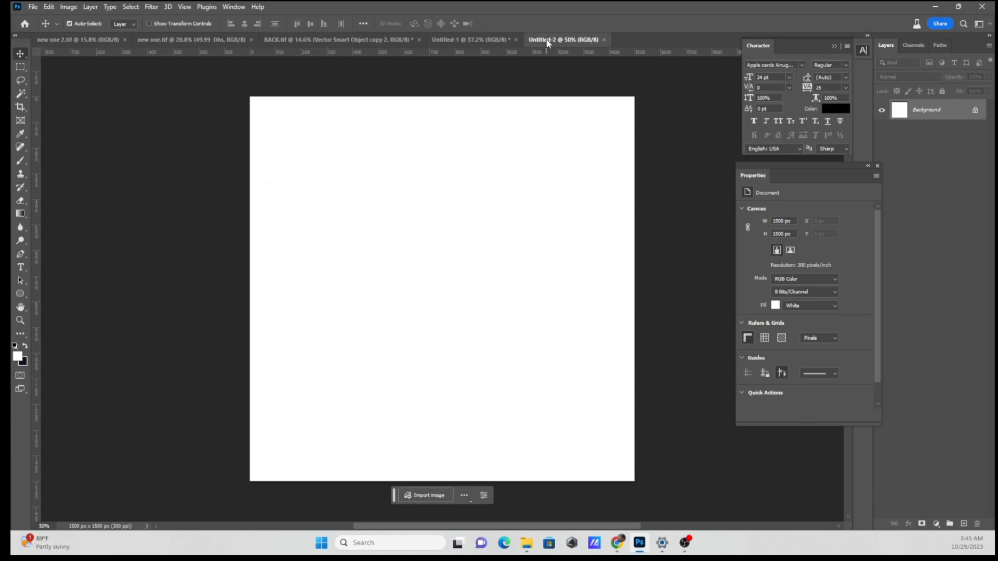
Step: Copy the red snowy background layer from the finished Christmas poster in Untitled-1 into the blank Untitled-2 document
left_click(479, 41)
left_click_drag(371, 185, 562, 39)
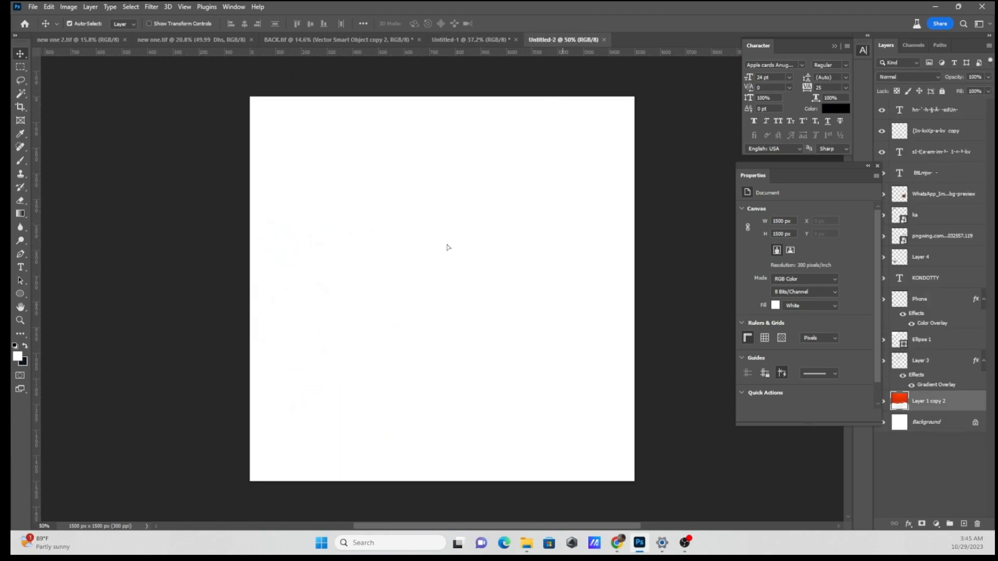
left_click_drag(446, 245, 461, 251)
Step: Transform the snowy background layer to 1566 × 1566 px so it covers the whole canvas
key("ctrl+t")
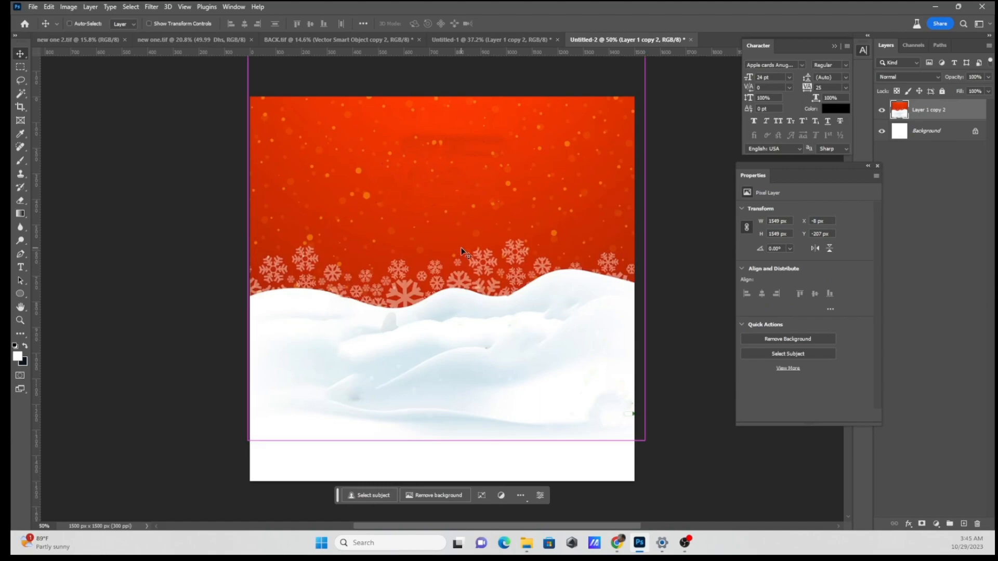
left_click_drag(645, 441, 486, 353)
left_click_drag(457, 287, 512, 372)
left_click_drag(581, 411, 666, 497)
left_click_drag(556, 446, 502, 408)
left_click_drag(612, 278, 634, 278)
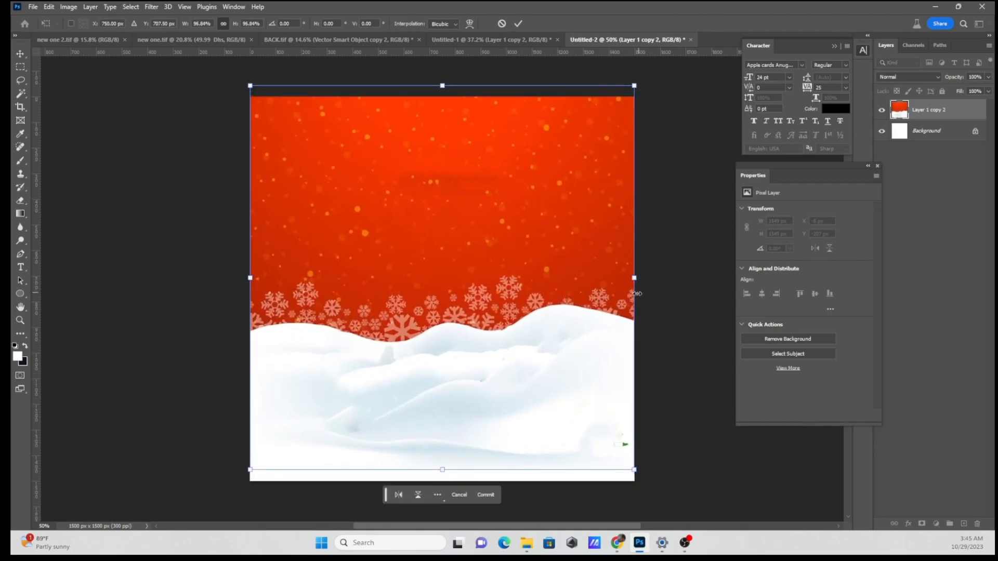
left_click_drag(439, 473, 441, 487)
left_click(518, 23)
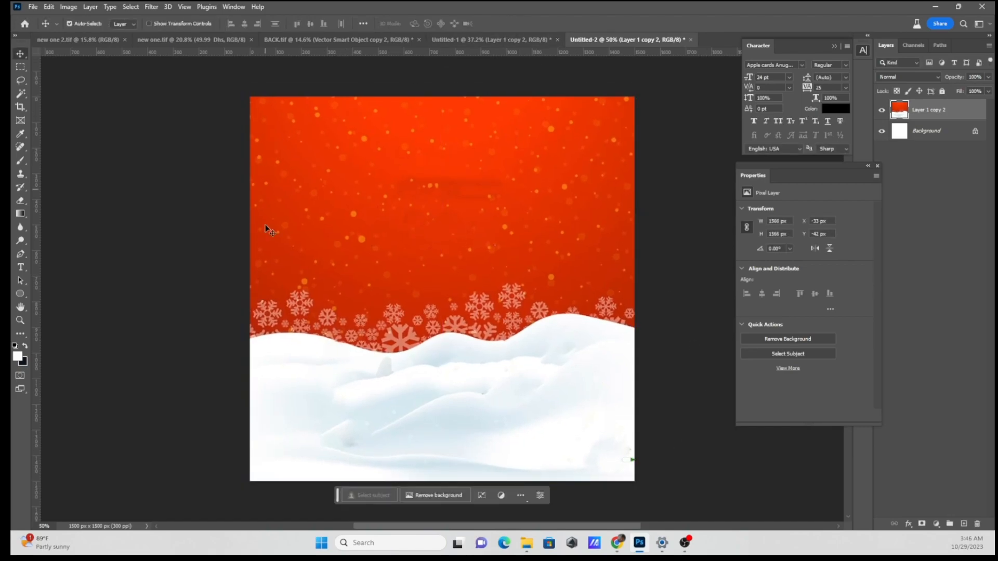
Step: Switch to Chrome and look through Freepik's xmas background results for source images like the poster's background
left_click(617, 543)
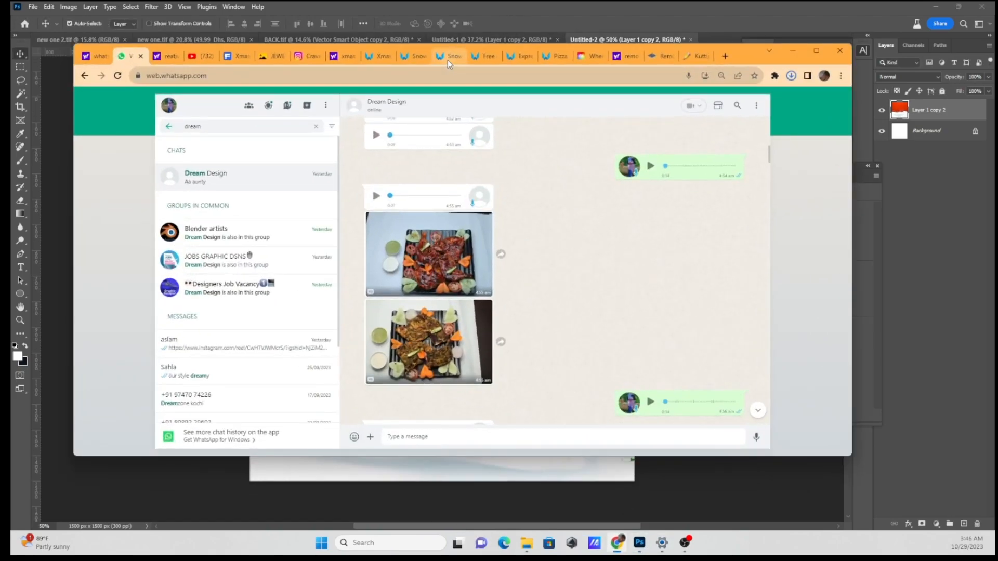
left_click(236, 56)
scroll(735, 328, "down", 3)
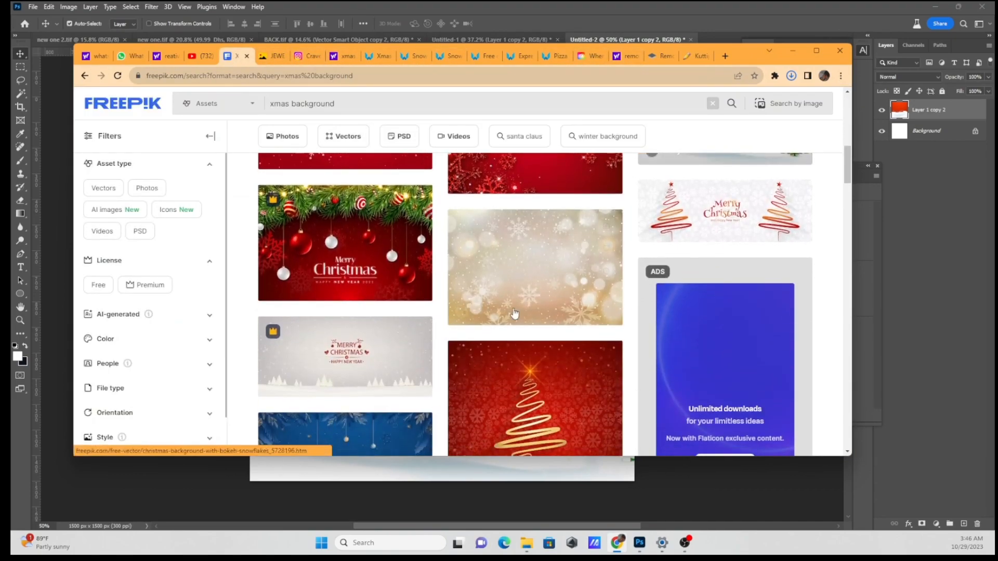
scroll(457, 379, "down", 2)
scroll(461, 378, "up", 8)
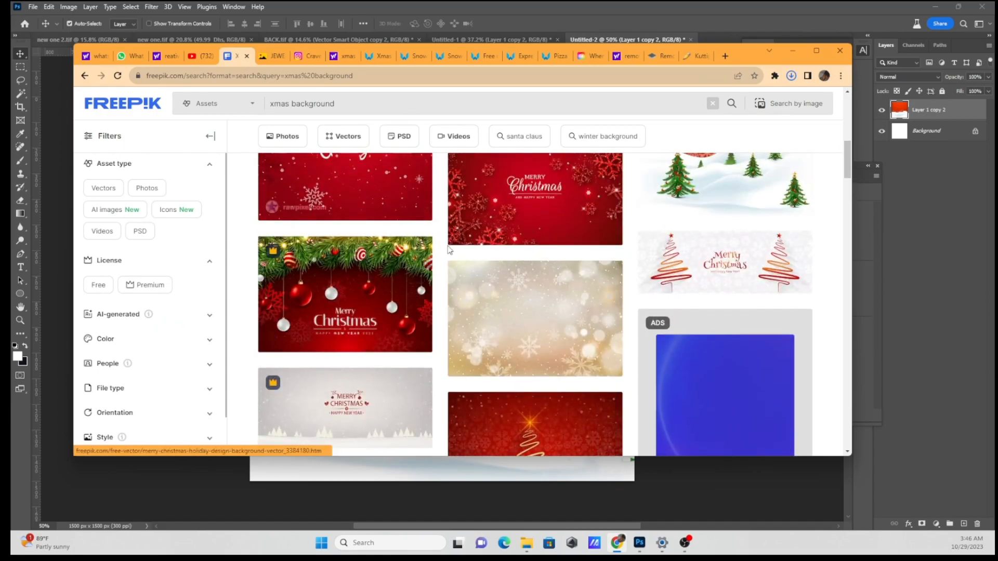
scroll(743, 328, "down", 2)
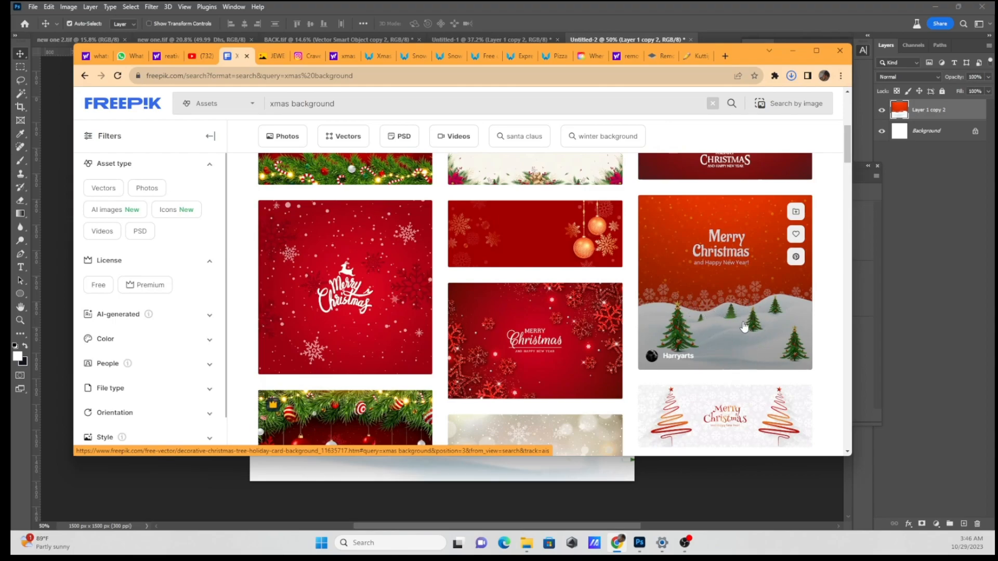
scroll(743, 326, "down", 15)
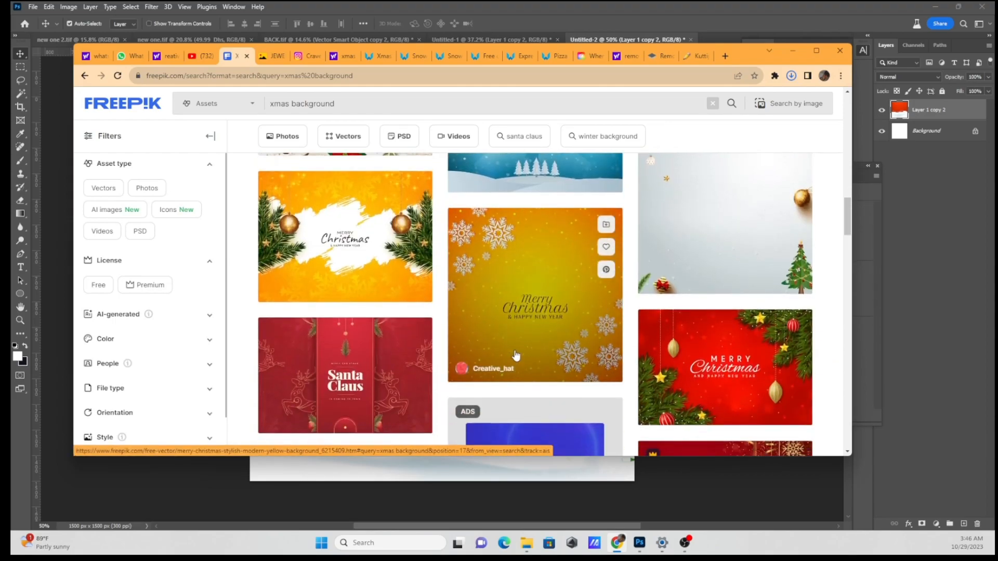
scroll(515, 356, "down", 6)
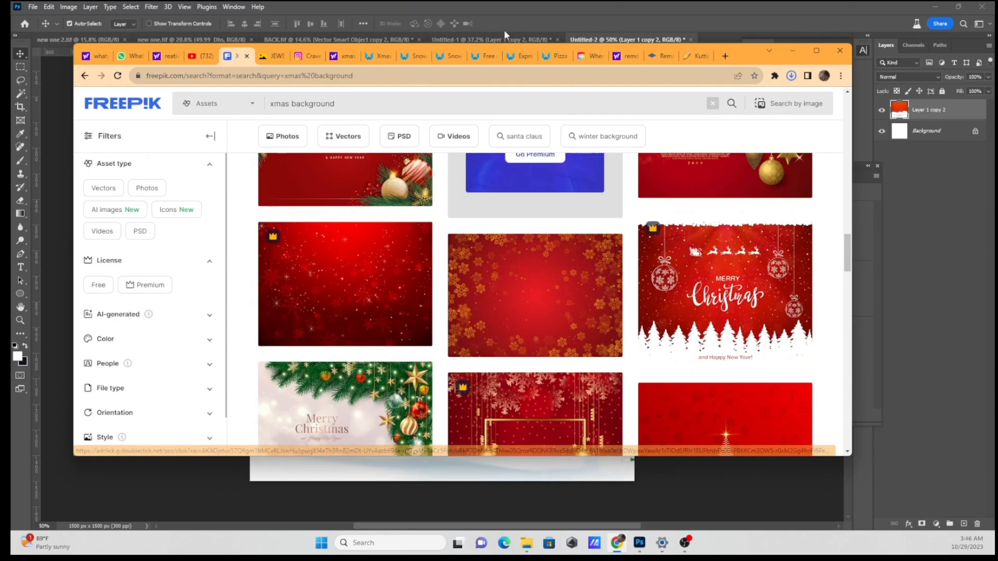
scroll(546, 312, "down", 4)
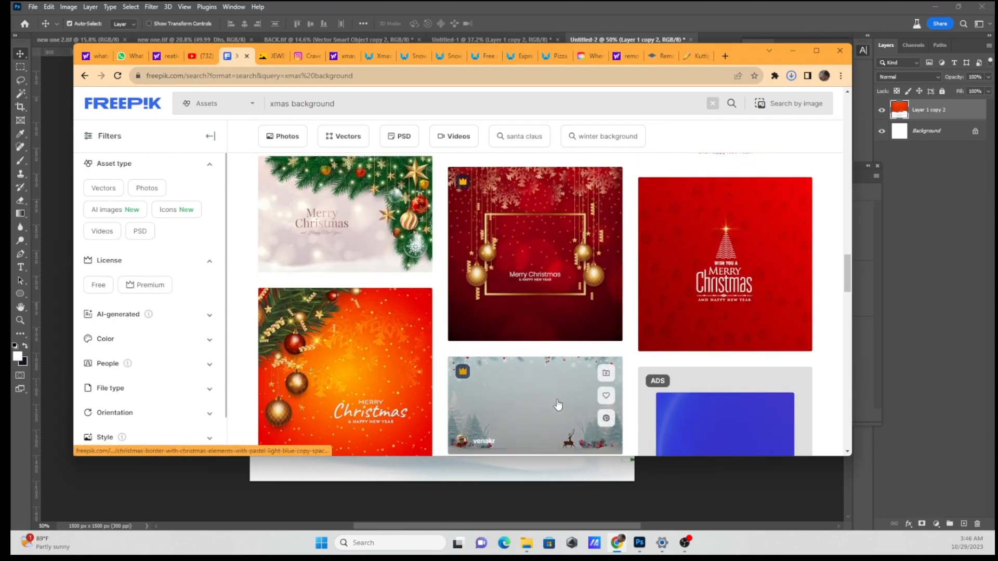
scroll(557, 405, "down", 4)
left_click(639, 538)
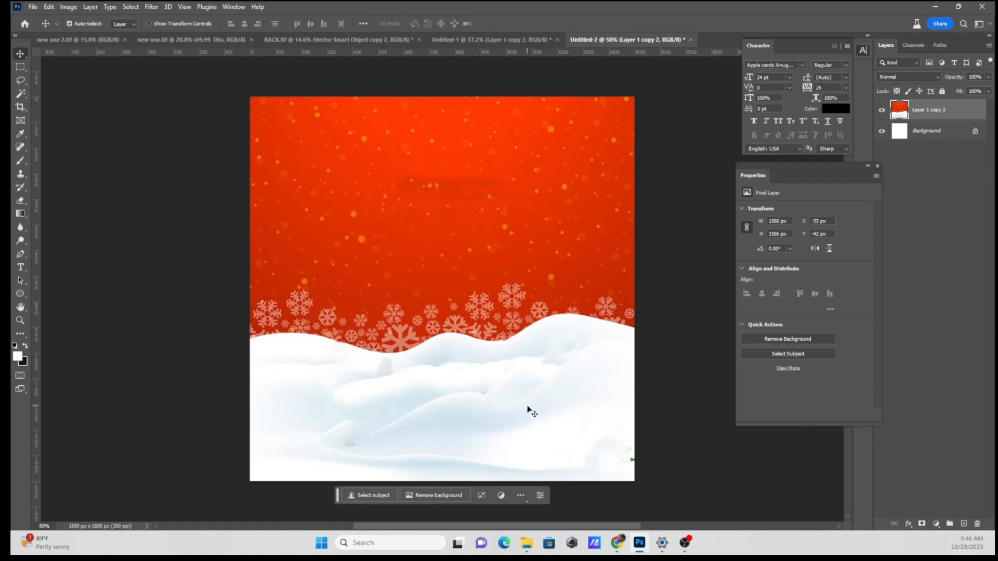
scroll(429, 376, "down", 2)
scroll(436, 391, "up", 2)
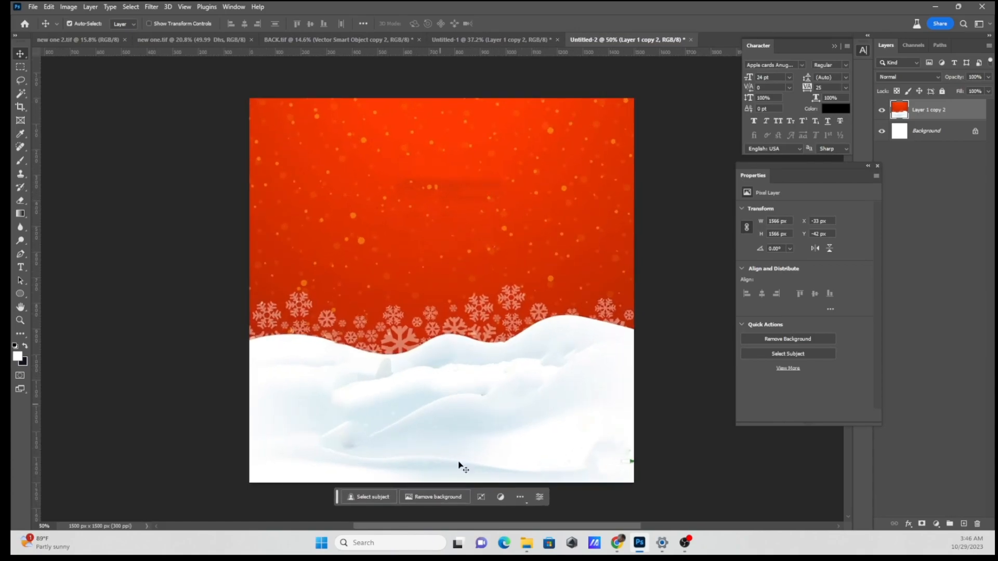
Step: Review the open PNGWing pages for Christmas figures, Santa and delivery-scooter images, along with the Freepik backgrounds
left_click(617, 542)
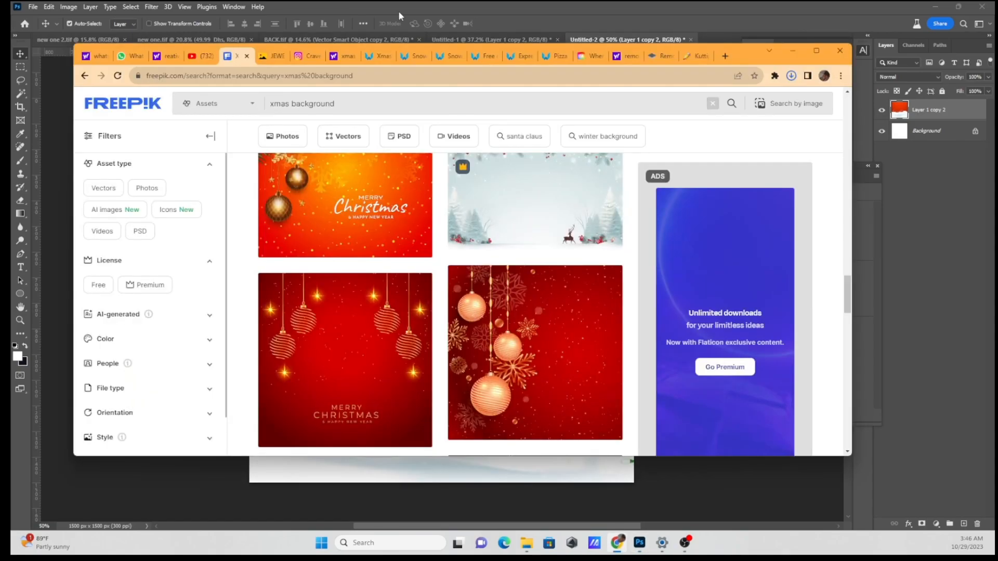
left_click(386, 54)
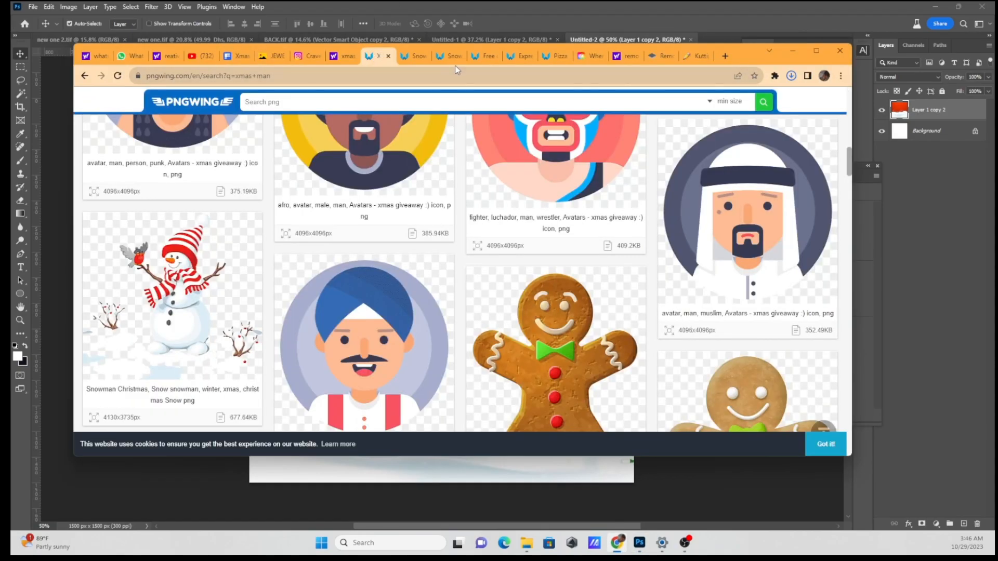
left_click(412, 56)
left_click(443, 58)
left_click(491, 58)
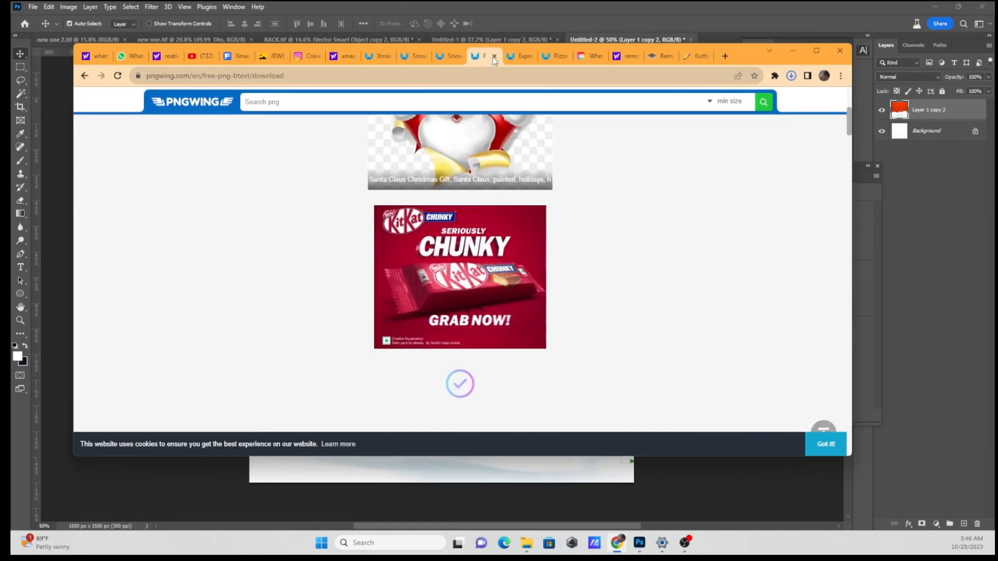
left_click(523, 57)
left_click(554, 58)
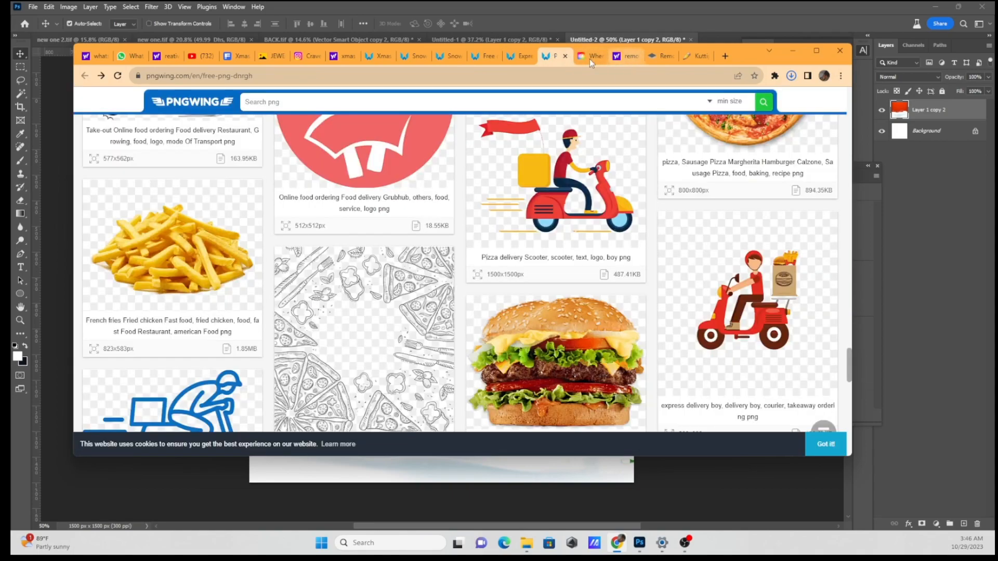
left_click(636, 540)
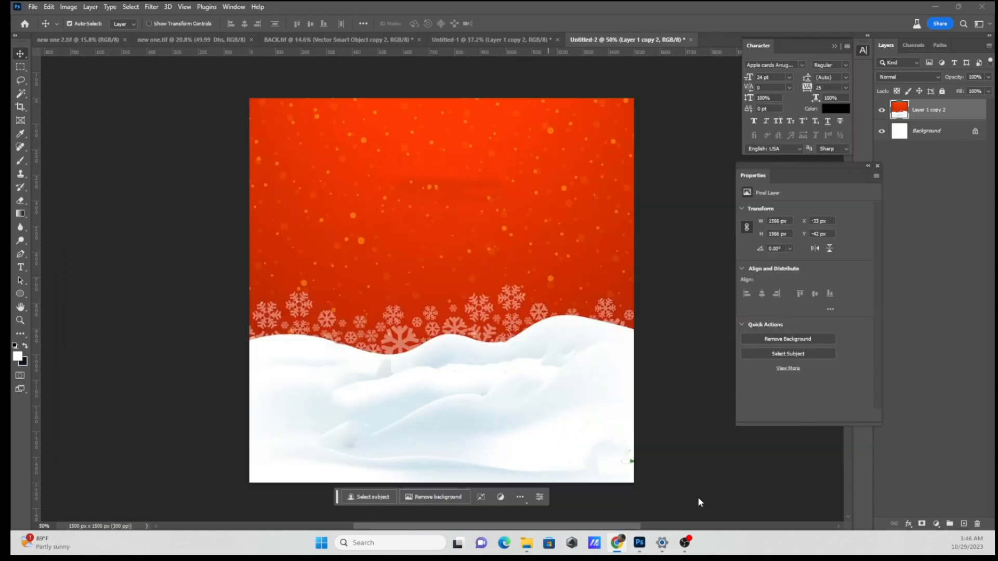
left_click(617, 548)
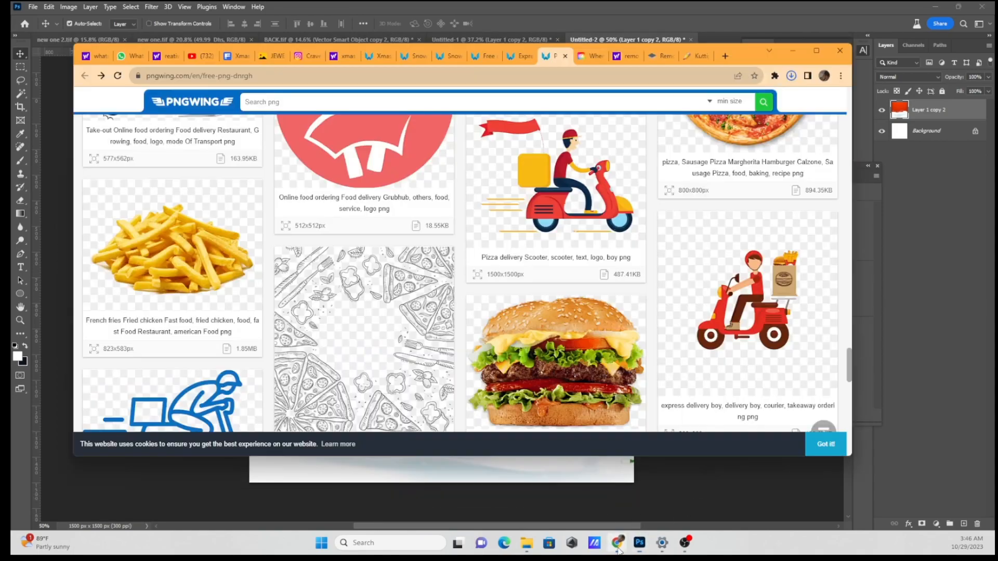
left_click(265, 56)
left_click(234, 56)
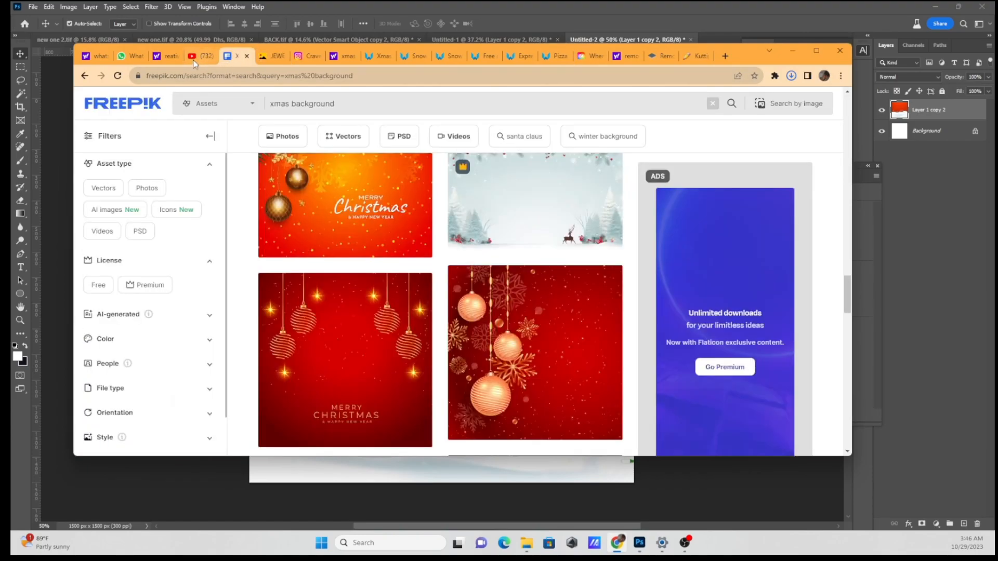
left_click(378, 57)
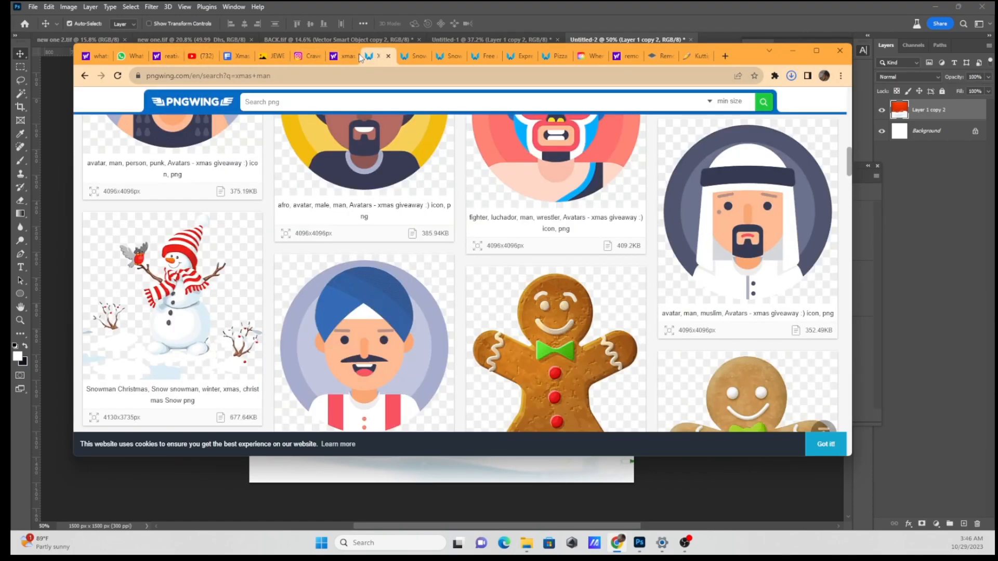
Step: Save the gold Merry Christmas lettering from the xmas png text results to Downloads as merry-christmas-transparent-10 (1).png
left_click(341, 55)
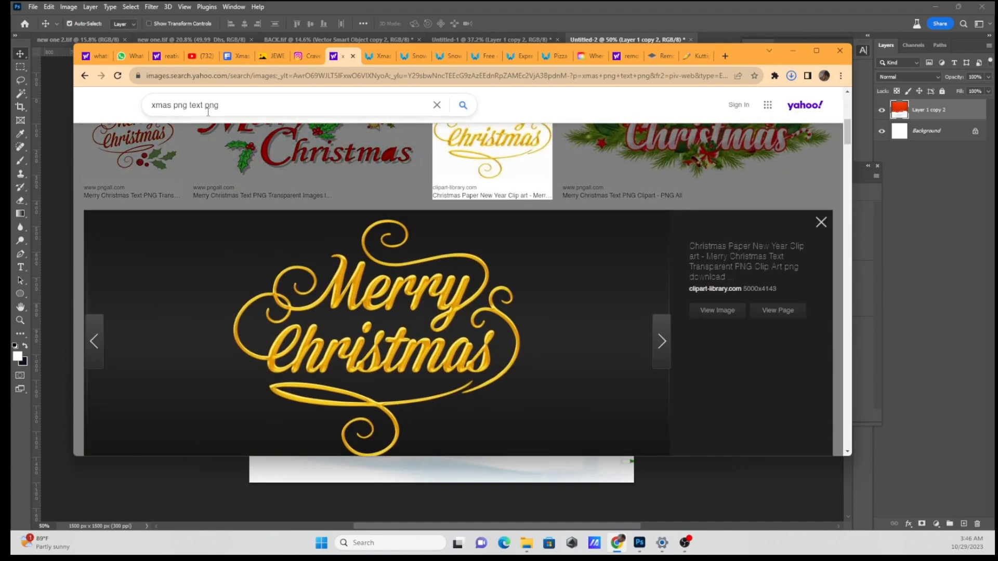
scroll(526, 356, "down", 4)
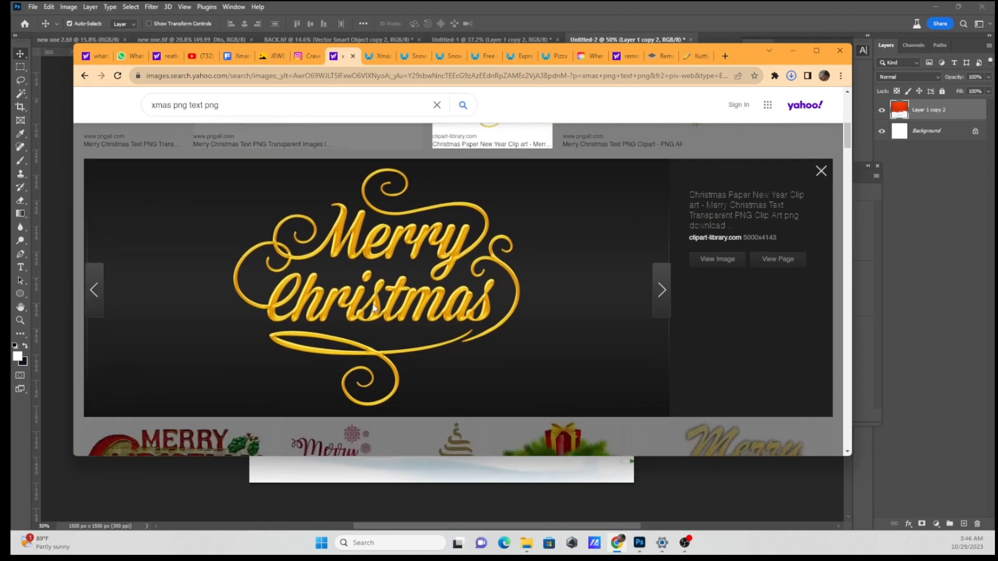
scroll(526, 355, "down", 2)
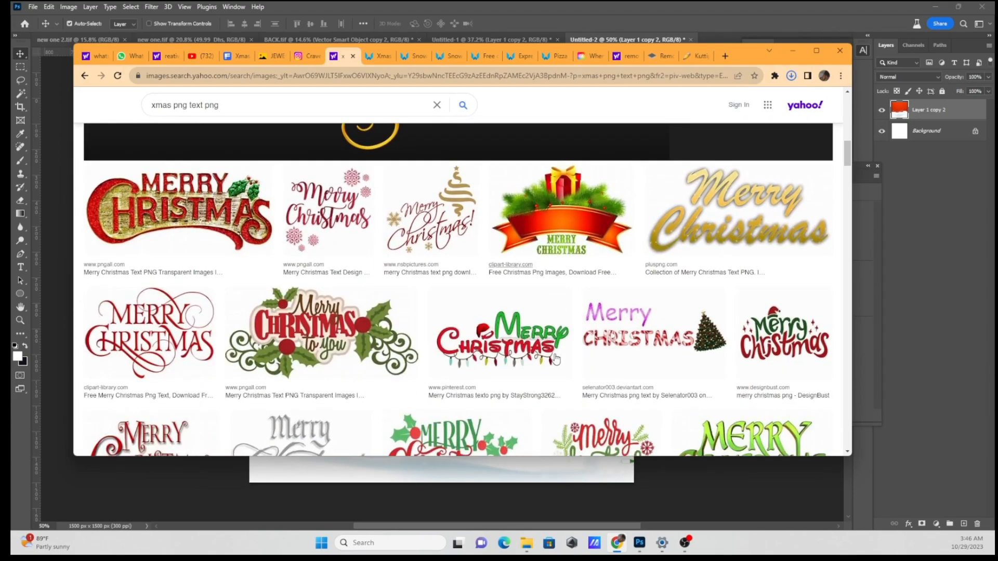
scroll(518, 250, "up", 4)
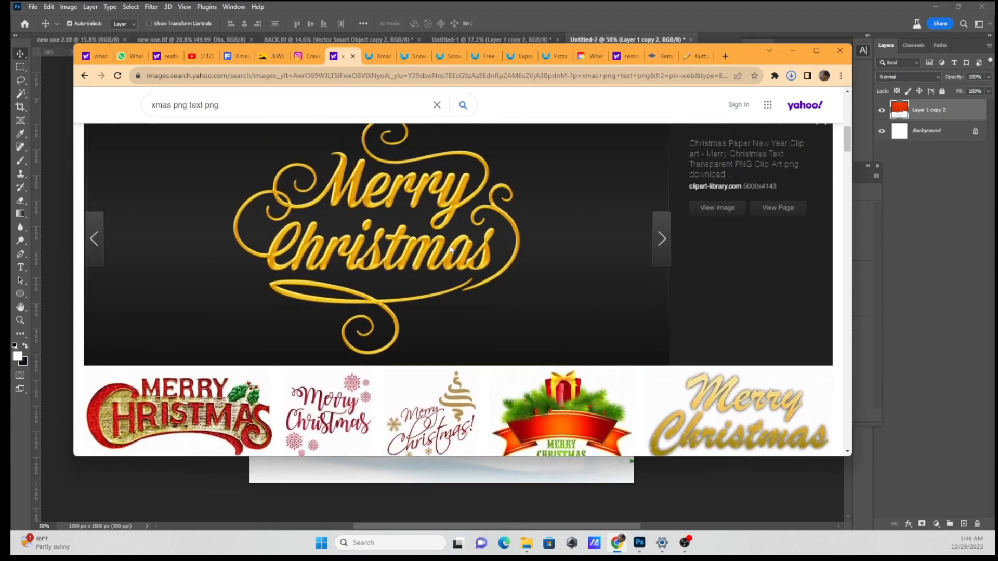
right_click(365, 242)
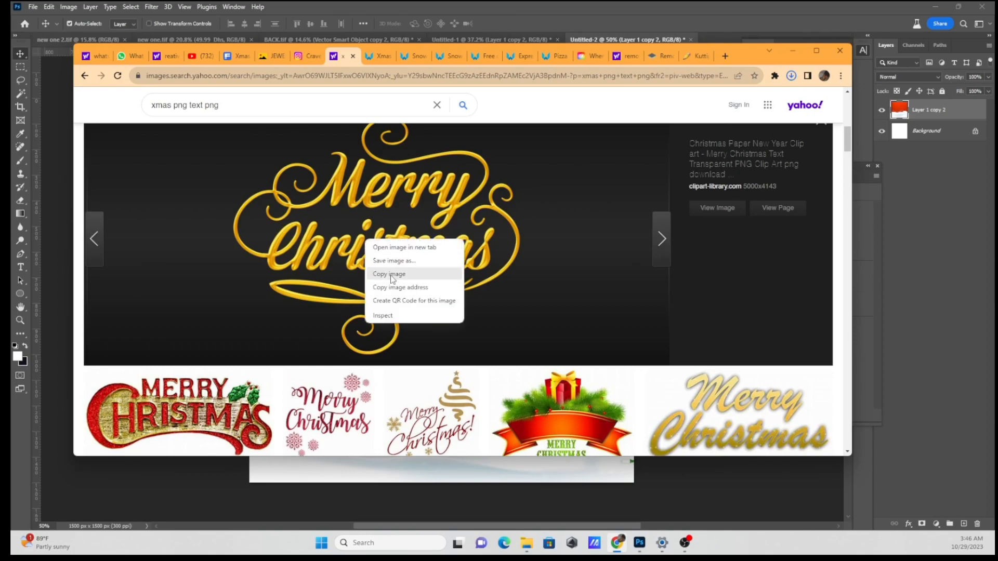
left_click(399, 258)
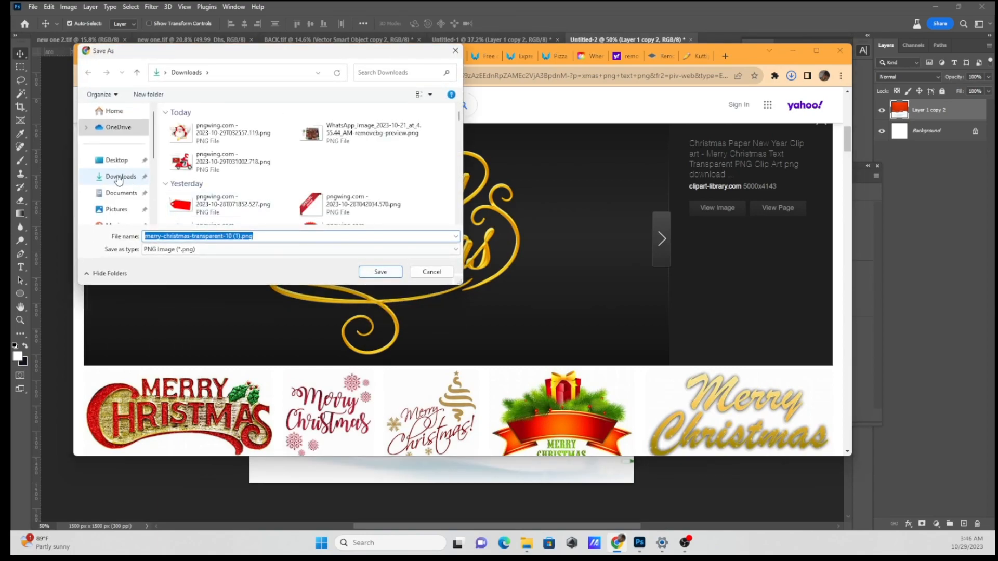
left_click(381, 270)
left_click(640, 543)
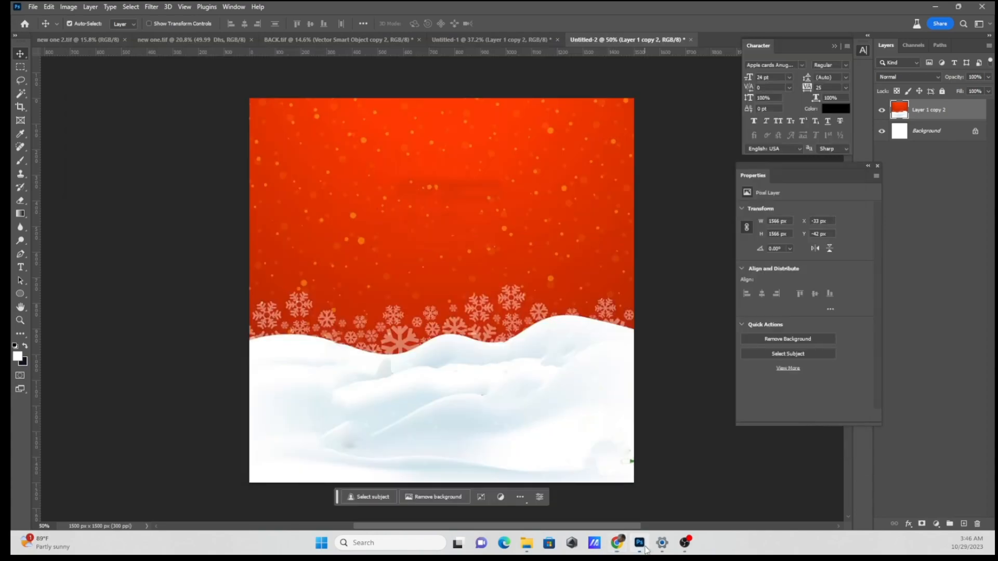
left_click(32, 7)
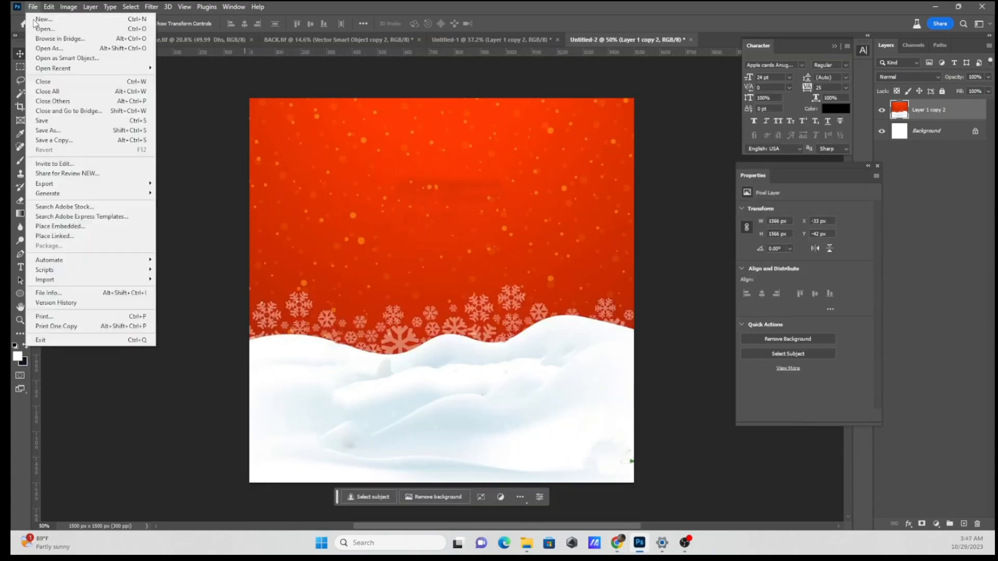
left_click(92, 227)
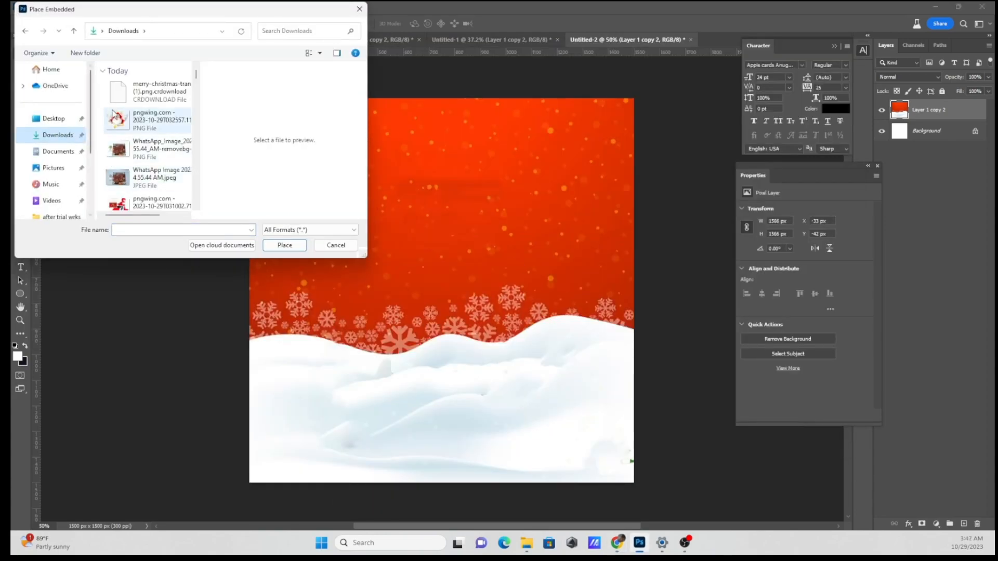
left_click(136, 99)
scroll(138, 137, "down", 10)
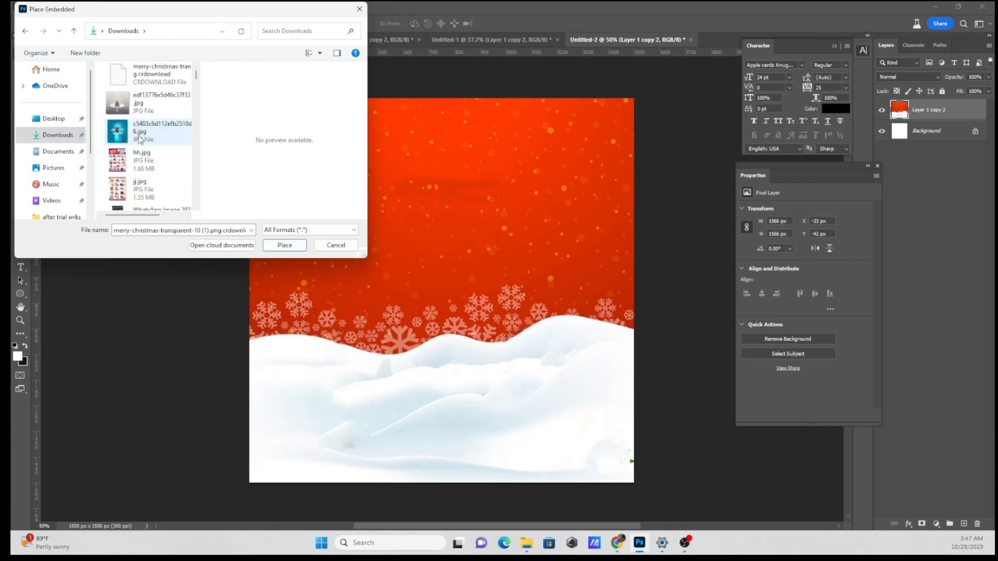
scroll(140, 138, "up", 10)
left_click(166, 95)
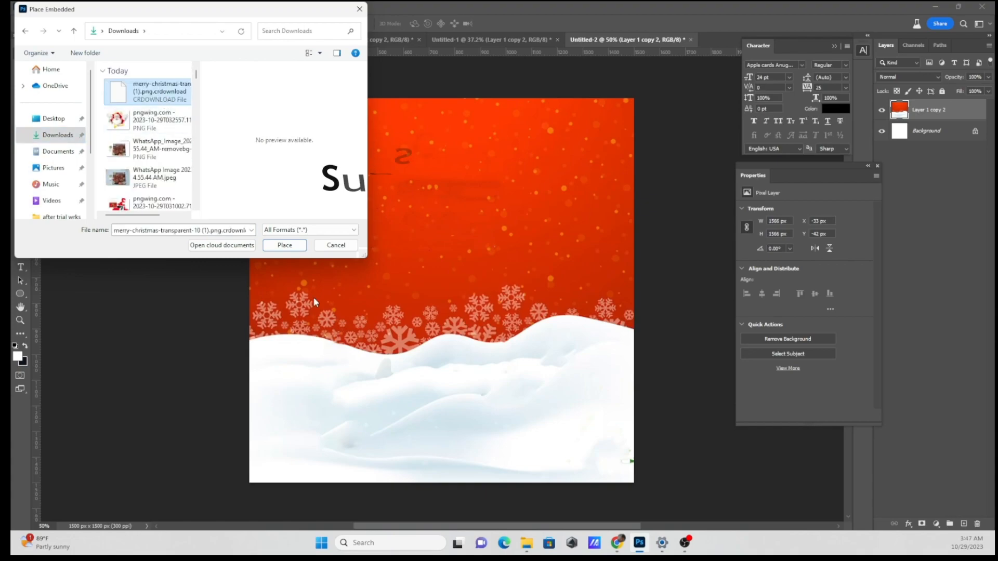
left_click(291, 248)
left_click(329, 245)
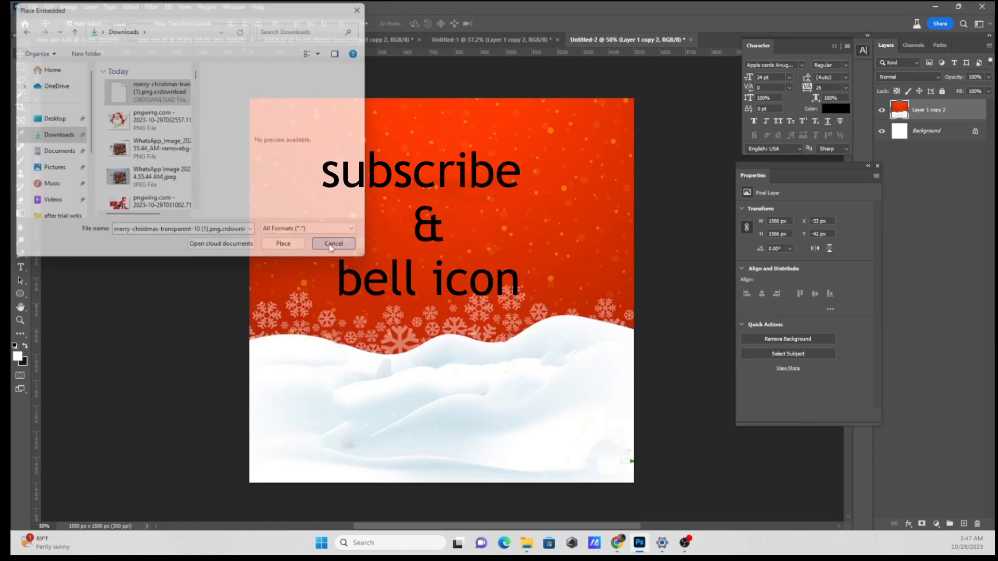
Step: Copy the gold Merry Christmas lettering image from Chrome's xmas png text results and paste it into the Photoshop poster document
left_click(617, 543)
right_click(414, 251)
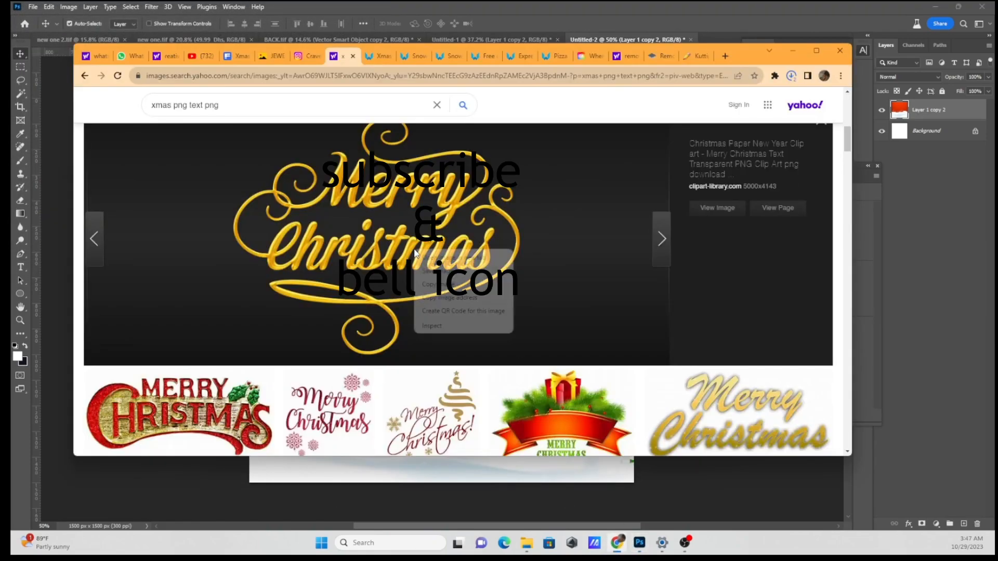
left_click(438, 285)
right_click(327, 221)
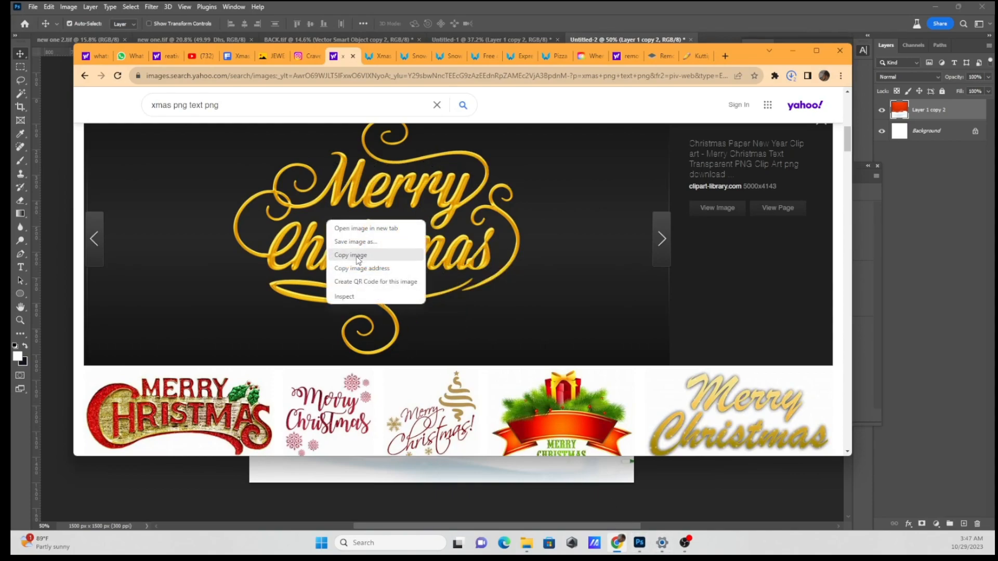
left_click(357, 255)
right_click(356, 257)
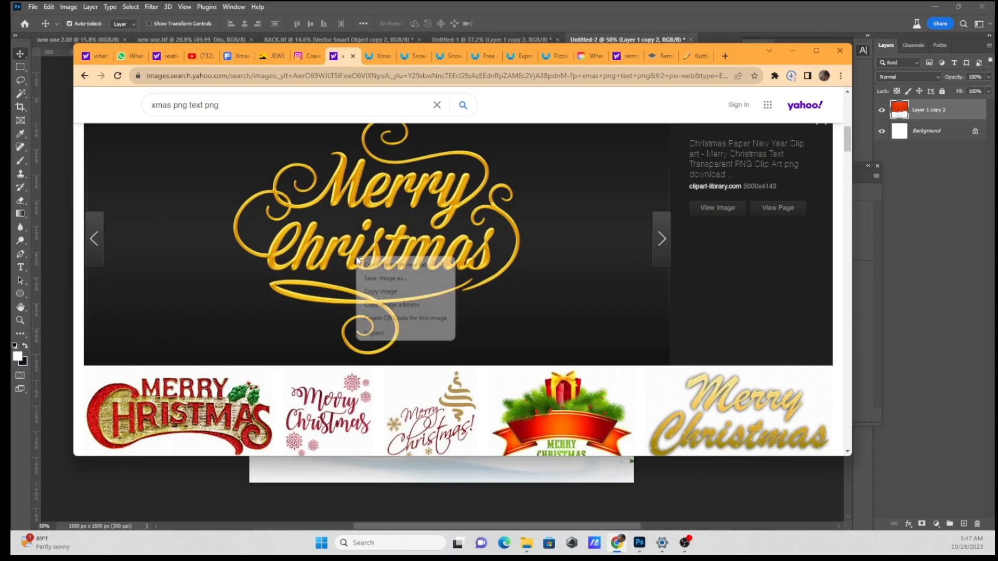
left_click(372, 292)
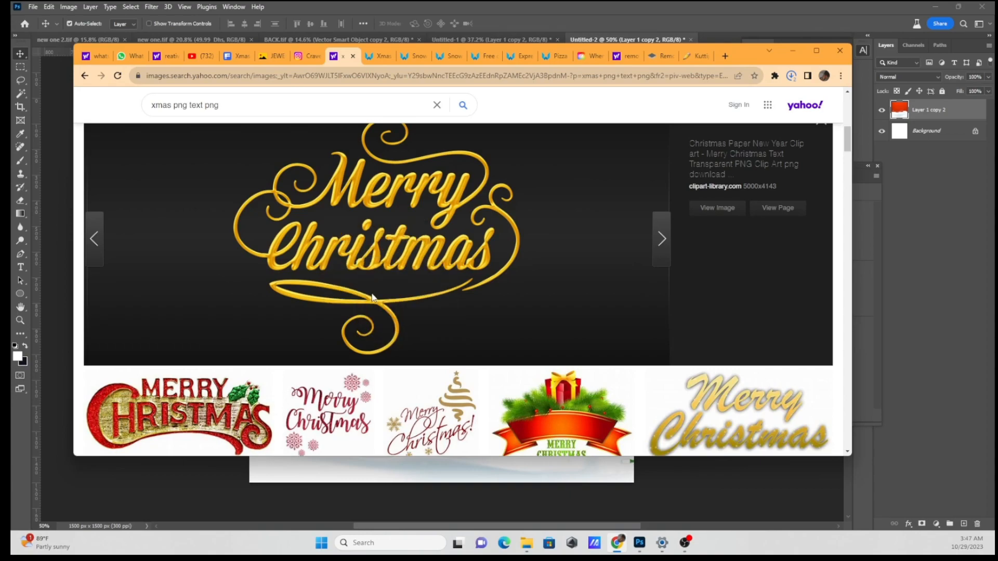
left_click(621, 538)
key("ctrl")
key("ctrl+v")
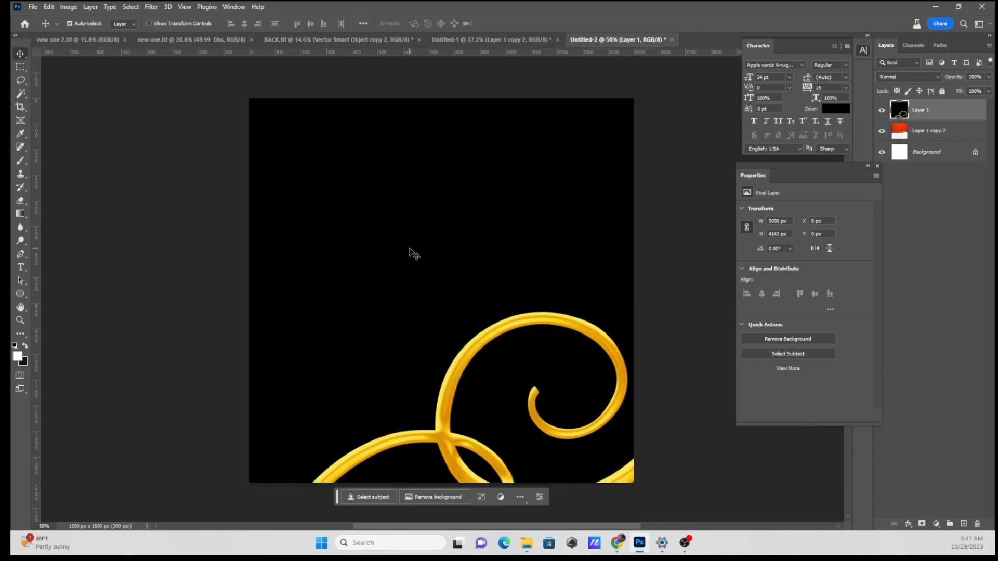
Step: Scale the pasted lettering layer down to about 1603 × 1328 px and position it at about X 0, Y 40 px
key("ctrl+t")
left_click_drag(248, 97, 377, 198)
left_click_drag(497, 284, 319, 115)
scroll(319, 254, "down", 4)
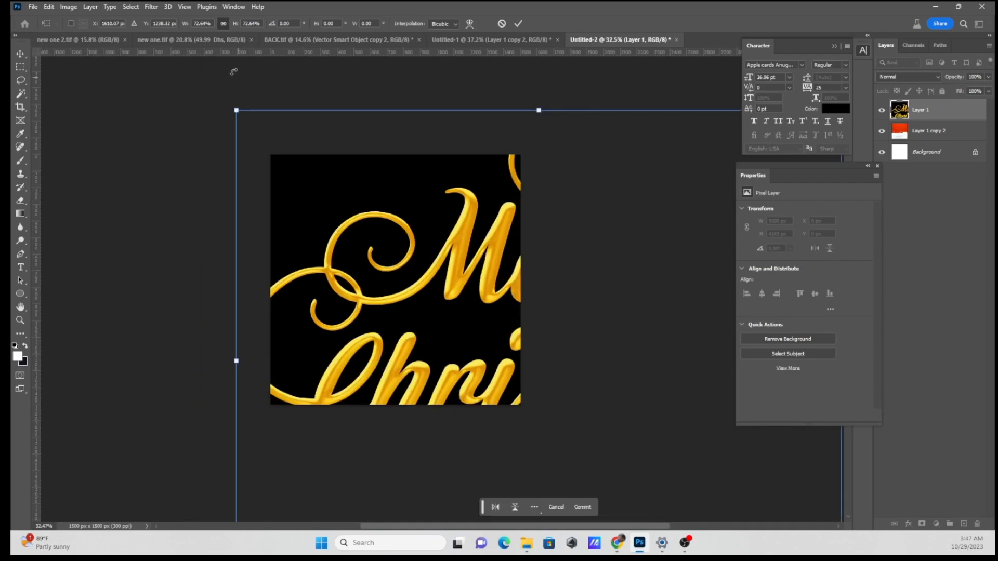
left_click_drag(238, 114, 304, 169)
left_click_drag(485, 255, 446, 242)
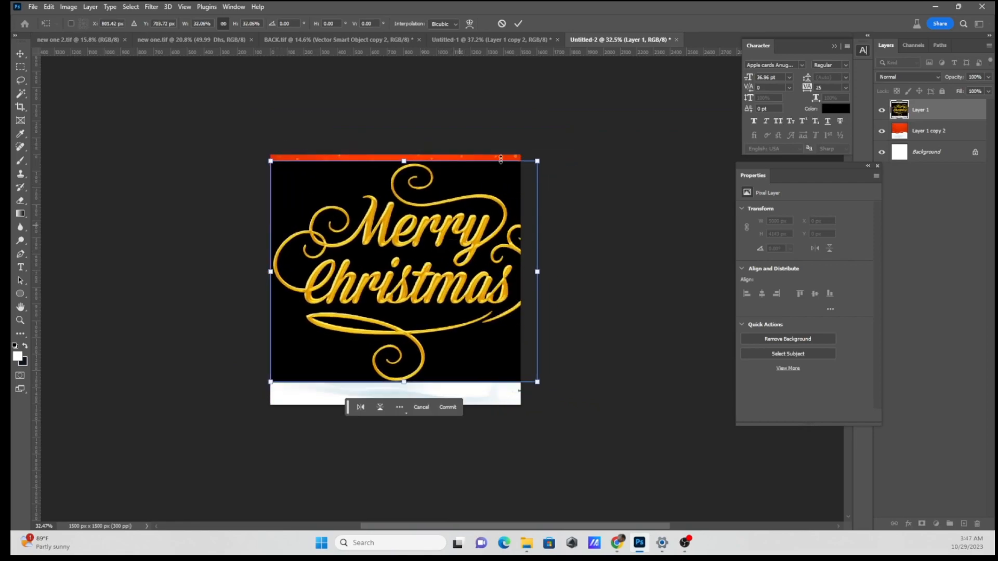
left_click(519, 24)
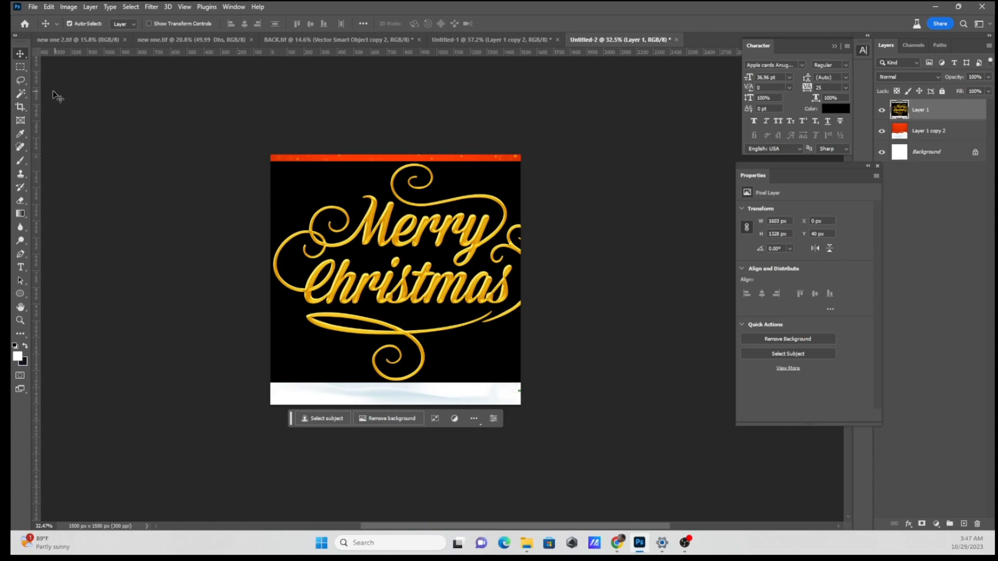
Step: Select the black area surrounding the gold lettering with the Magic Wand, delete it and deselect
left_click(24, 96)
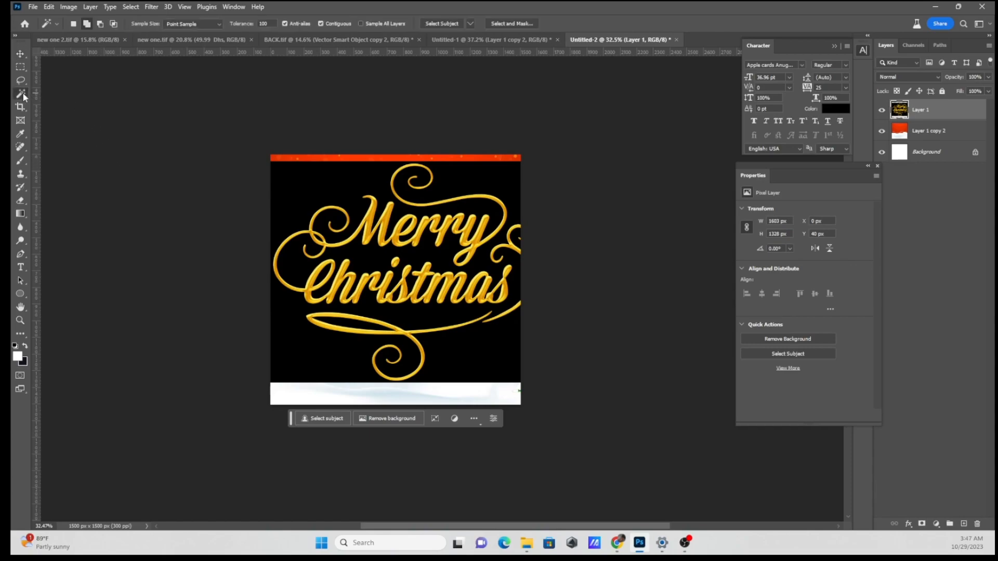
left_click(310, 185)
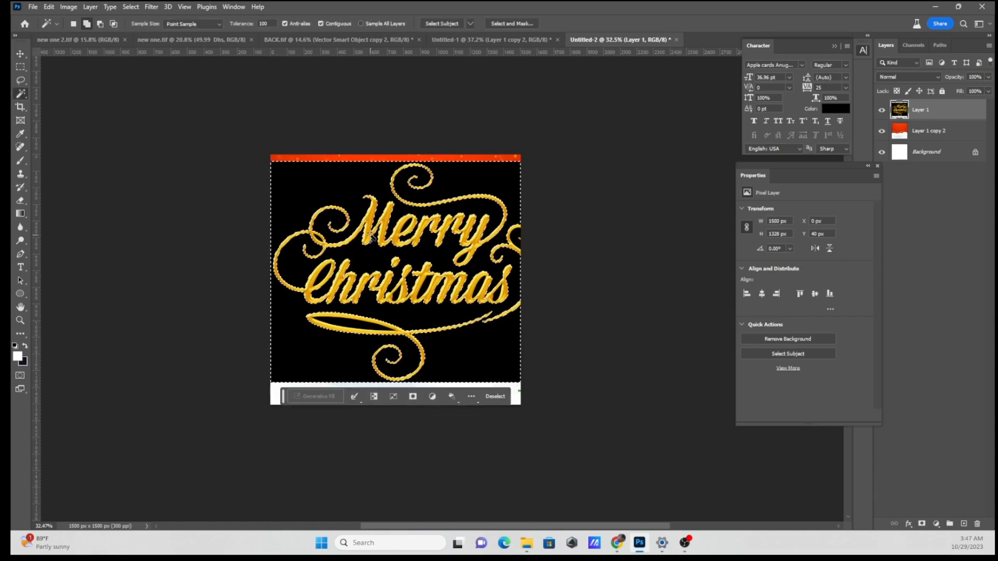
key("Delete")
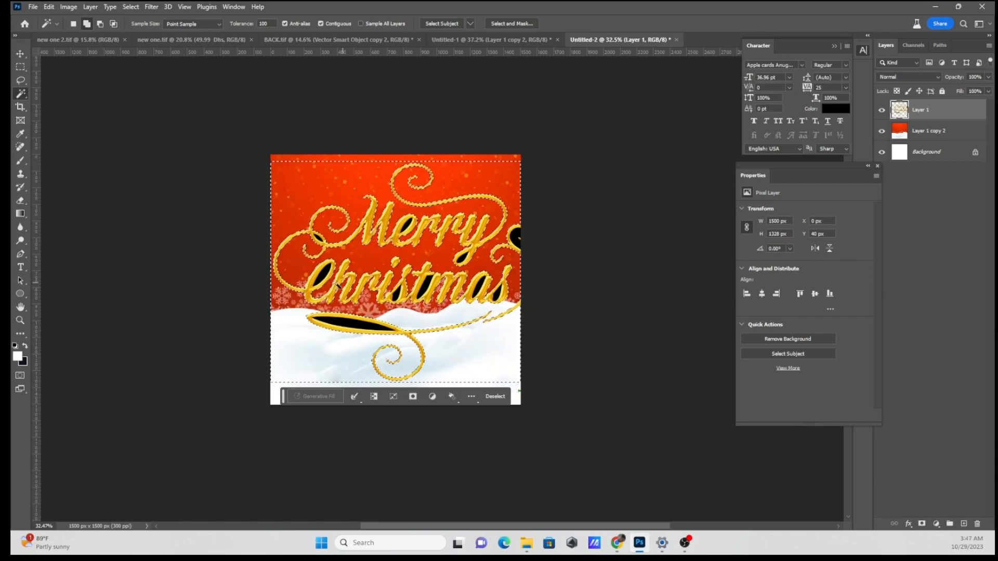
scroll(341, 283, "up", 3)
key("ctrl+d")
Step: Delete the black fill inside the C, the crossing of the upper-left flourish and the long swash below Christmas
scroll(326, 277, "up", 1)
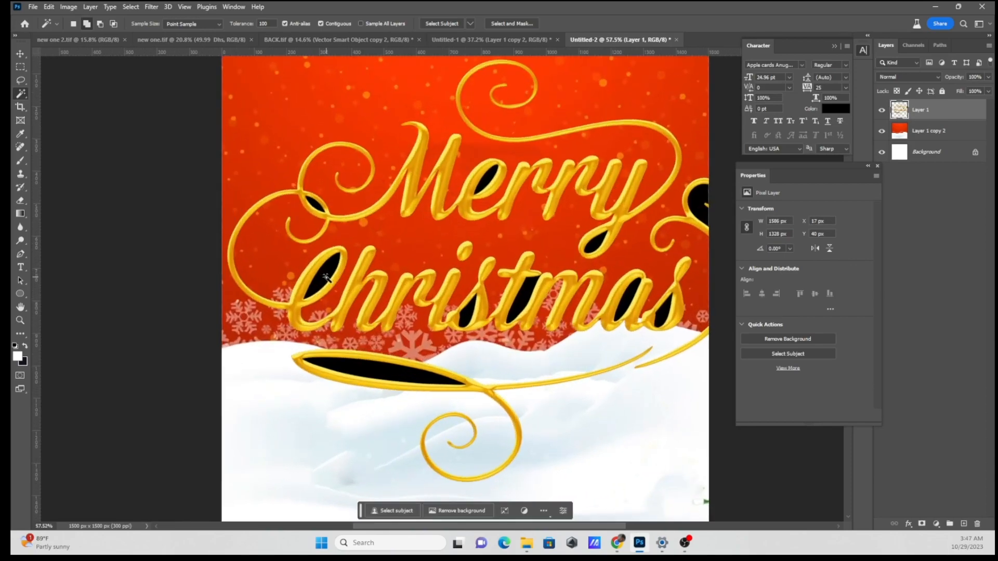
left_click(324, 278)
key("Delete")
left_click(318, 205)
left_click(374, 374)
key("Delete")
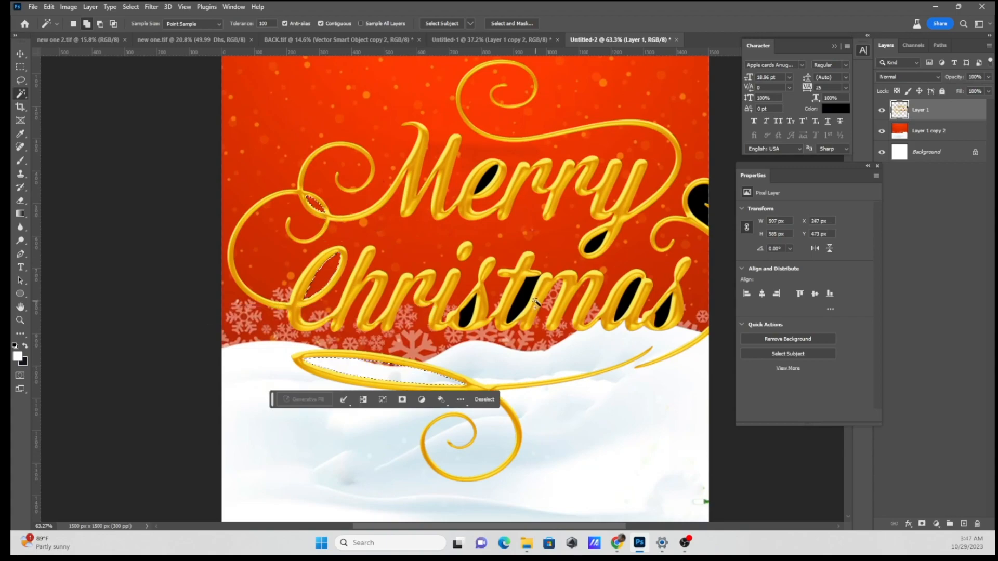
left_click(496, 312)
key("Delete")
key("ctrl+z")
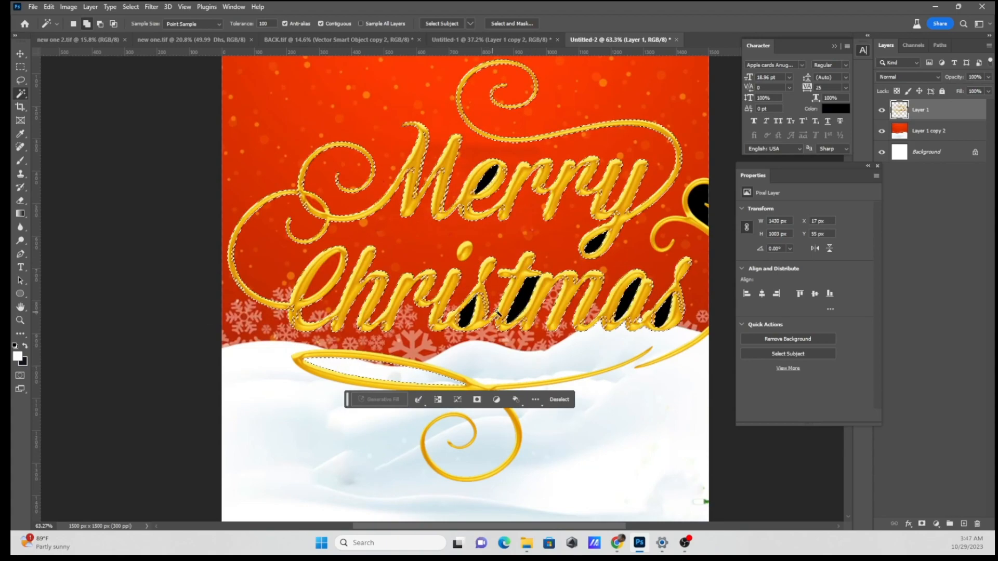
key("ctrl+d")
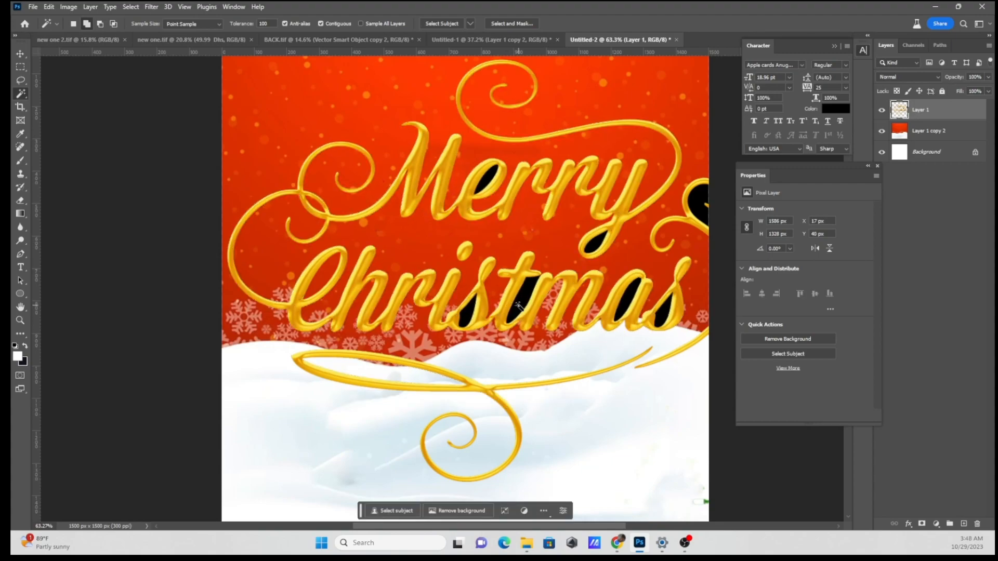
Step: Delete the black fills around the s and t of Christmas and inside the loops of Merry, and clear the selection
left_click(518, 306)
key("Delete")
left_click(462, 314)
key("Delete")
key("Delete")
left_click(597, 243)
key("Delete")
scroll(588, 266, "down", 6)
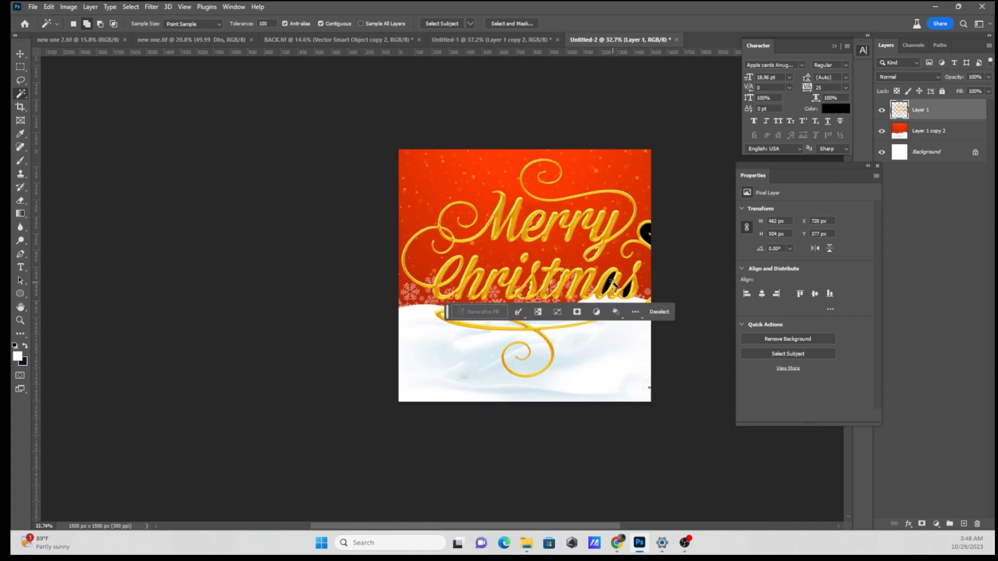
key("ctrl+d")
Step: Delete the black fills in the flourish at the canvas's right edge and inside the final a and s of Christmas
scroll(640, 286, "up", 5)
left_click(655, 154)
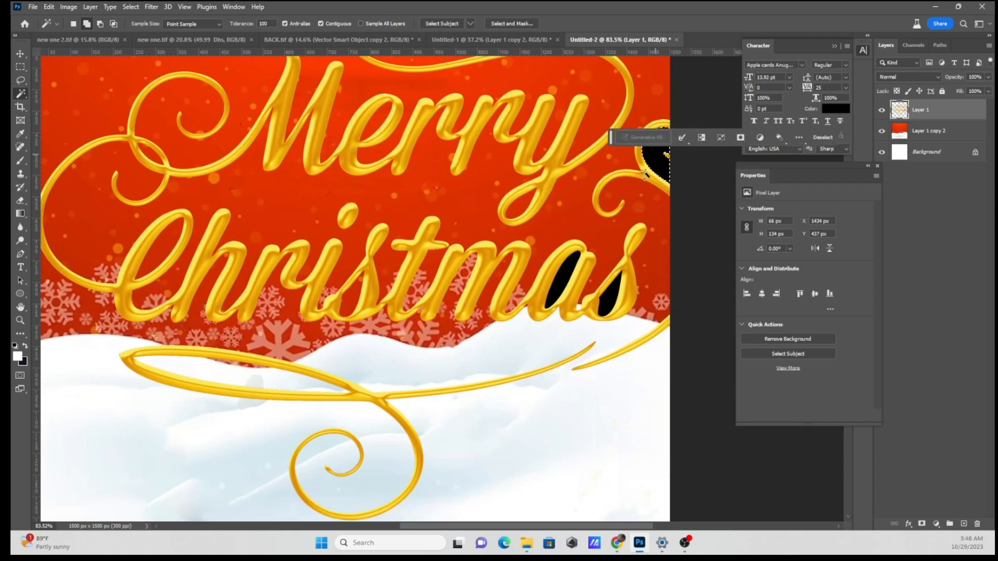
scroll(572, 259, "down", 3)
scroll(395, 390, "down", 3)
scroll(457, 383, "up", 1)
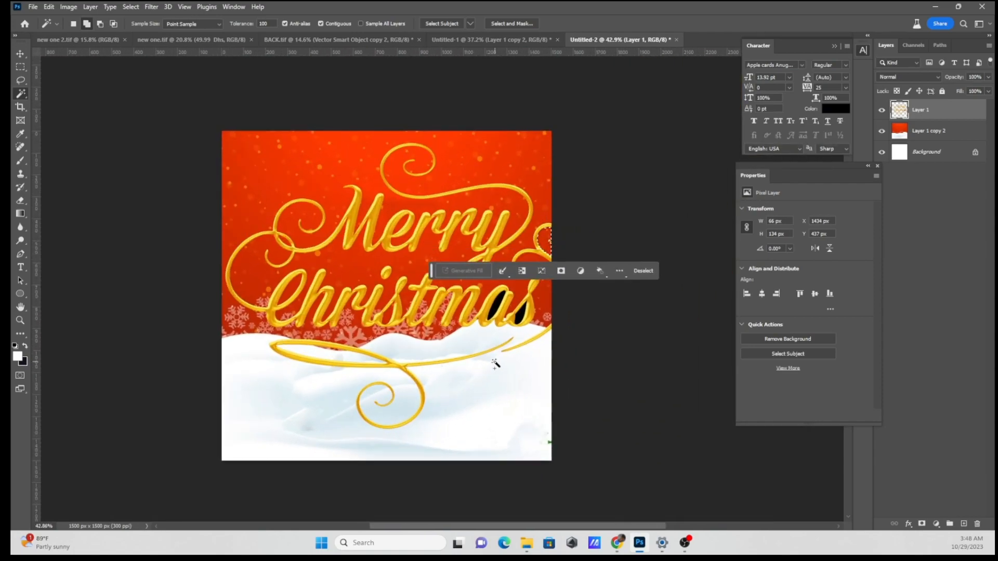
scroll(513, 350, "up", 2)
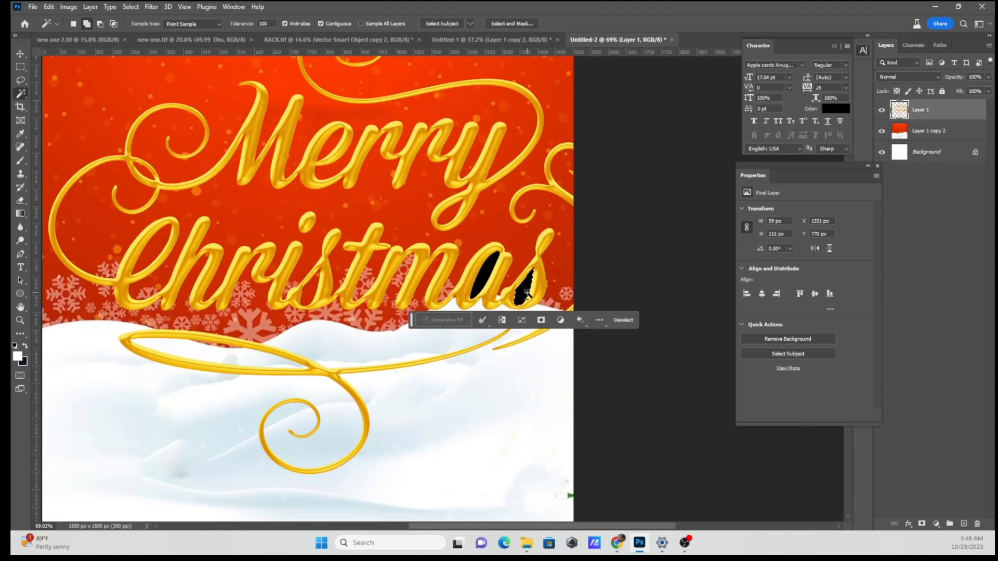
key("Delete")
left_click(483, 279)
key("Delete")
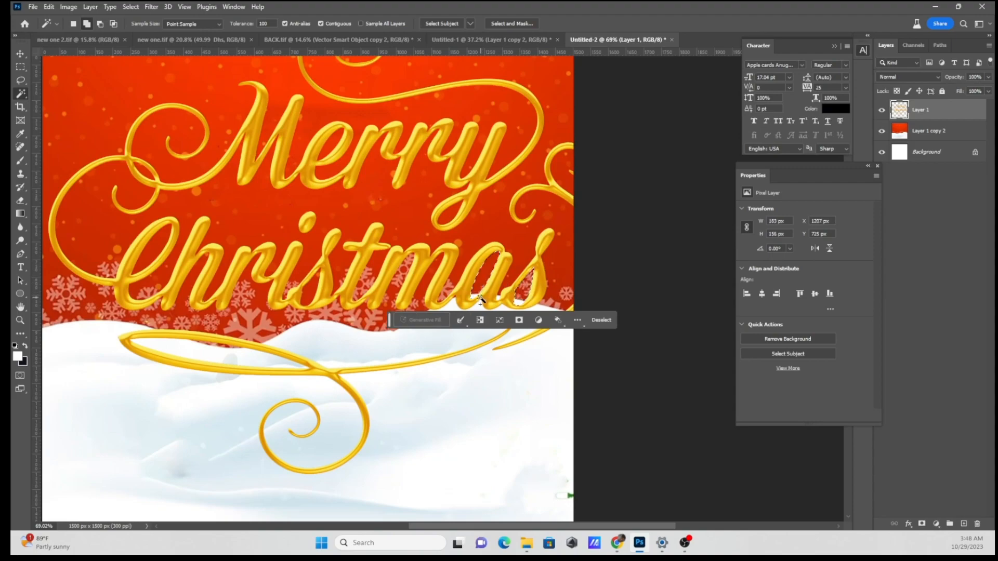
key("ctrl+d")
Step: Scale the lettering down to about 408 × 342 px and centre it horizontally in the upper red area of the poster
scroll(447, 312, "down", 4)
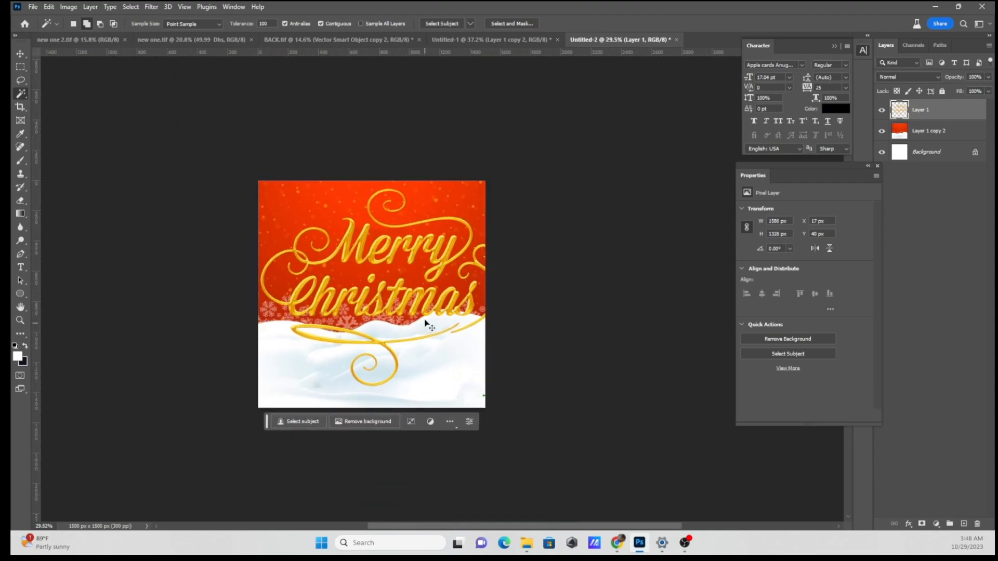
key("ctrl+t")
left_click_drag(496, 190, 391, 239)
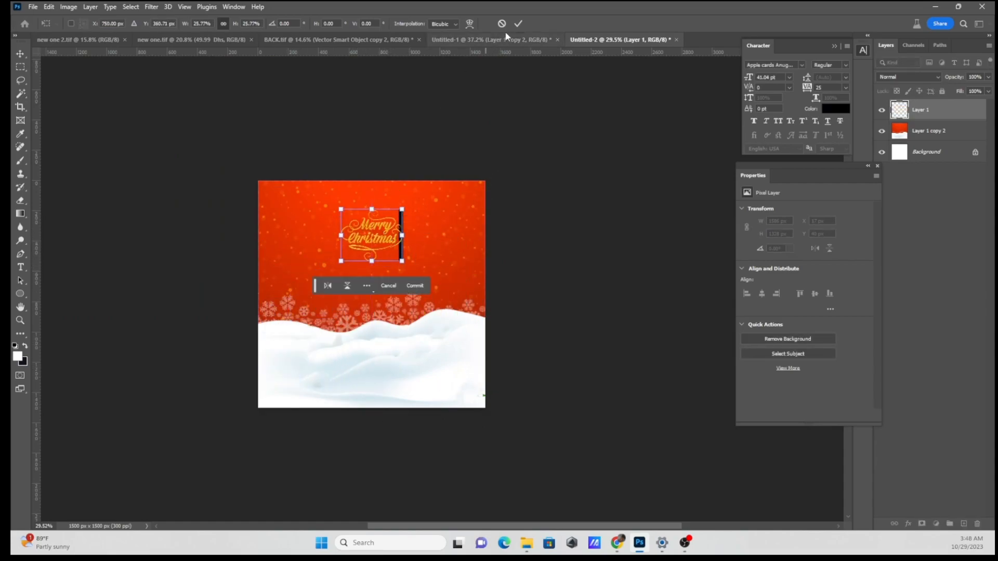
left_click(518, 23)
Step: Delete the black strip along the lettering's right side and the black remnants inside its right flourishes, and clear the selection
scroll(401, 230, "up", 3)
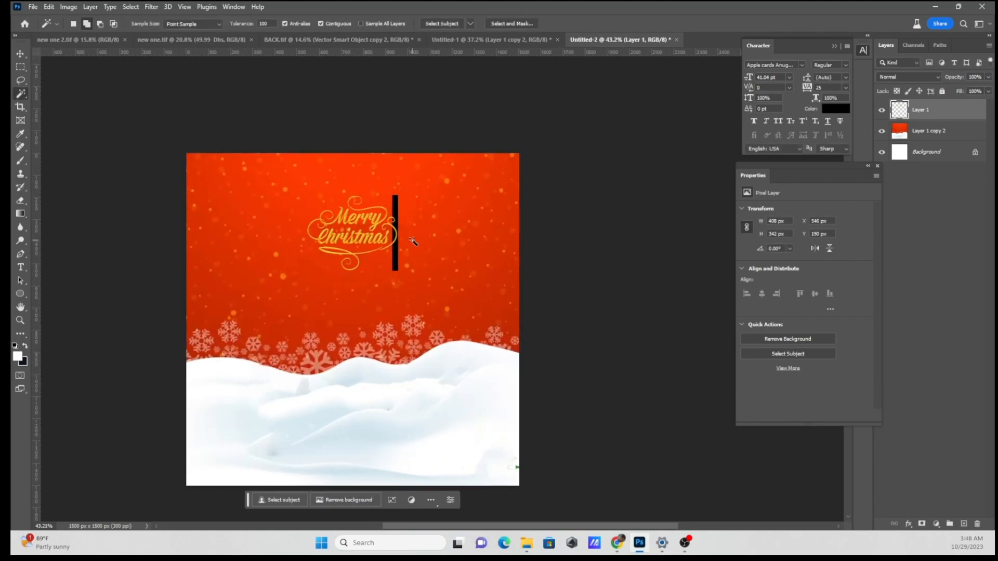
left_click(390, 188)
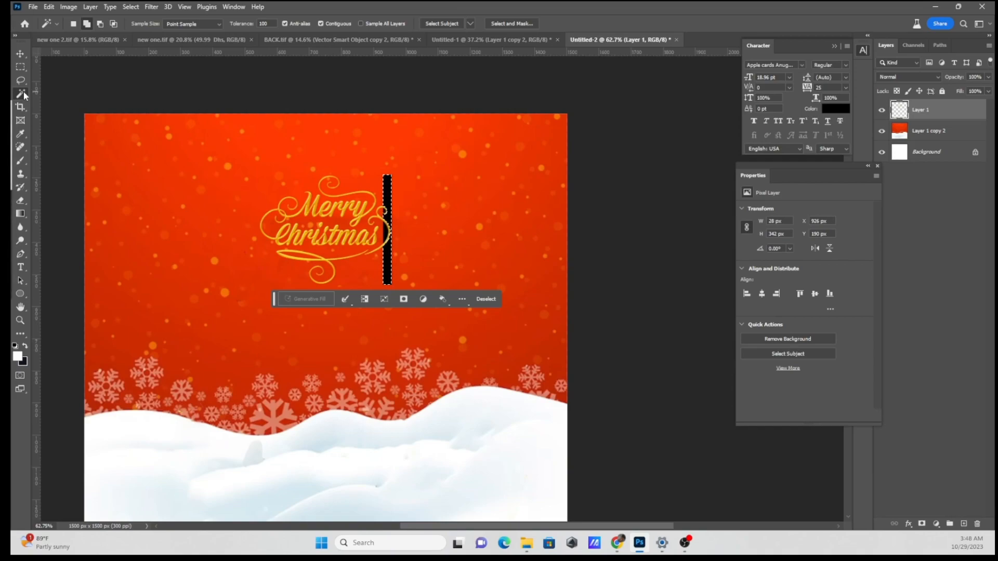
key("Delete")
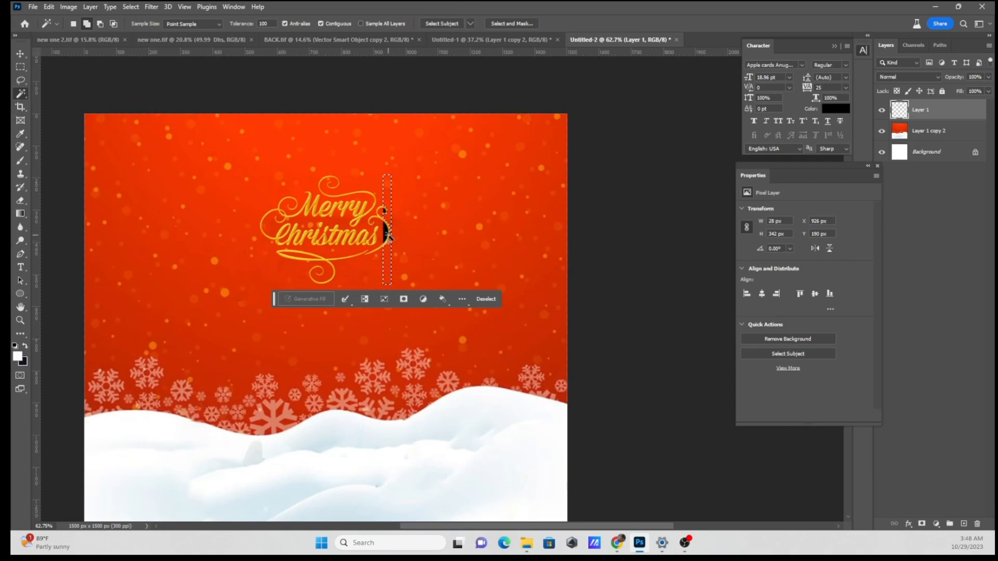
left_click(388, 233)
scroll(387, 234, "up", 4)
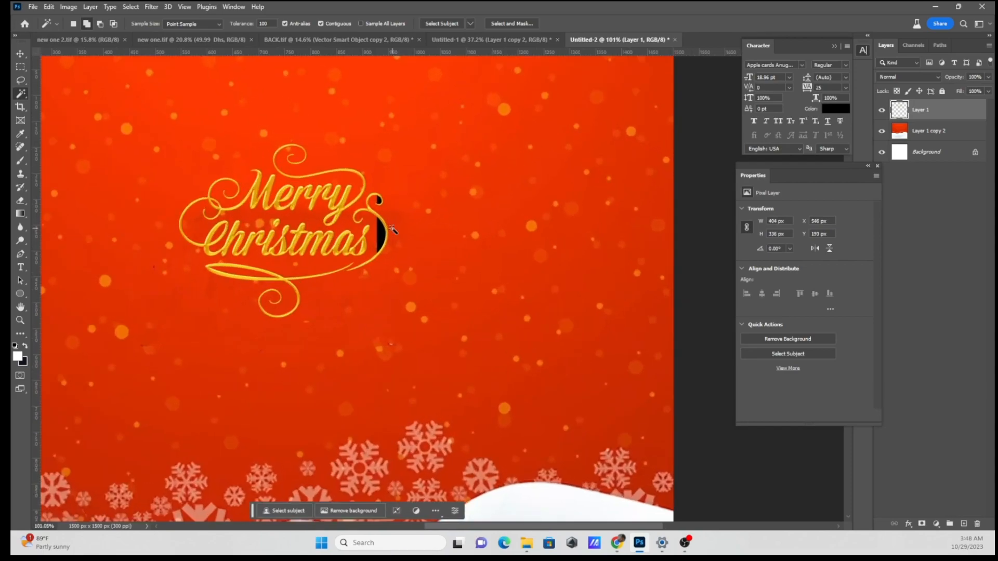
key("Delete")
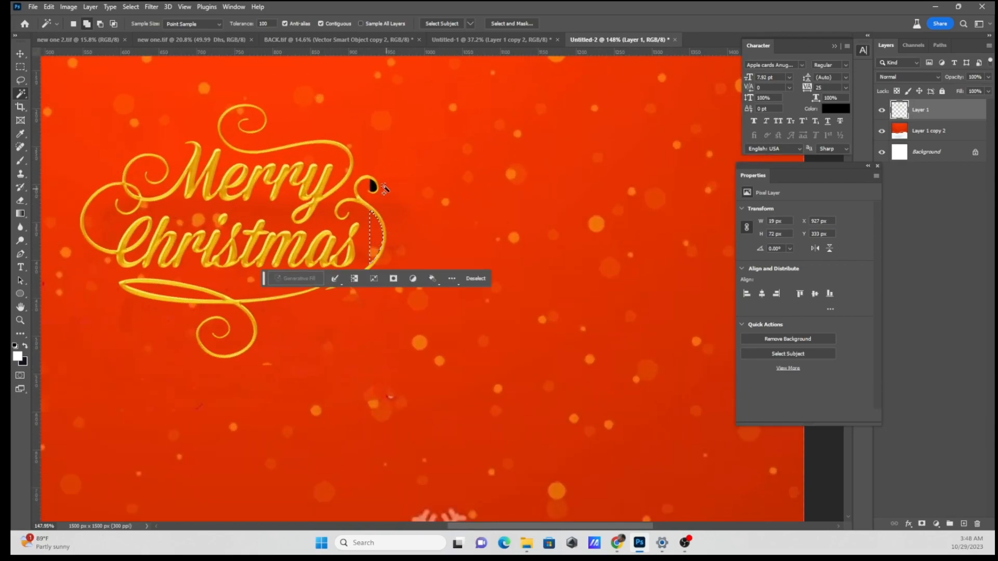
scroll(372, 208, "down", 3)
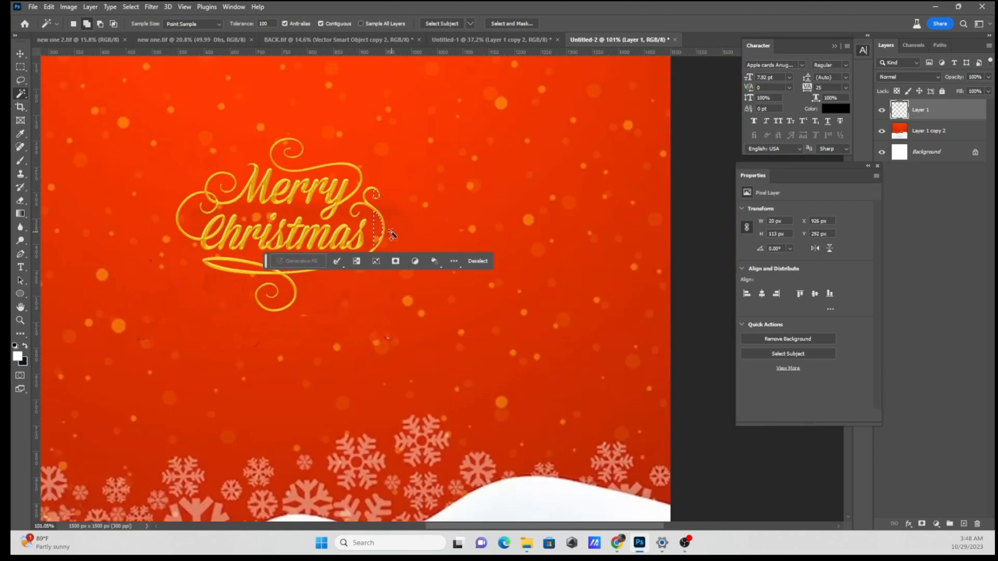
key("ctrl+d")
scroll(393, 233, "down", 4)
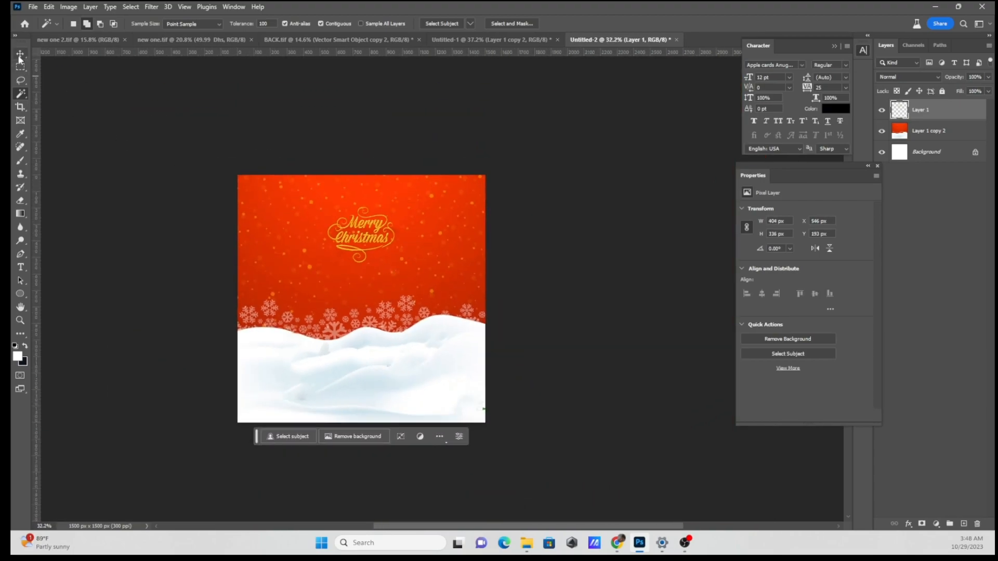
Step: Move the Merry Christmas lettering slightly left to about X 507, Y 188 px and open its layer style settings
left_click(20, 58)
scroll(306, 232, "up", 3)
left_click_drag(397, 212, 384, 211)
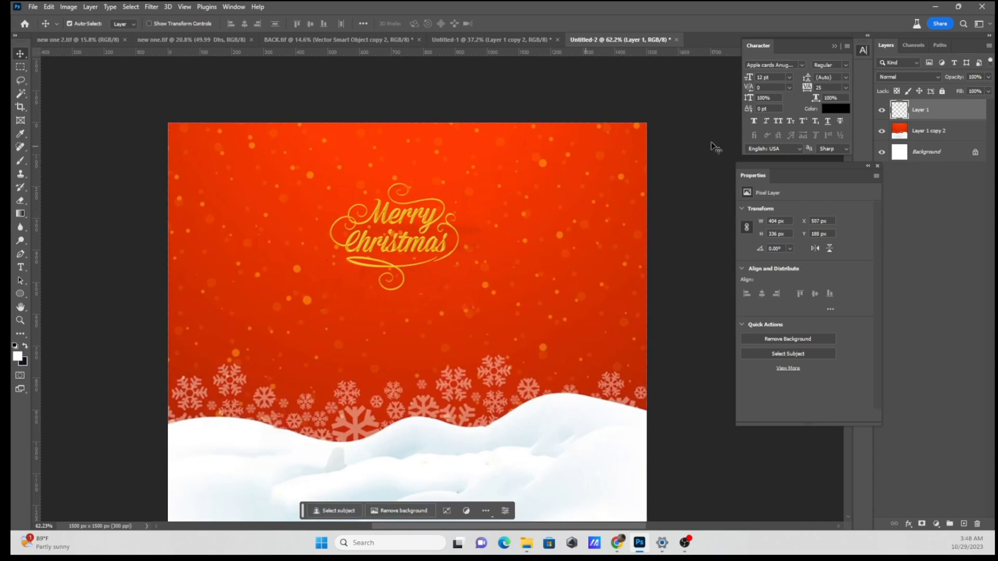
double_click(973, 112)
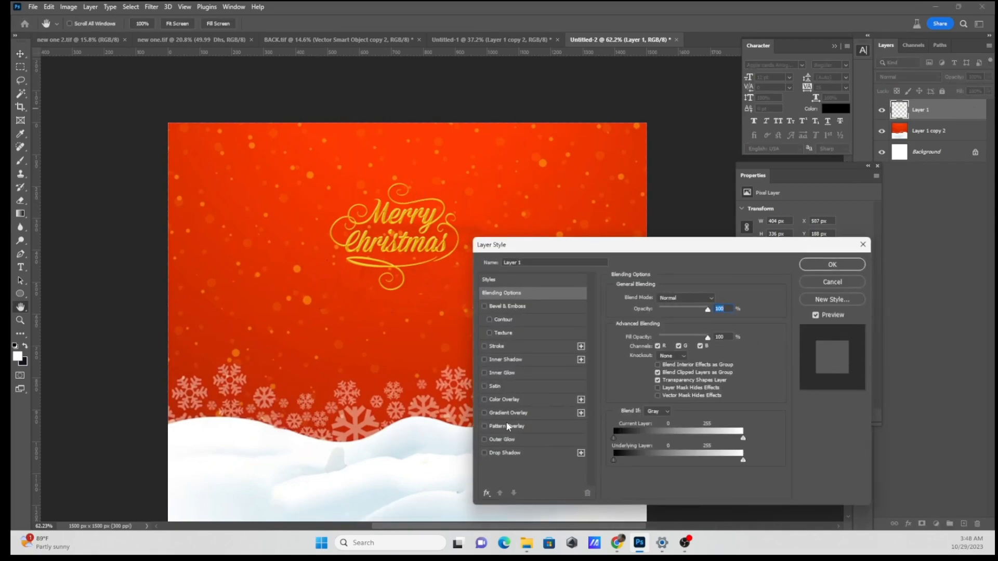
Step: Try a white (#ffffff) Color Overlay on the lettering and switch it off again
left_click(503, 400)
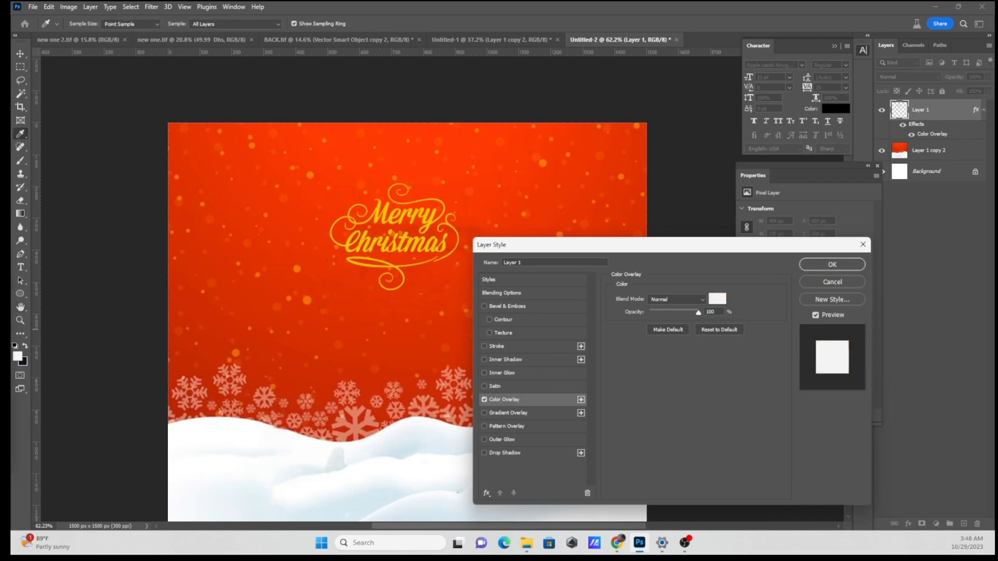
left_click_drag(11, 215, 374, 272)
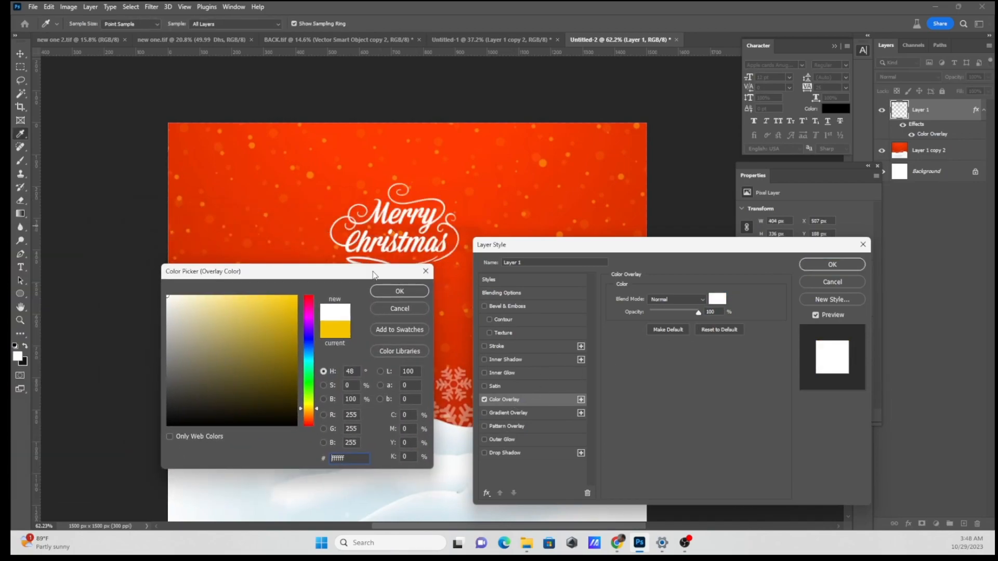
left_click(398, 292)
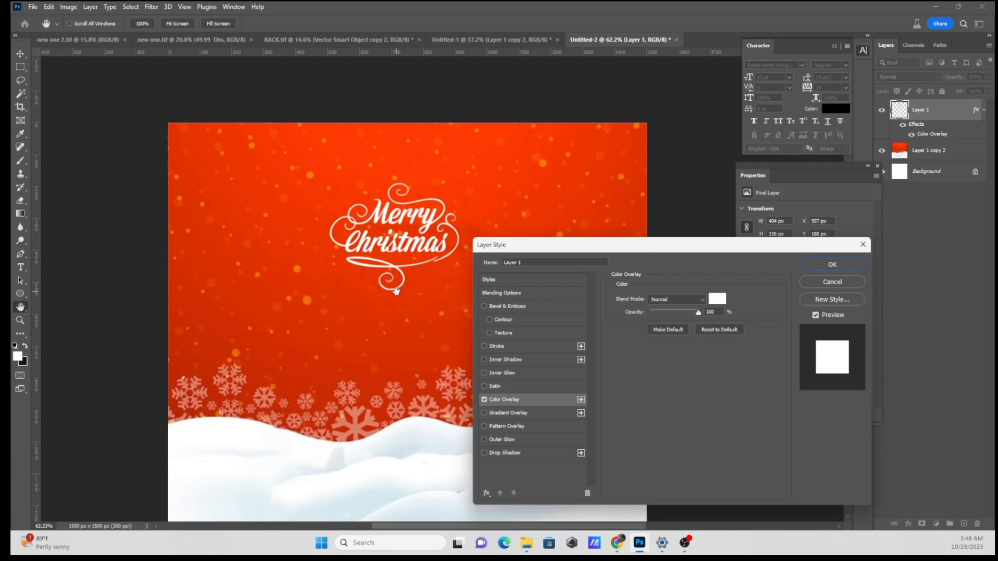
left_click(484, 399)
Step: Apply a Gradient Overlay to the lettering using the Gray_03 preset from the Grays group
left_click(502, 413)
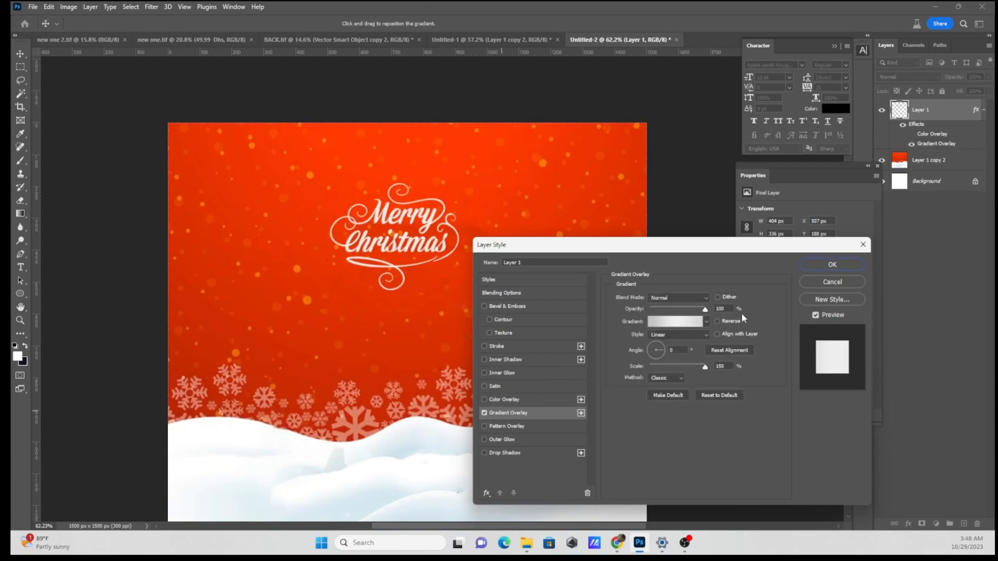
left_click(694, 324)
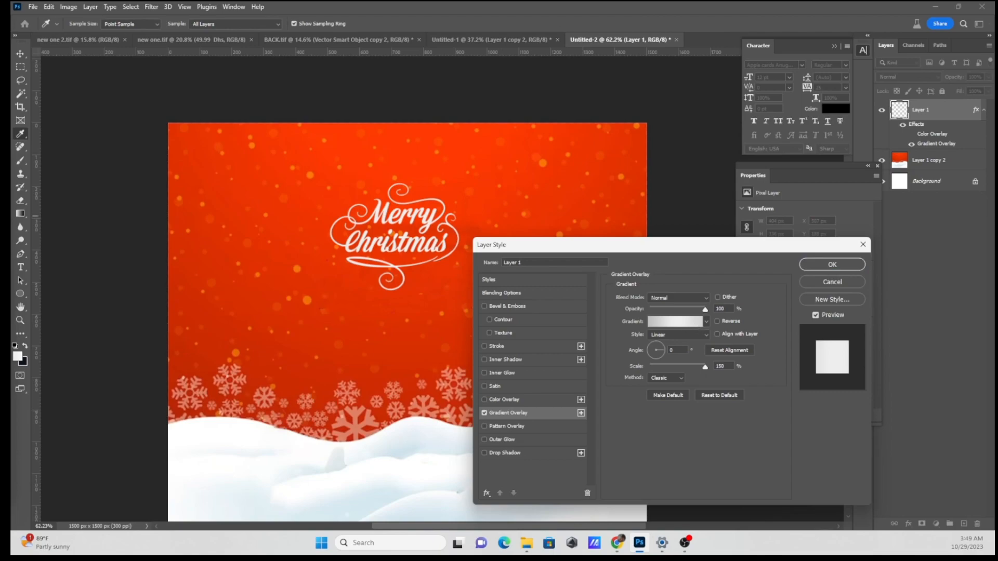
left_click(674, 321)
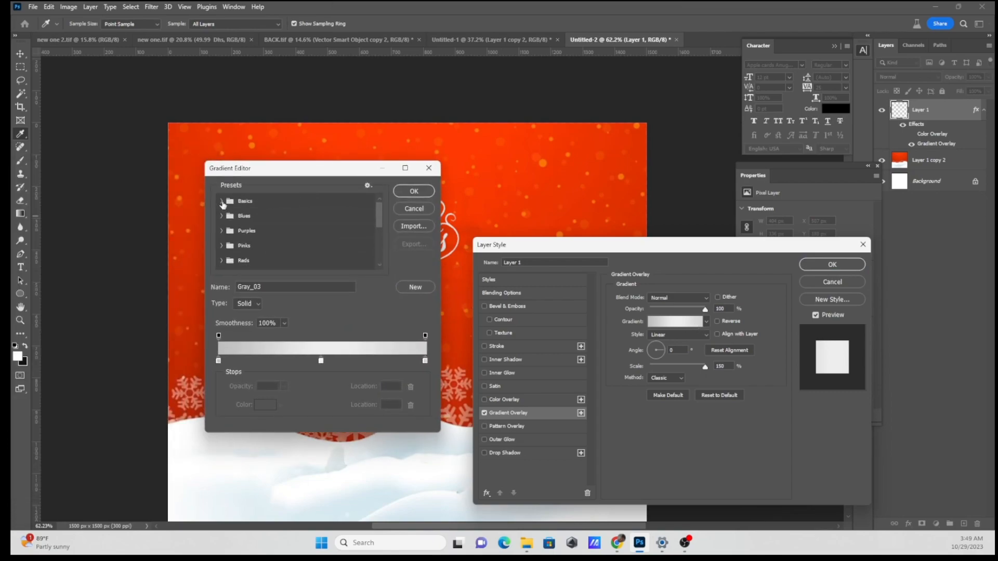
scroll(233, 239, "down", 3)
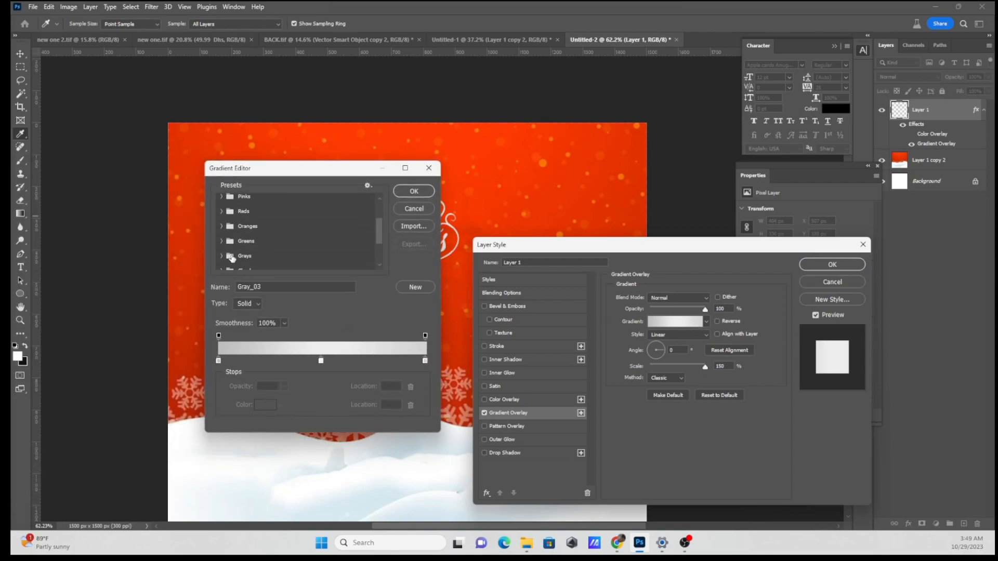
left_click(221, 256)
left_click(263, 259)
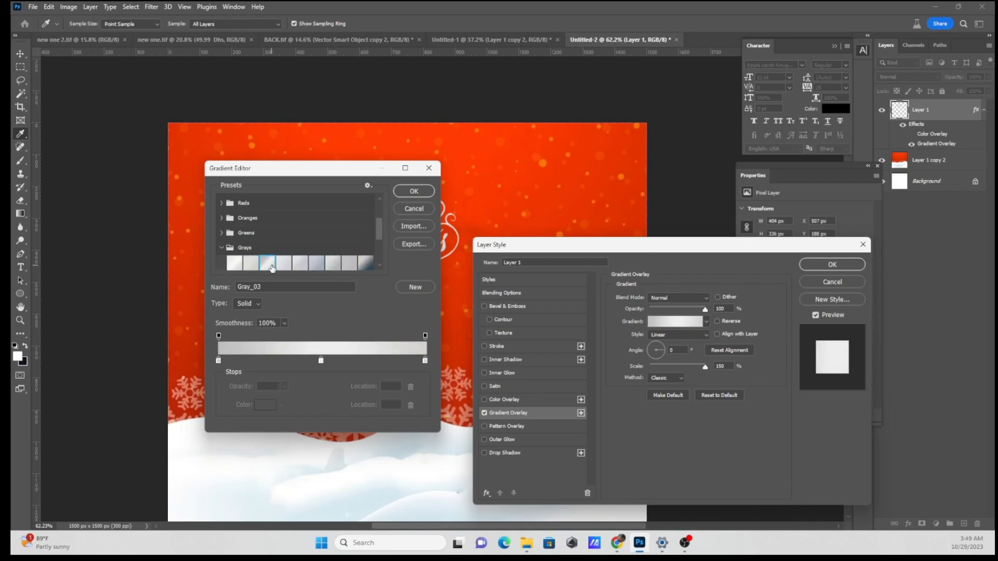
left_click(414, 192)
left_click(832, 264)
Step: Reposition the Merry Christmas lettering in the upper red area at about X 512, Y 199 px
scroll(514, 248, "down", 3)
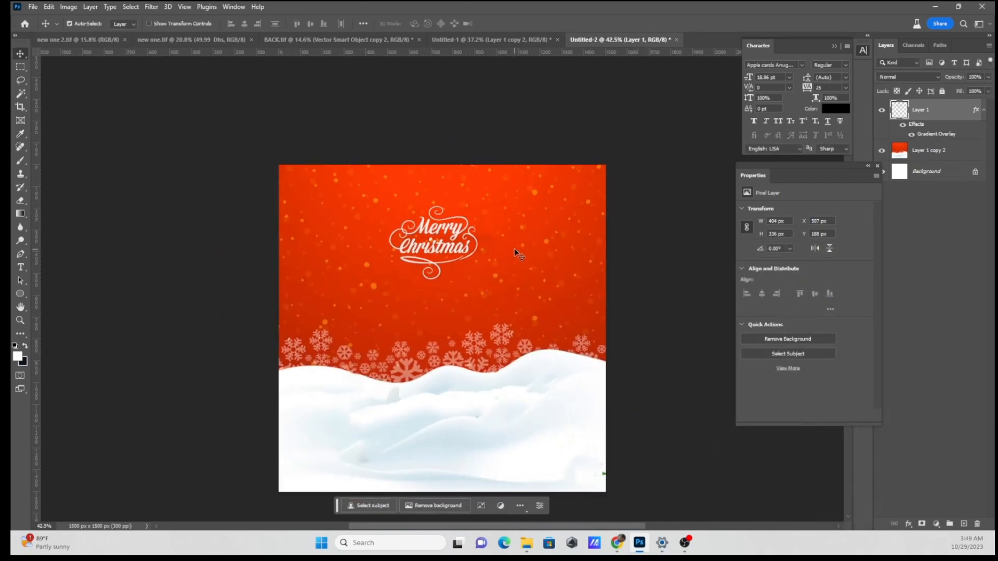
scroll(467, 249, "up", 2)
left_click_drag(442, 251, 415, 207)
scroll(448, 250, "down", 2)
scroll(448, 250, "up", 2)
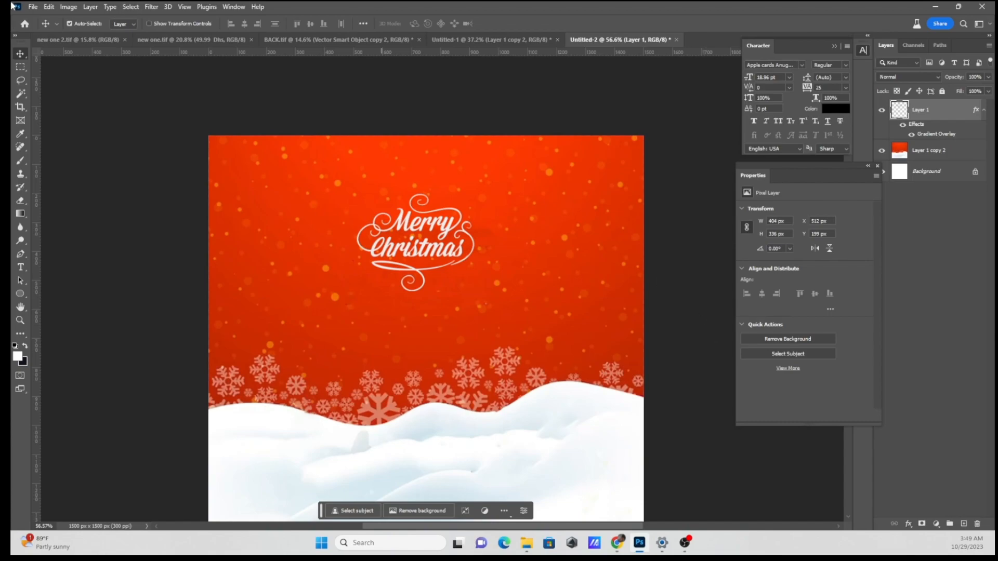
left_click(33, 8)
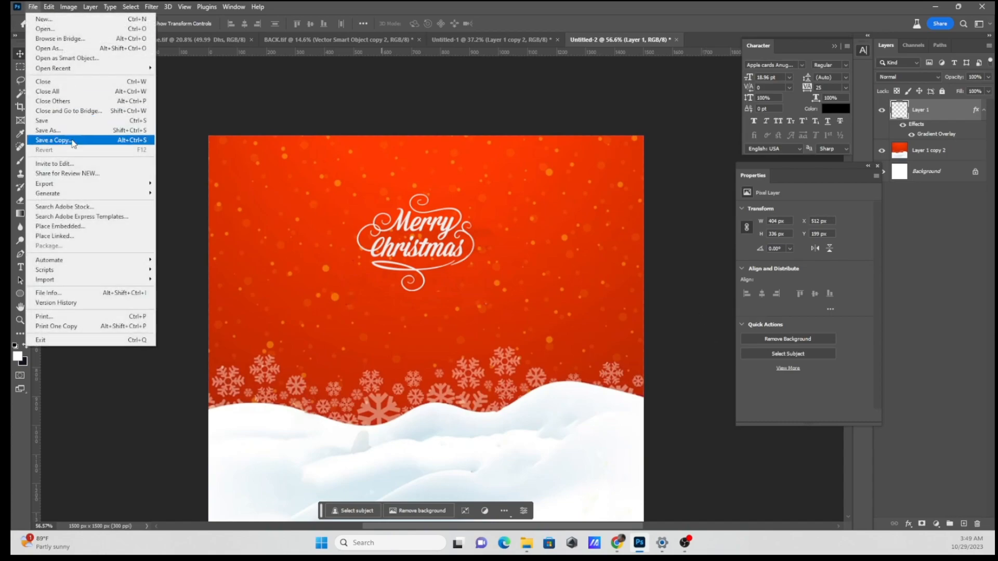
left_click(68, 227)
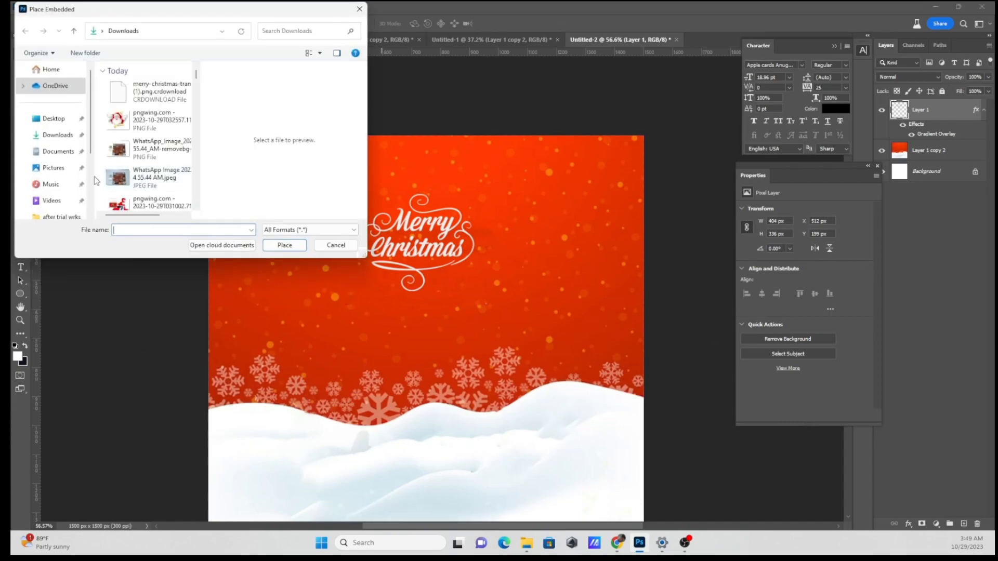
left_click(58, 152)
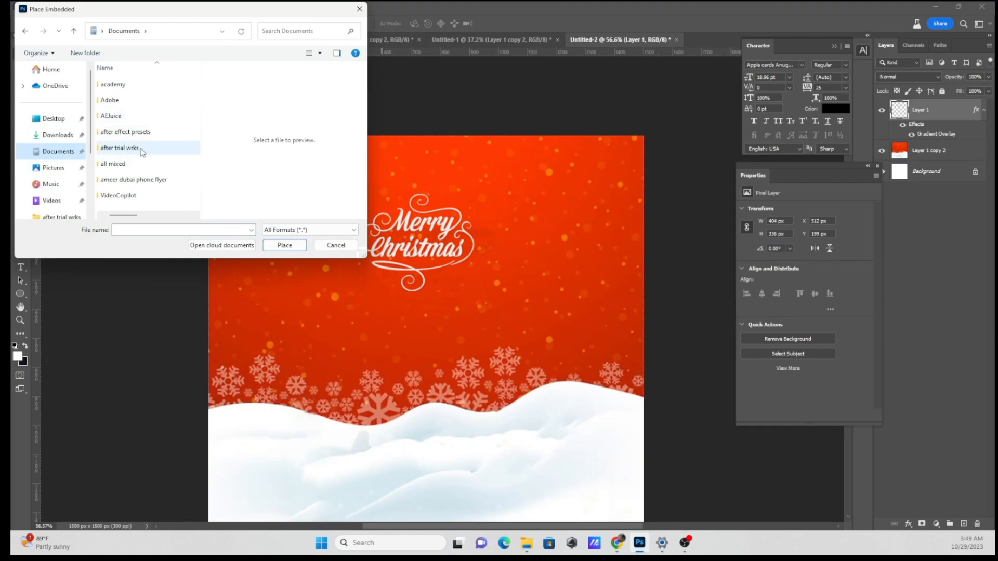
double_click(138, 164)
scroll(140, 178, "down", 3)
scroll(140, 174, "down", 2)
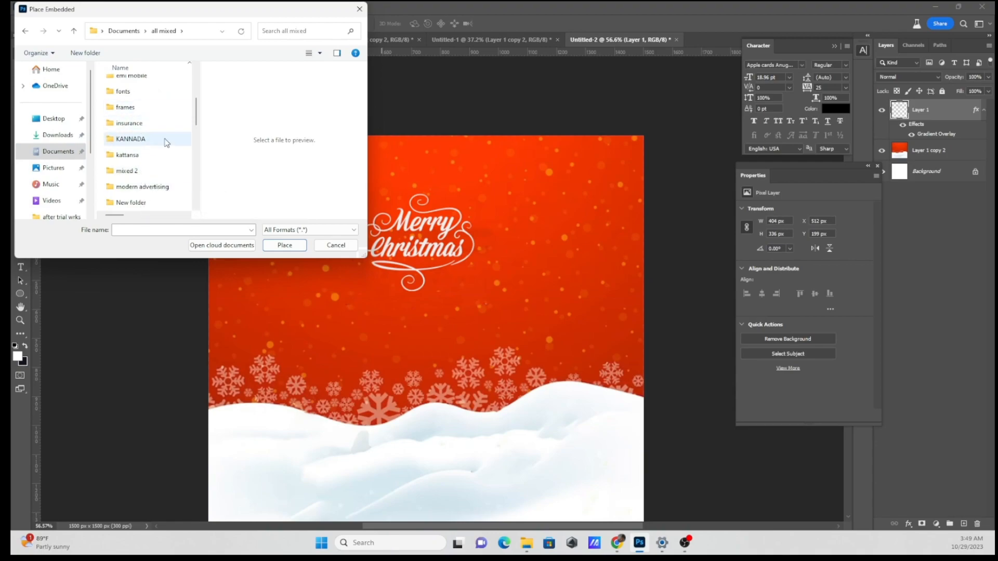
double_click(138, 157)
scroll(140, 158, "down", 6)
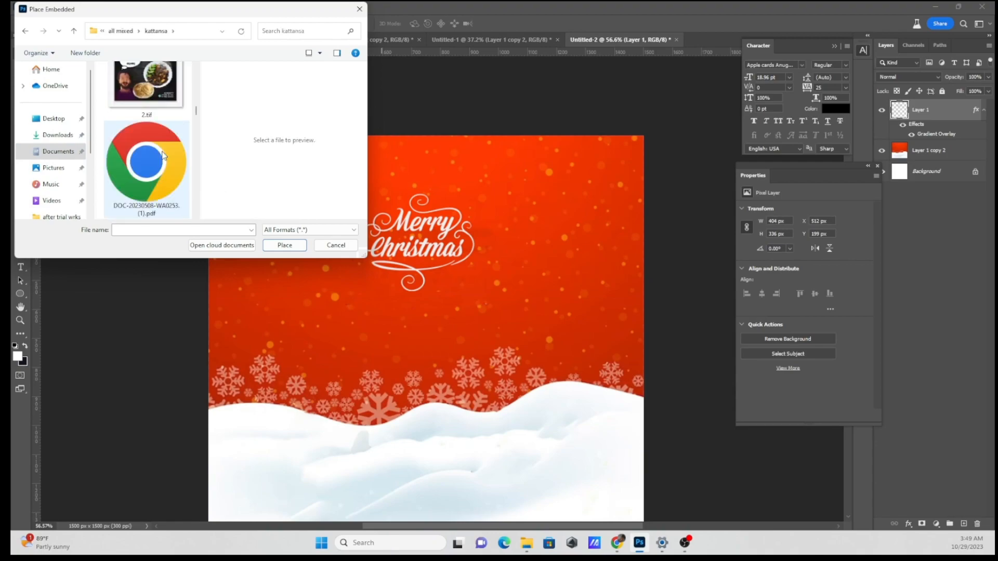
scroll(162, 151, "down", 4)
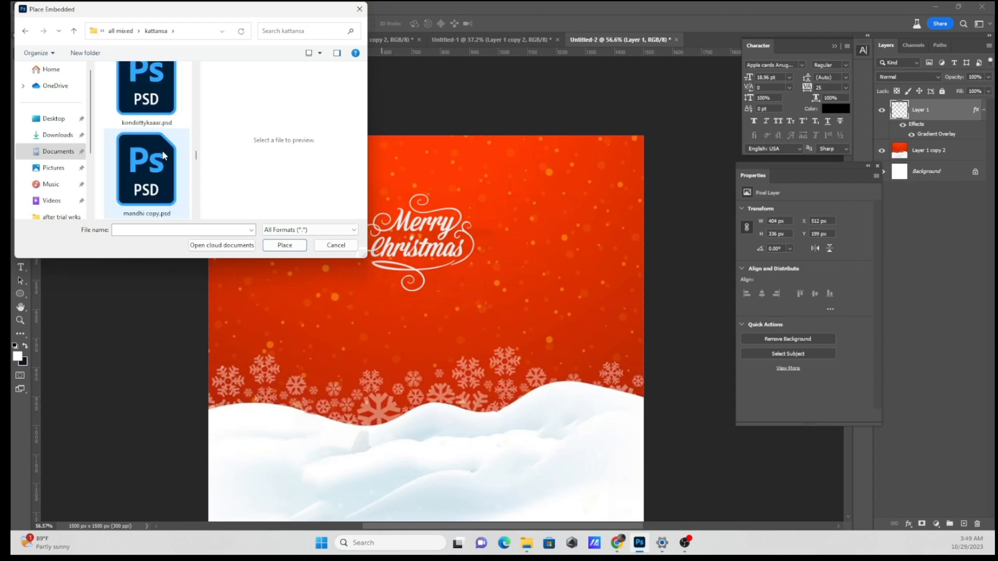
scroll(164, 155, "down", 2)
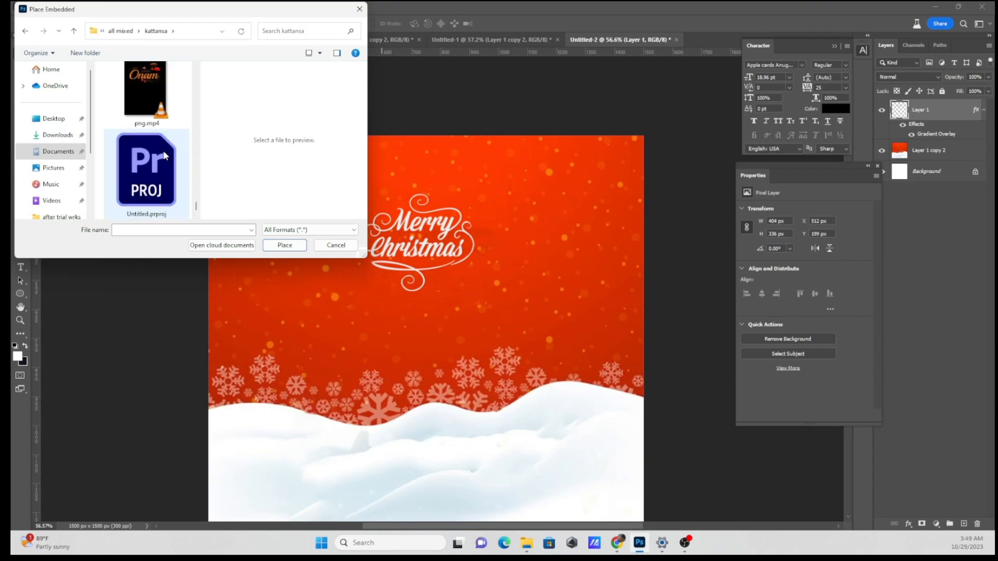
scroll(169, 140, "up", 5)
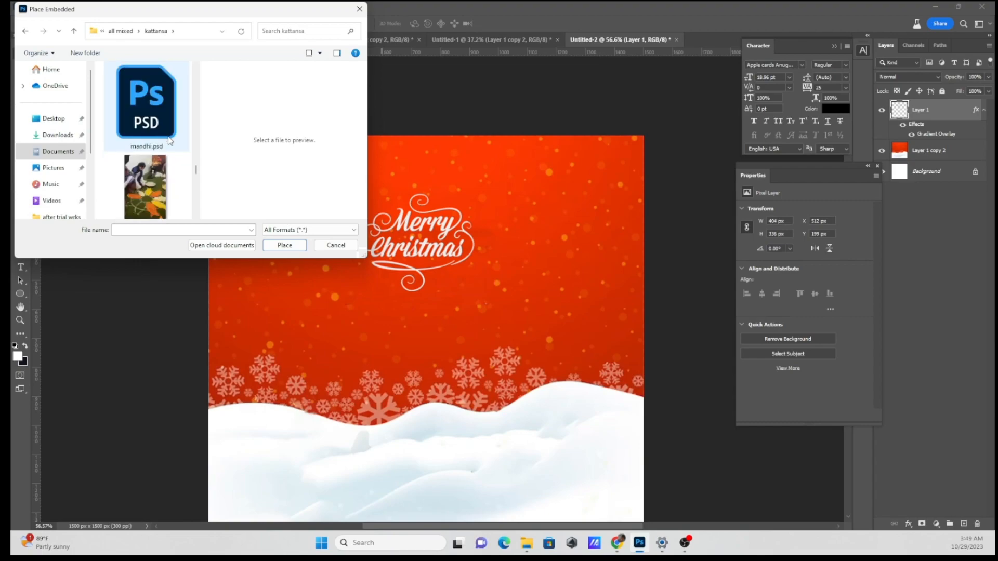
left_click(335, 245)
Step: Copy the ka logo from the Untitled-1 document into Untitled-2 and place it near the poster's upper-left corner
left_click(470, 40)
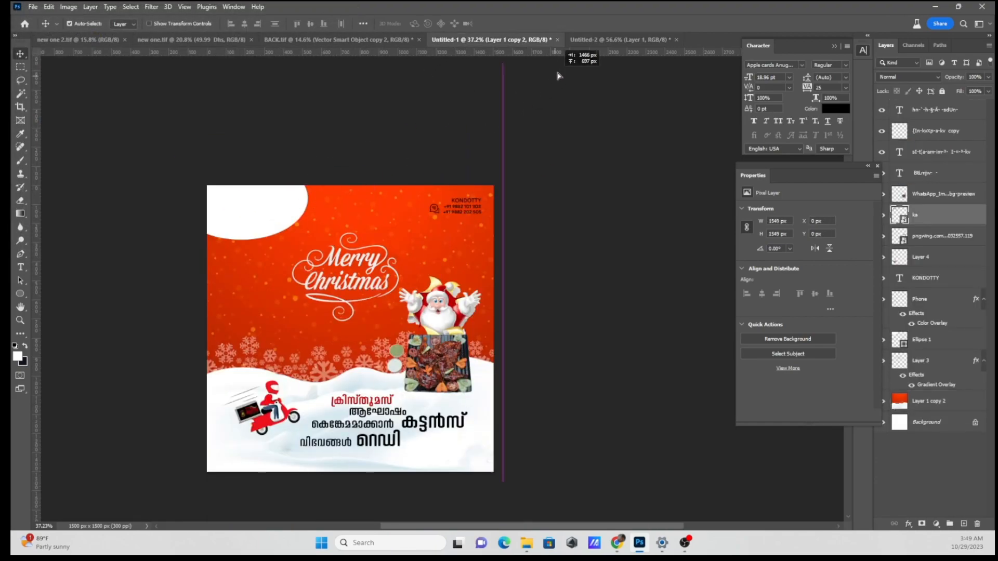
left_click(604, 40)
left_click_drag(292, 145, 304, 141)
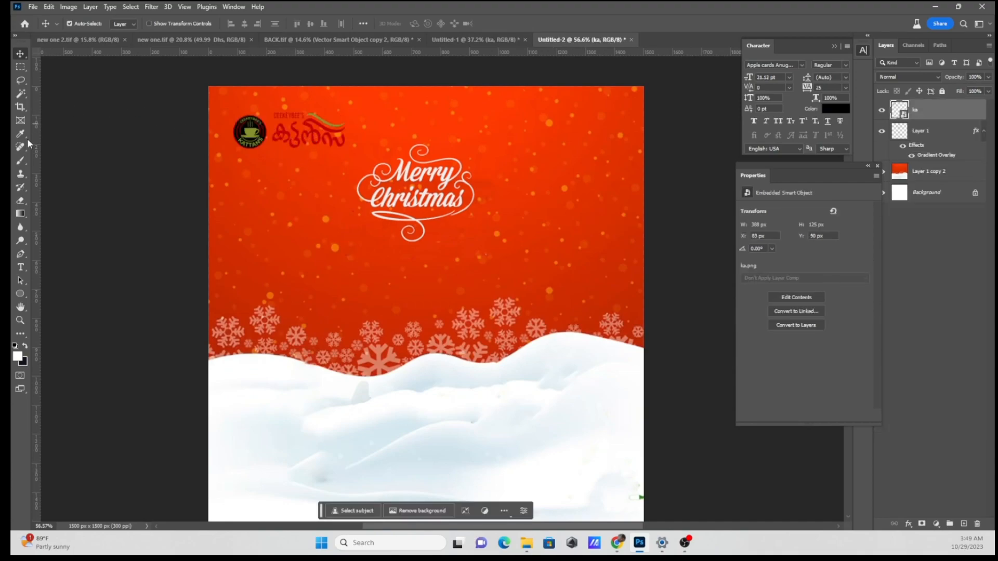
Step: Draw a white ellipse about 630 × 377 px over the poster's upper-left corner and move it just below the logo
left_click(20, 293)
left_click_drag(172, 73, 355, 182)
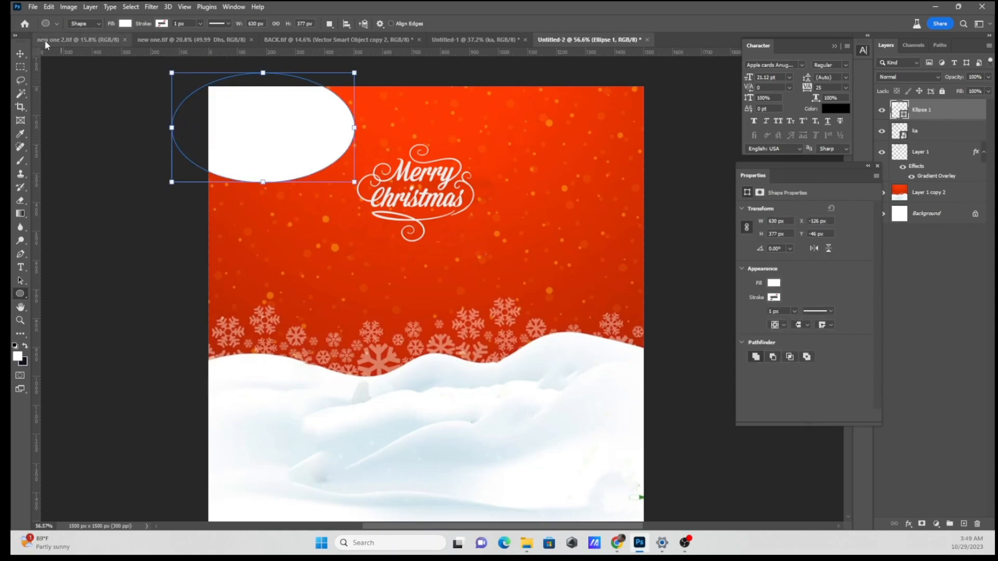
left_click(20, 54)
mouse_move(290, 151)
left_mouse_down()
mouse_move(285, 191)
mouse_move(285, 151)
mouse_move(274, 150)
left_mouse_up()
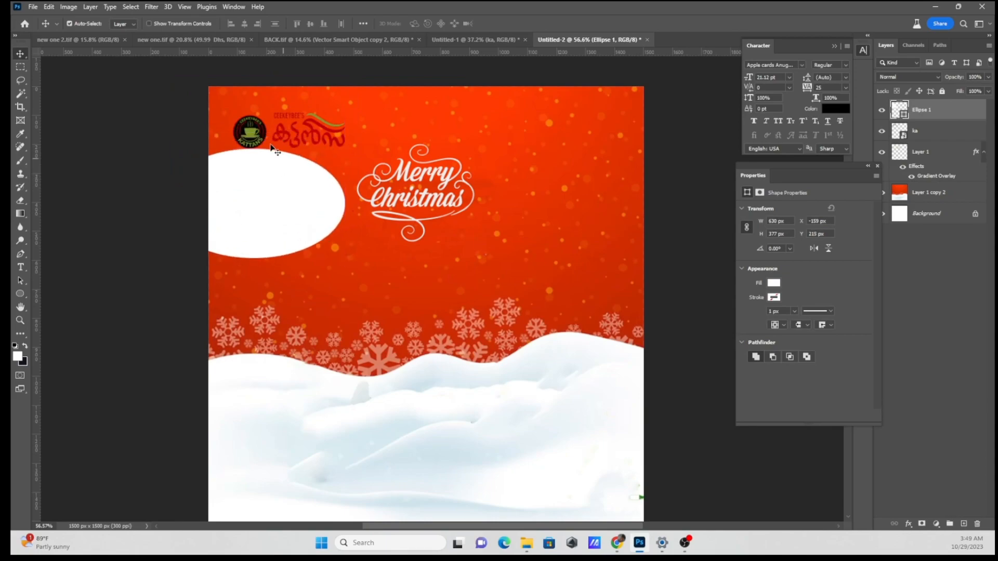
Step: Bring the ka logo layer in front of the white ellipse
left_click(255, 133)
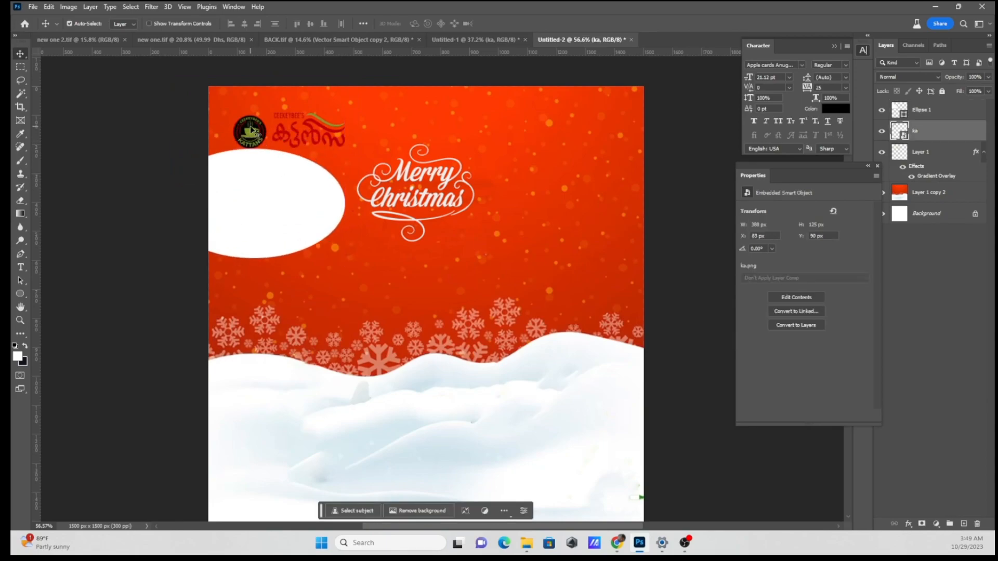
key("ctrl")
key("ctrl+bracketright")
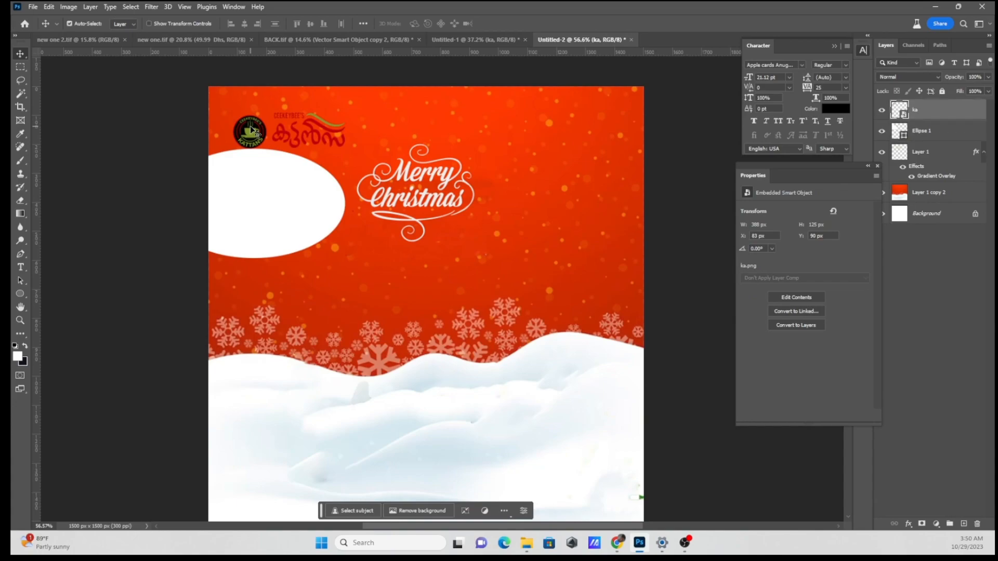
Step: Move the white ellipse behind the logo so it fills the poster's corner, and set the logo on it at about X 69, Y 55 px
left_click_drag(250, 163, 252, 125)
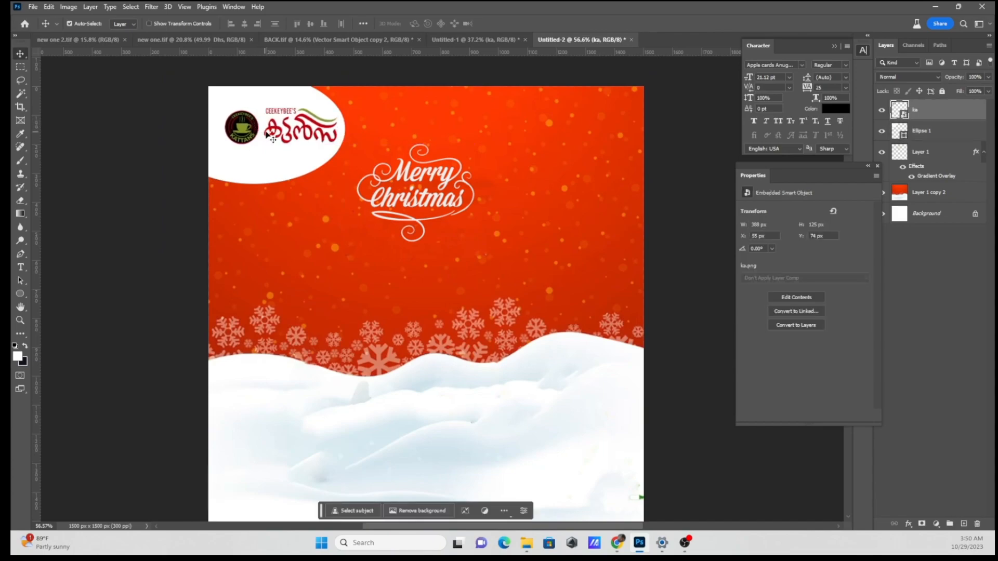
left_click_drag(265, 167, 267, 129)
mouse_move(345, 98)
left_mouse_down()
mouse_move(338, 106)
mouse_move(346, 102)
left_mouse_up()
mouse_move(261, 128)
left_mouse_down()
mouse_move(249, 126)
mouse_move(257, 148)
mouse_move(251, 126)
left_mouse_up()
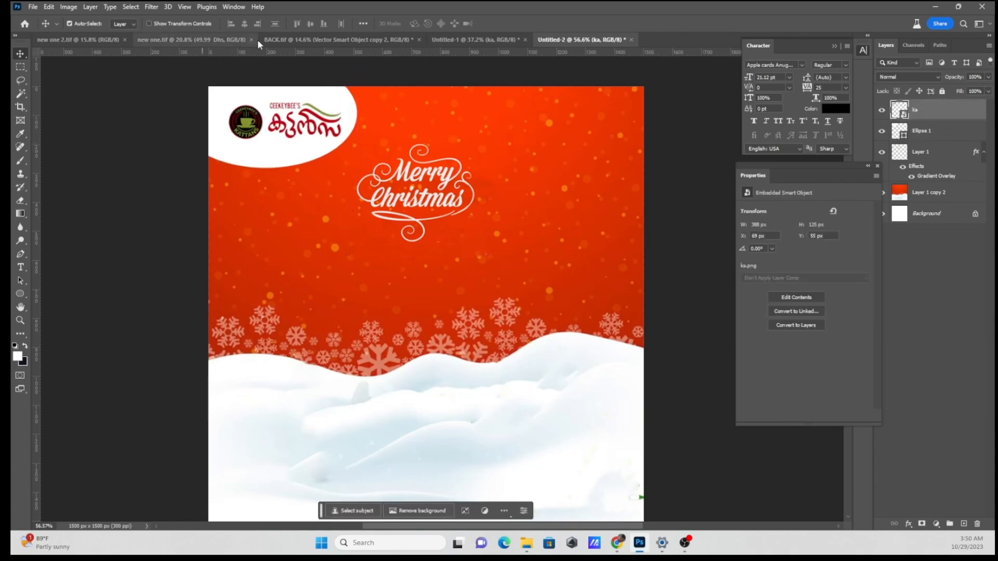
Step: Switch to the Untitled-1 document and select the phone icon beside the contact details
left_click(359, 39)
left_click(561, 40)
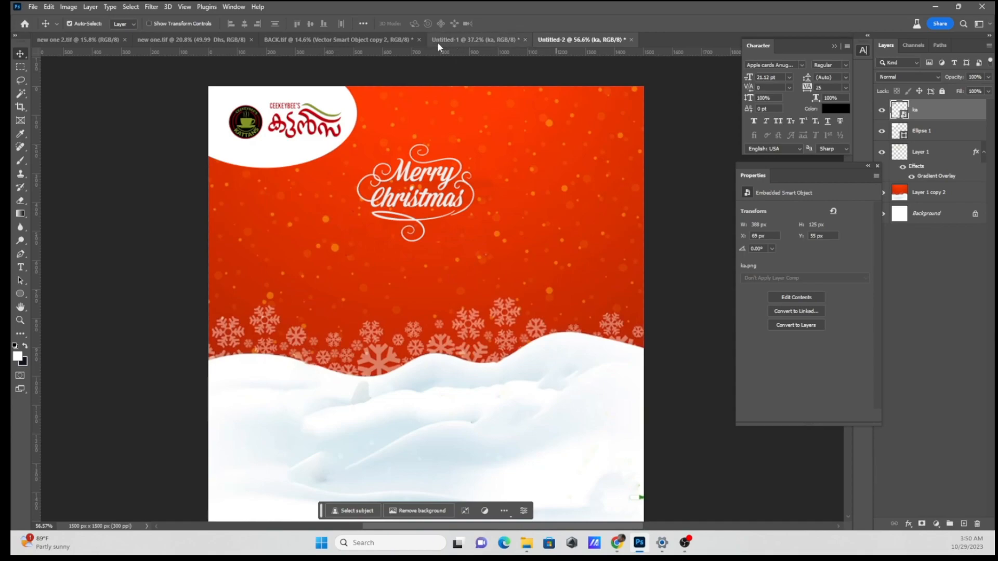
left_click(445, 38)
left_click(437, 225)
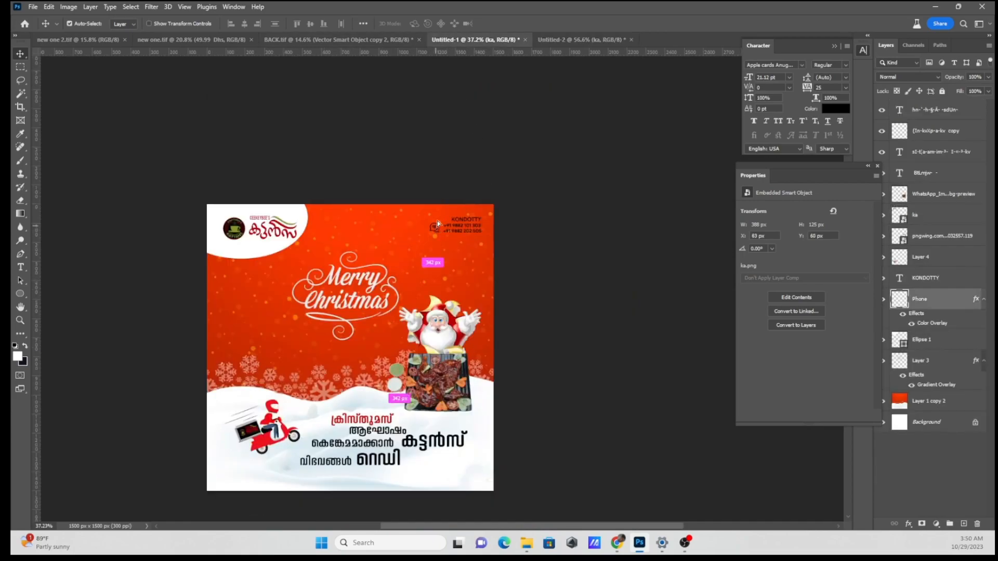
Step: Try to select the phone icon and KONDOTTY contact text together in Untitled-1, undoing the accidental background moves
left_click_drag(407, 191, 485, 250)
left_click_drag(433, 230, 458, 201)
left_click(429, 243)
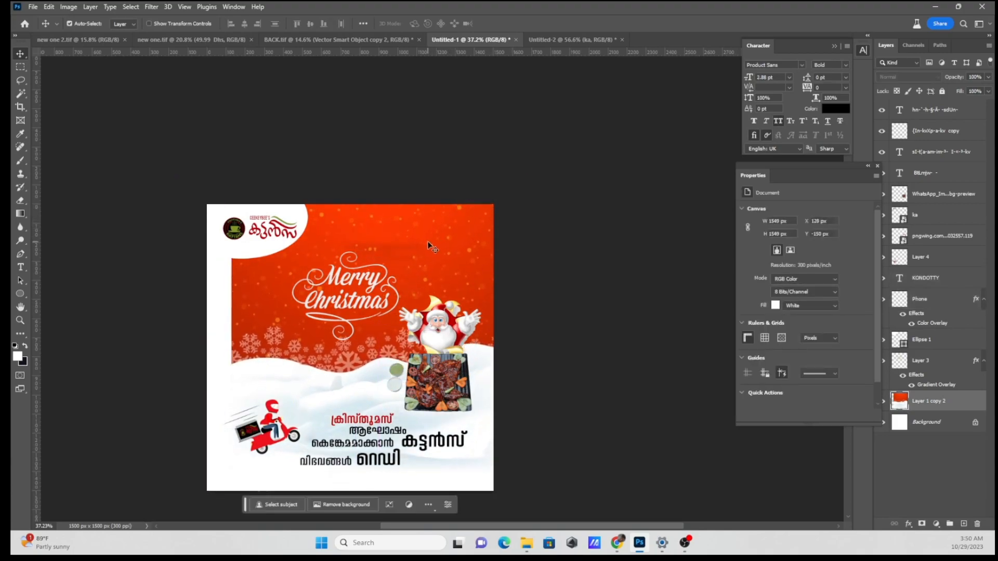
key("ctrl+z")
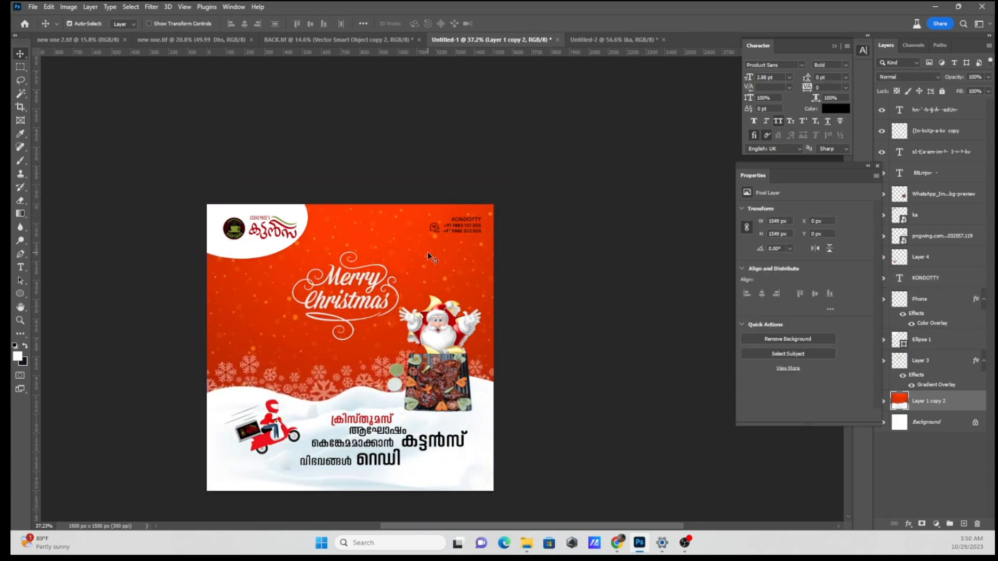
left_click_drag(435, 230, 434, 235)
left_click(462, 218)
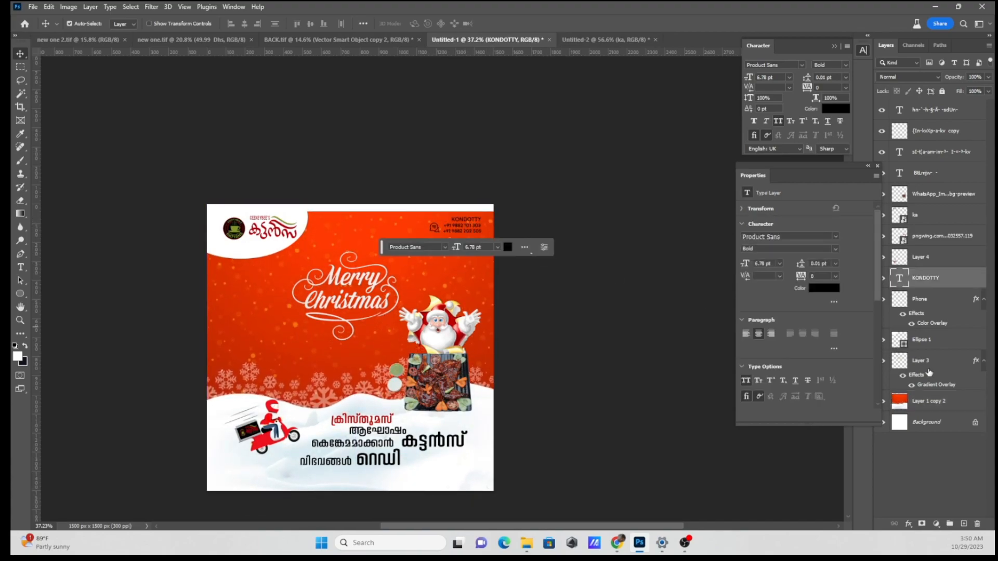
key("ctrl+z")
Step: Lock the red snowy background layer, Layer 1 copy 2, in Untitled-1
left_click(939, 405)
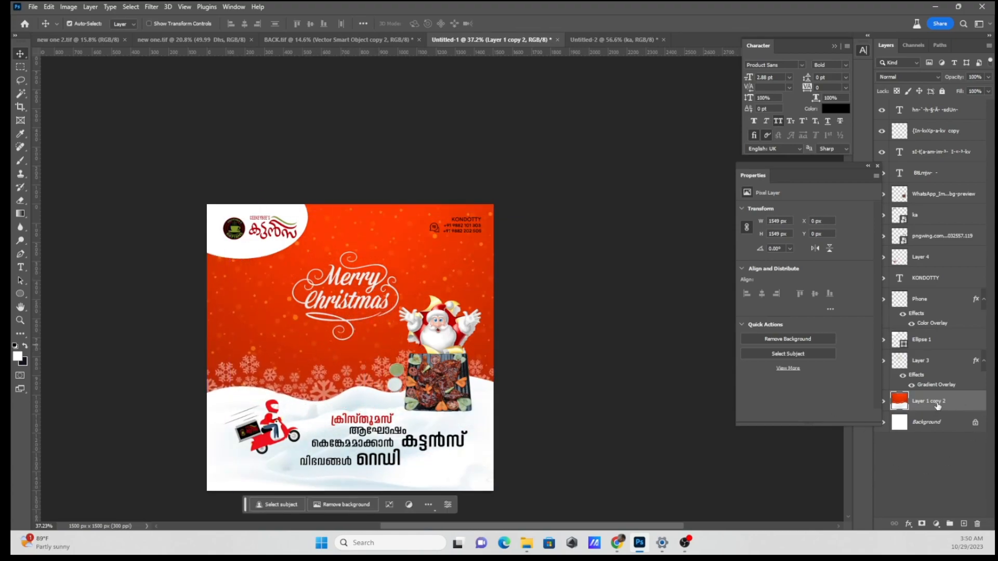
left_click(942, 92)
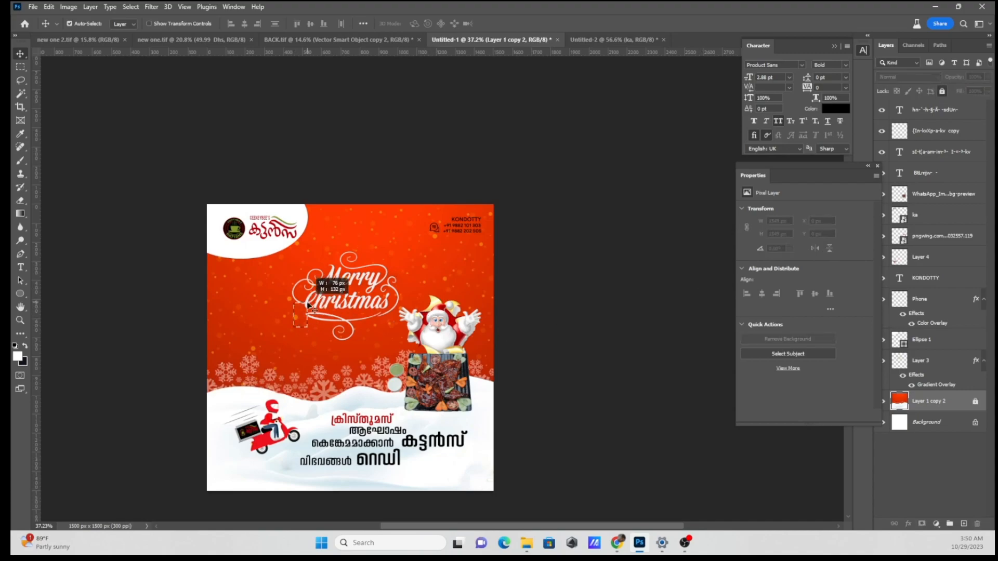
Step: Select the phone icon and the KONDOTTY contact text together in Untitled-1
left_click(333, 285)
left_click(225, 262)
left_click_drag(425, 194, 507, 263)
left_click_drag(423, 216, 511, 243)
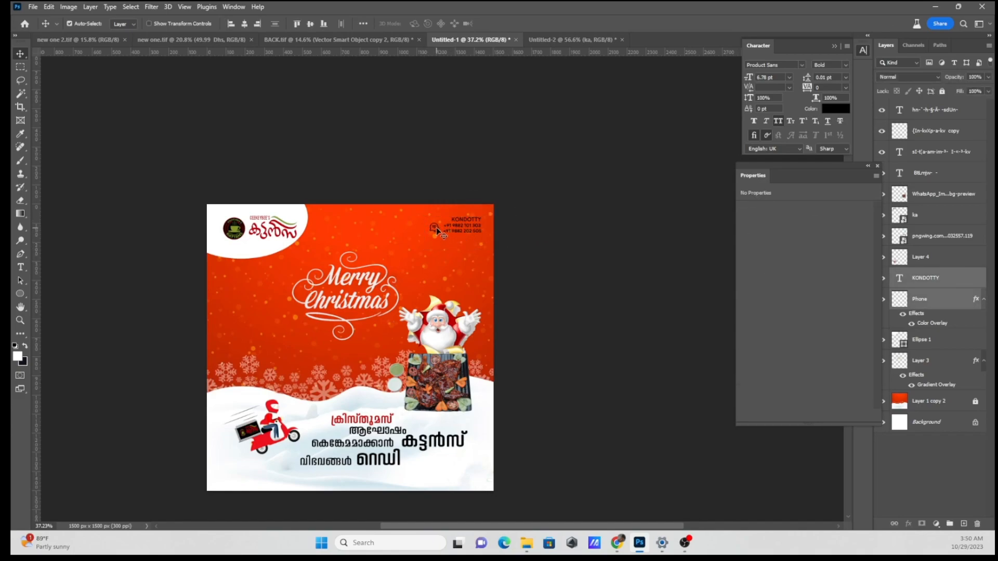
left_click_drag(407, 199, 536, 270)
Step: Copy the selected phone icon and contact text into Untitled-2 over the red background and enlarge them slightly
scroll(476, 213, "up", 14)
left_click_drag(456, 232, 578, 123)
key("ctrl+t")
left_click(518, 24)
left_click(570, 140)
key("ctrl+z")
left_click_drag(503, 123, 588, 182)
key("ctrl+z")
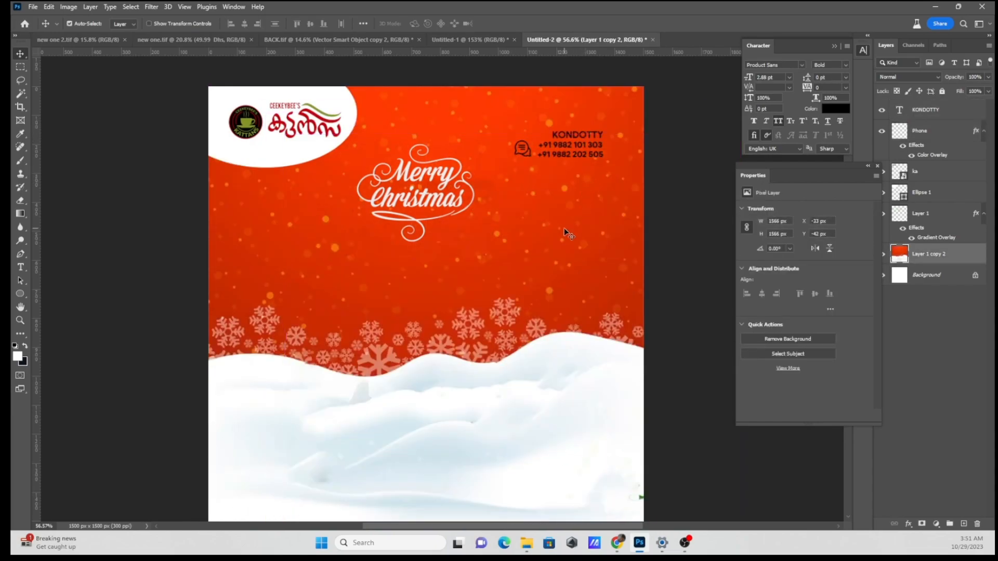
Step: Lock the snowy background layer, Layer 1 copy 2, and move the phone icon and contact text into the poster's upper corner opposite the logo
left_click(942, 91)
left_click_drag(488, 124, 611, 175)
left_click_drag(575, 138, 597, 115)
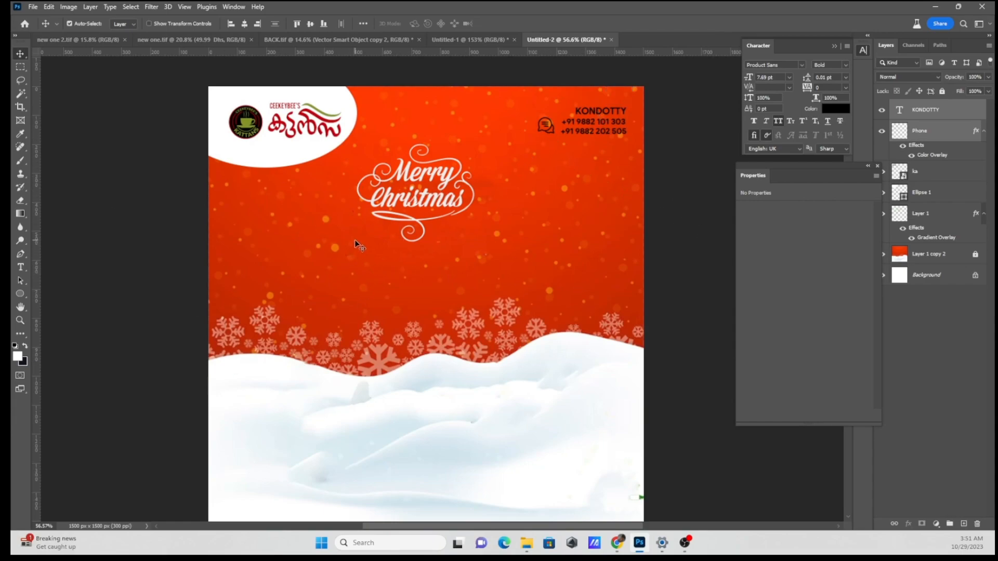
Step: Move the Merry Christmas lettering to X 580, Y 220 px
left_click(358, 269)
scroll(565, 139, "down", 3, "alt")
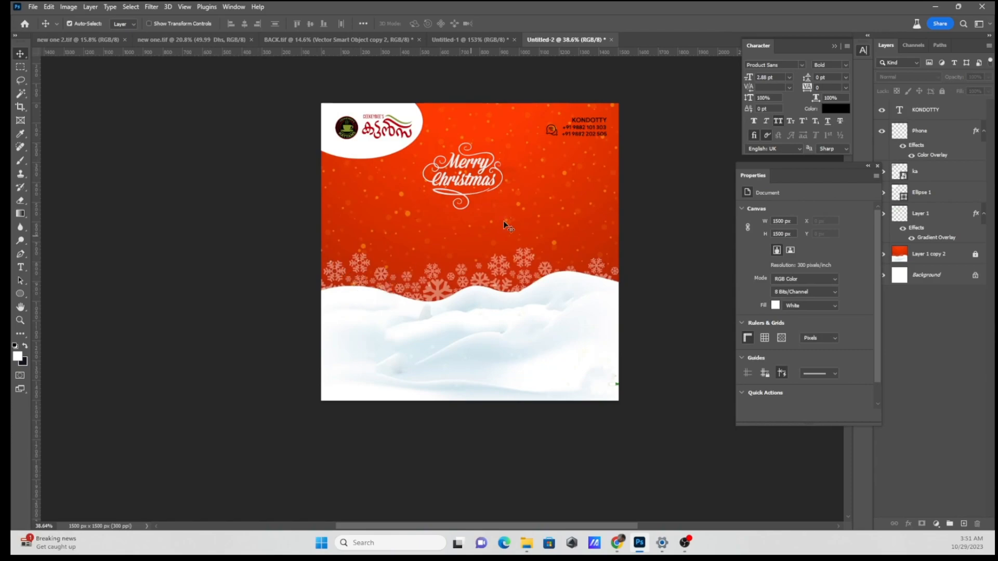
left_click(482, 184)
left_click_drag(491, 181, 504, 186)
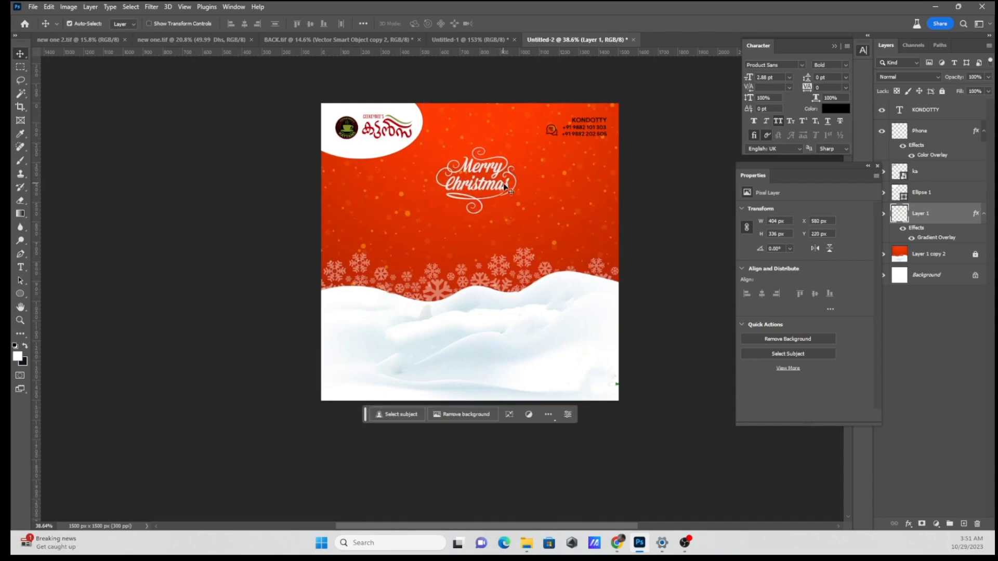
Step: Switch to Chrome and look through the open Christmas and delivery PNG pages for usable artwork
left_click(617, 543)
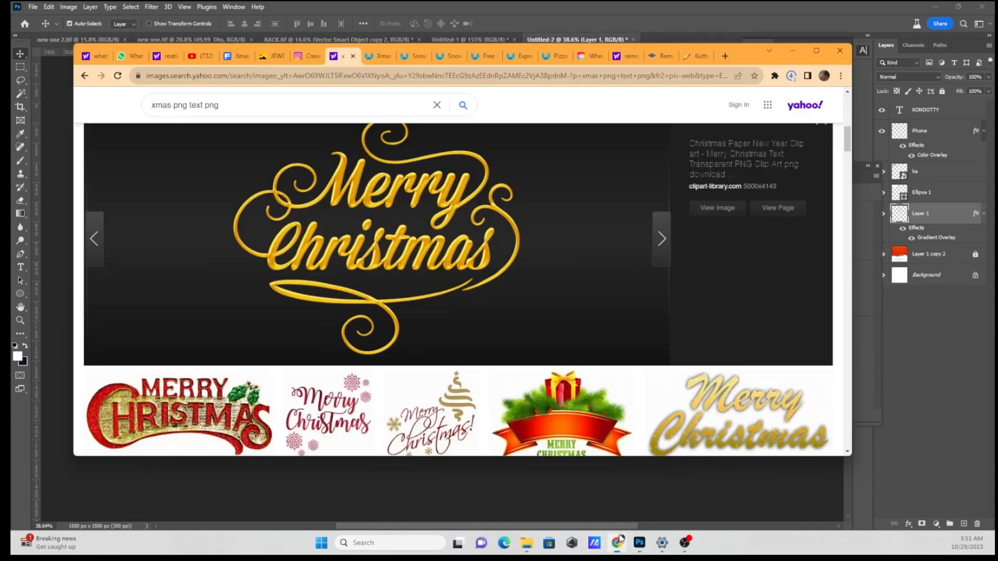
left_click(380, 55)
scroll(384, 199, "down", 5)
scroll(384, 199, "down", 10)
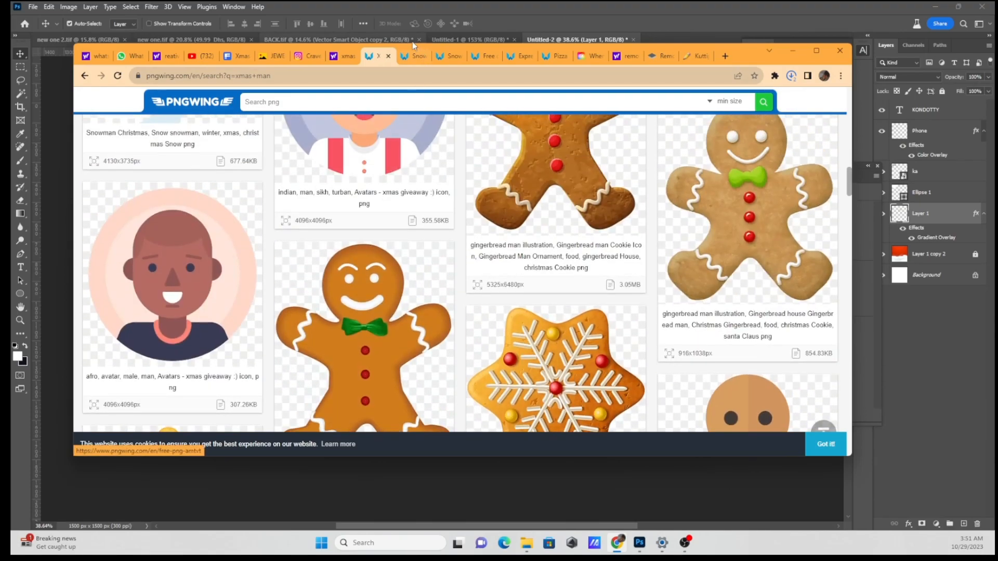
left_click(403, 55)
left_click(447, 56)
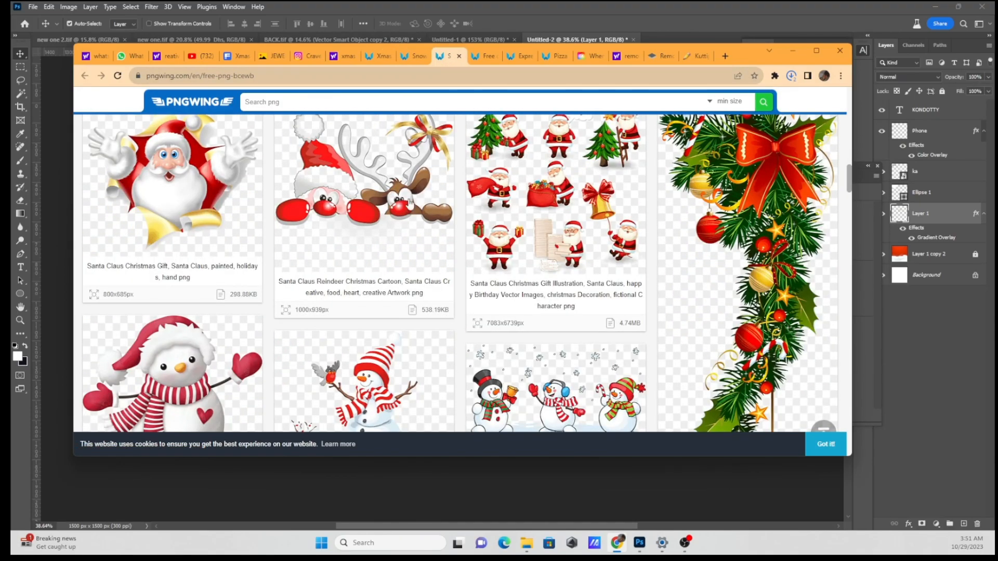
scroll(404, 218, "down", 4)
scroll(404, 219, "down", 6)
scroll(404, 219, "up", 12)
left_click(485, 56)
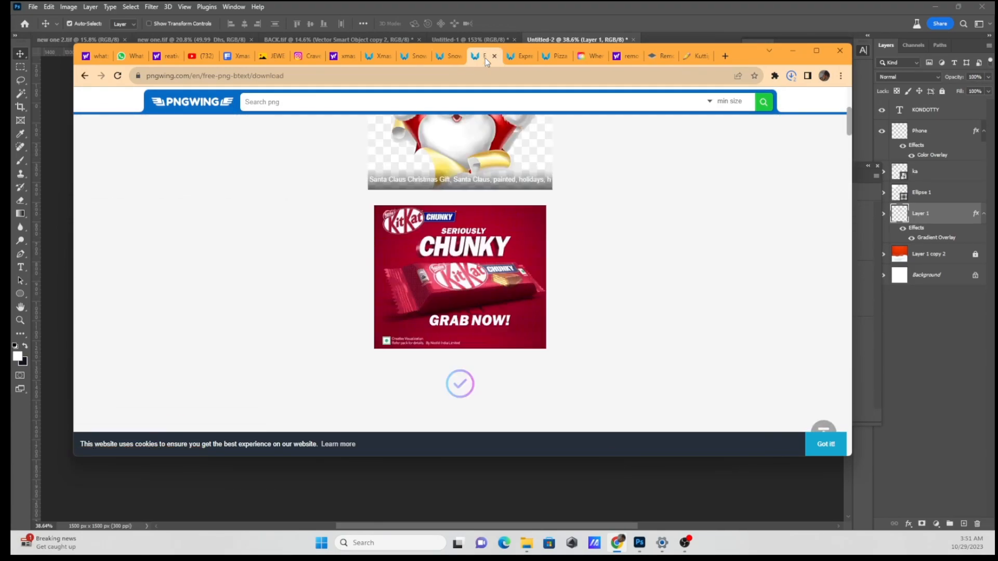
left_click(515, 55)
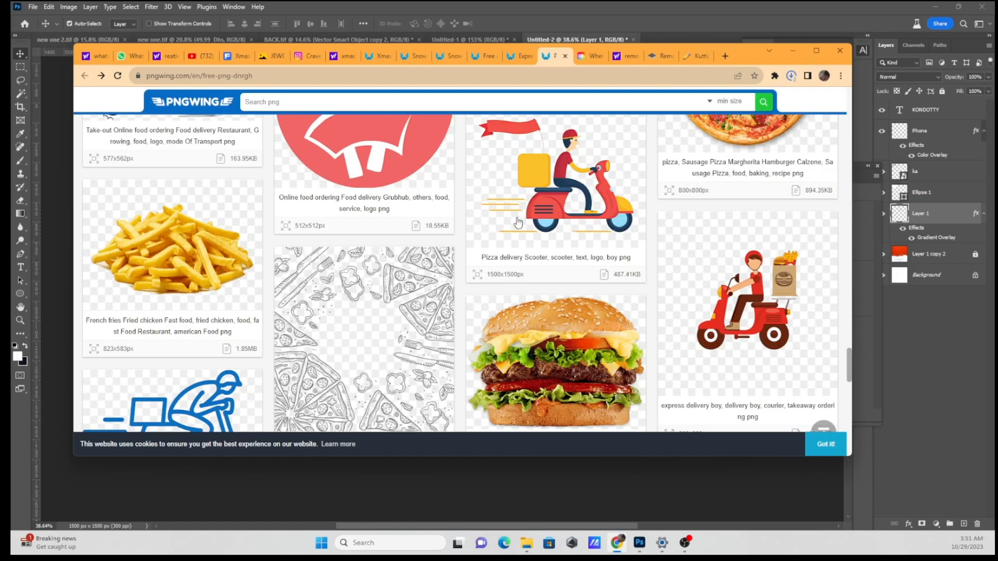
Step: Find the red delivery scooter rider with the "peça nosso delivery" box on PNGWing and download its 864x600px PNG
scroll(607, 236, "down", 6)
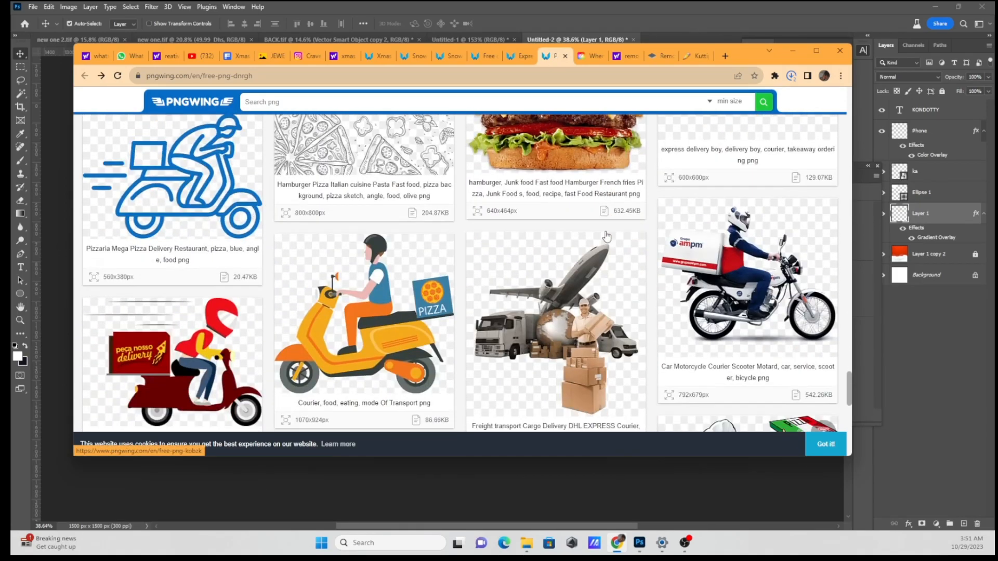
scroll(607, 237, "down", 3)
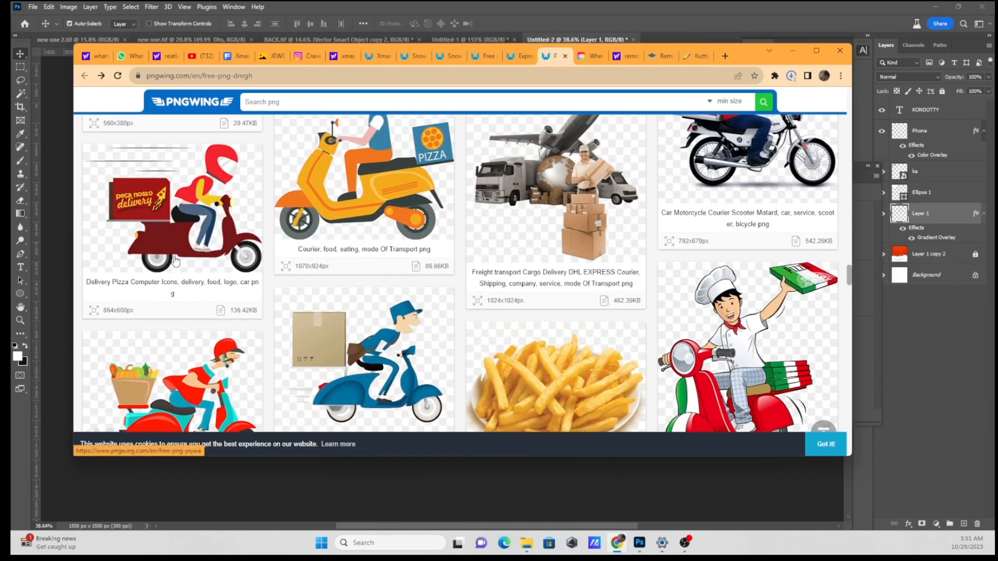
scroll(185, 252, "down", 5)
scroll(206, 203, "up", 4)
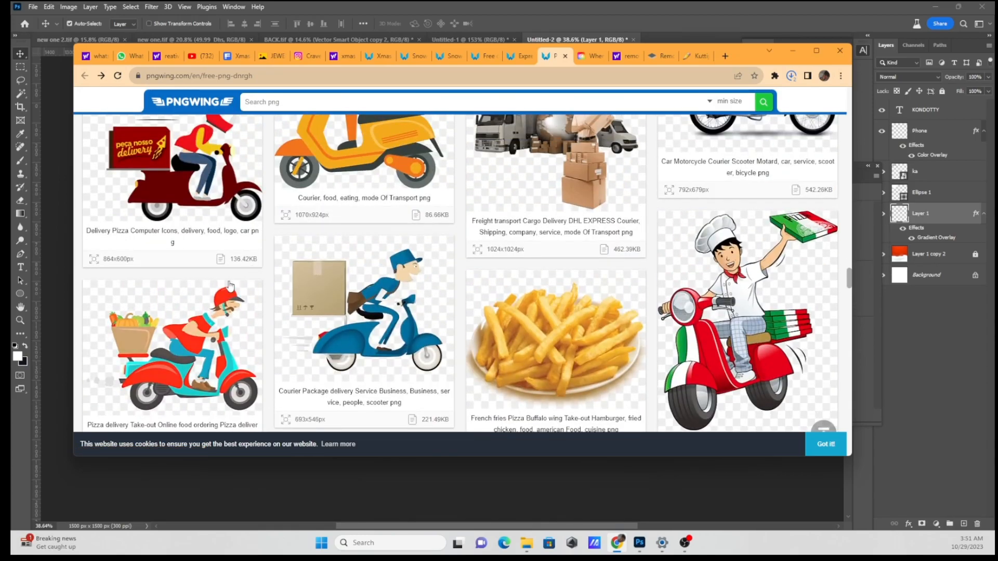
scroll(207, 203, "up", 1)
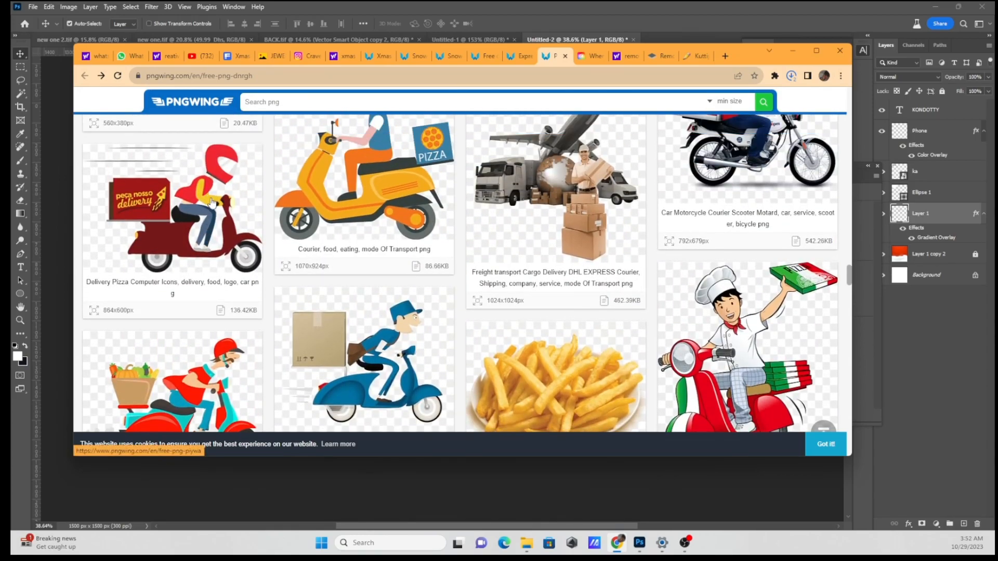
left_click(212, 202)
scroll(460, 339, "down", 3)
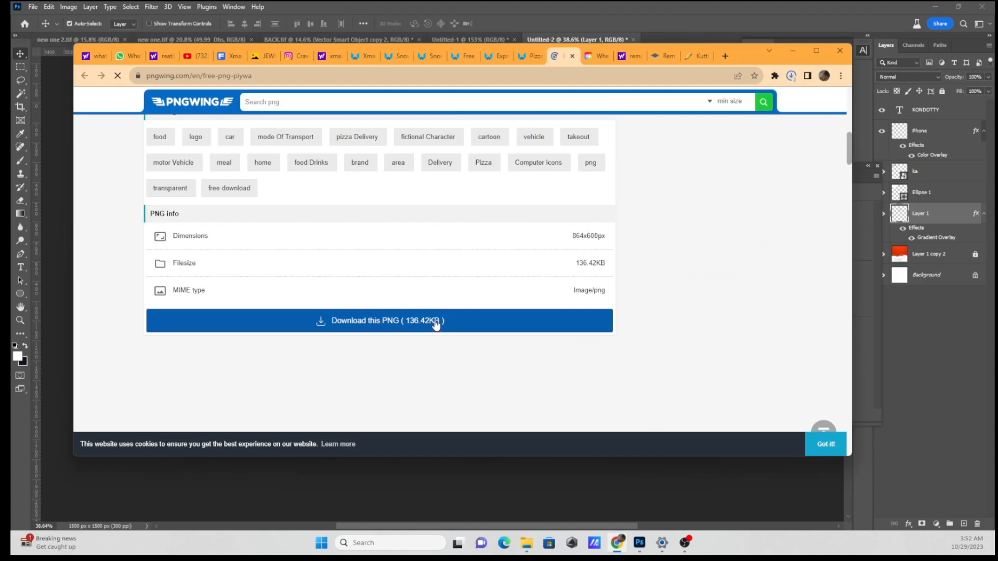
left_click(435, 321)
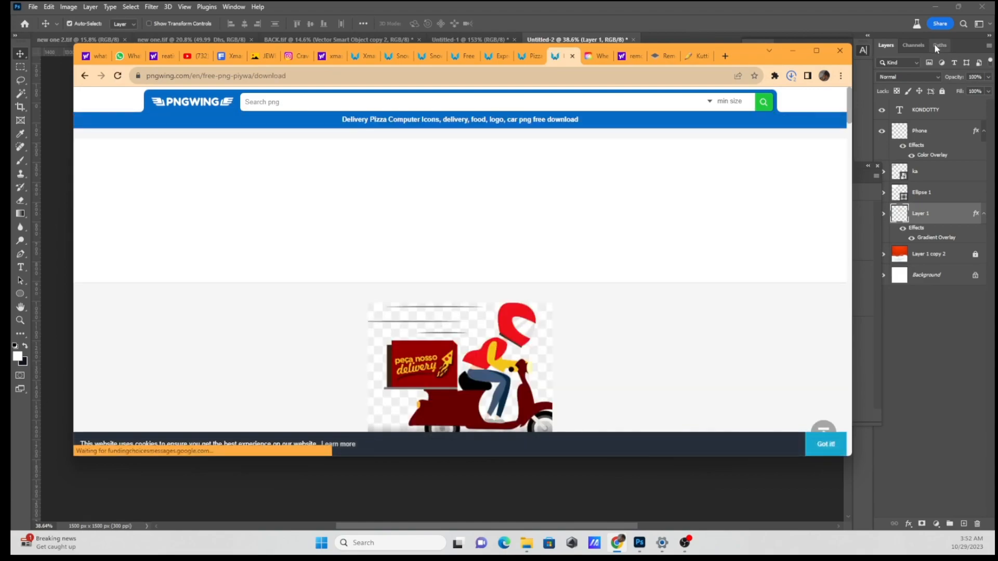
scroll(561, 324, "down", 5)
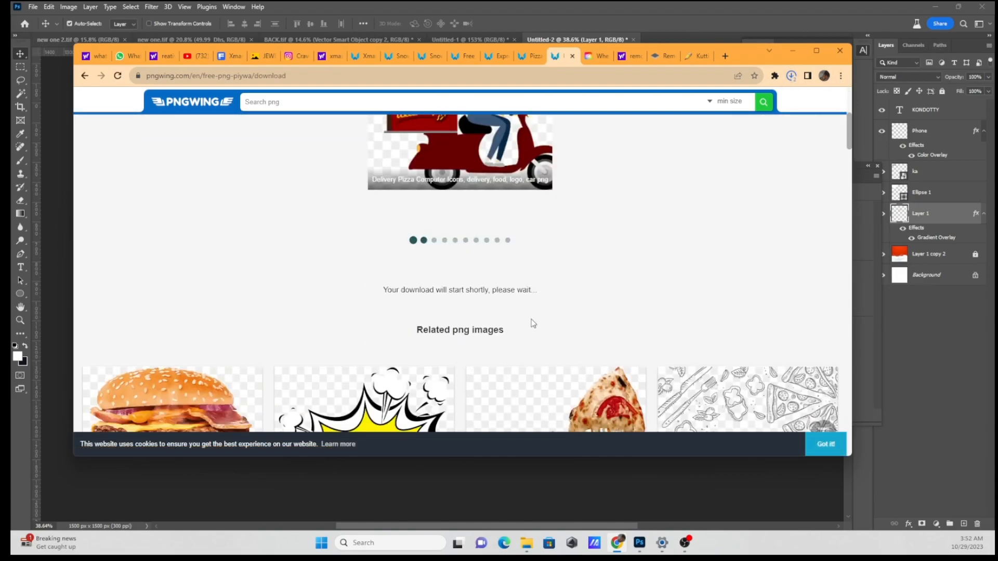
scroll(539, 321, "down", 3)
scroll(467, 337, "up", 5)
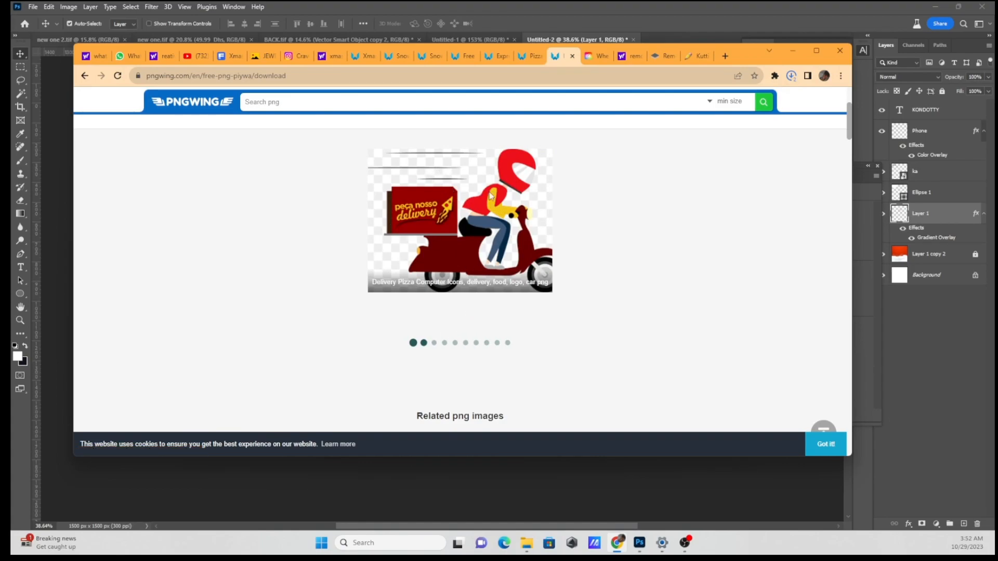
Step: Back in Photoshop, embed the downloaded scooter PNG on the snow, rotated -17.91° at about X 37, Y 875 px and 658 × 464 px in size
left_click(616, 544)
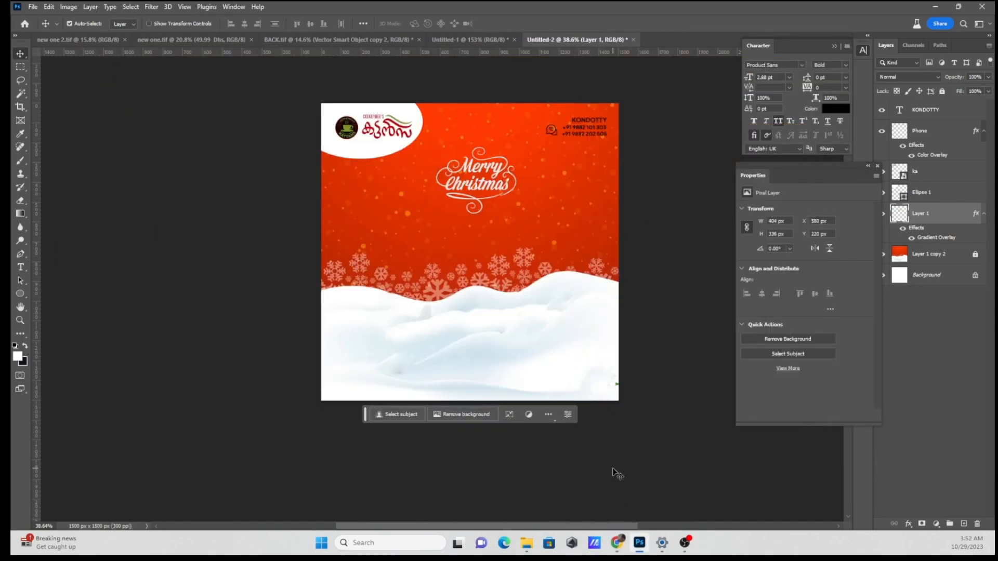
left_click(30, 9)
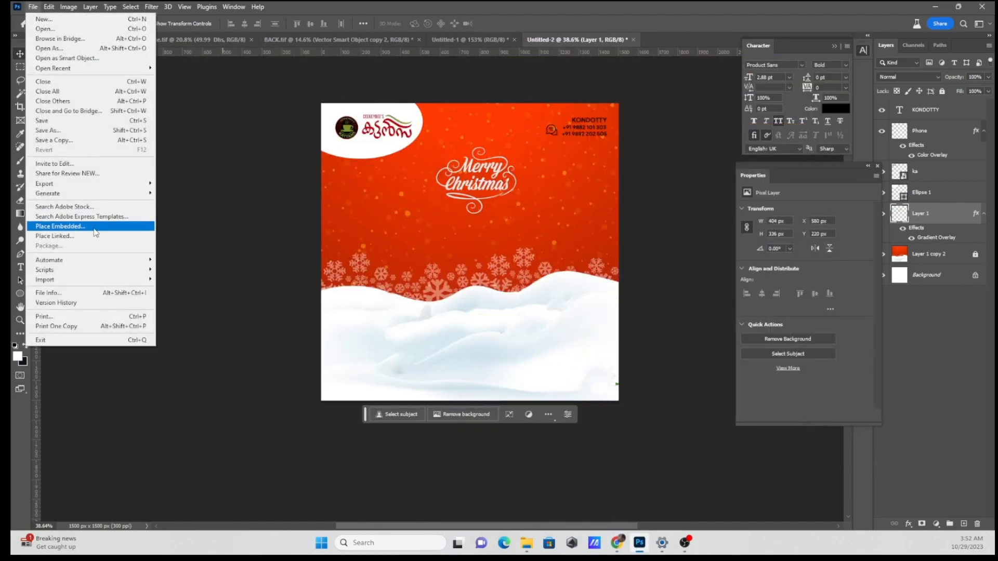
left_click(92, 223)
left_click(150, 91)
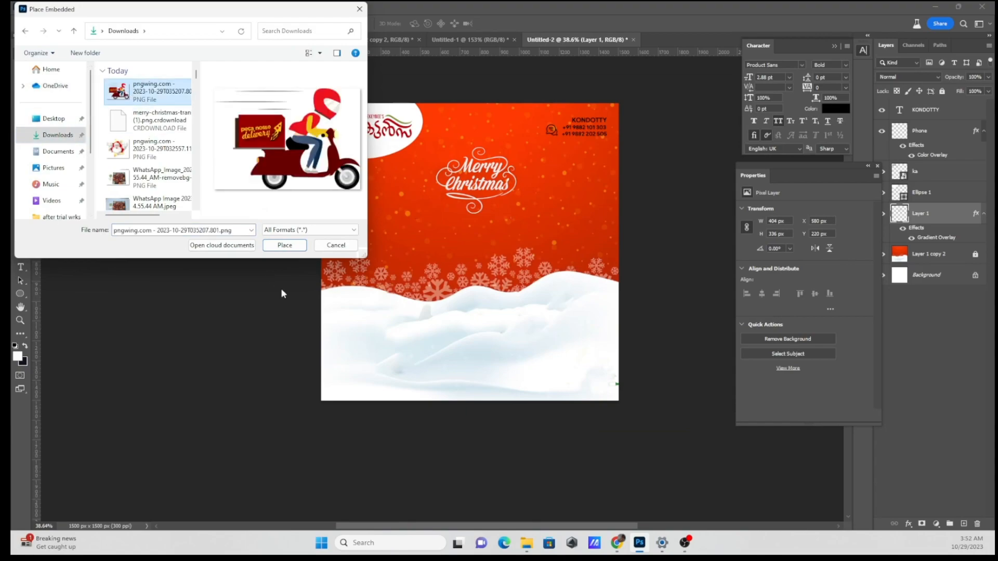
left_click(285, 245)
left_click_drag(618, 148, 455, 261)
left_click_drag(465, 367, 471, 334)
left_click_drag(407, 321, 415, 333)
left_click_drag(449, 260, 437, 277)
left_click(520, 23)
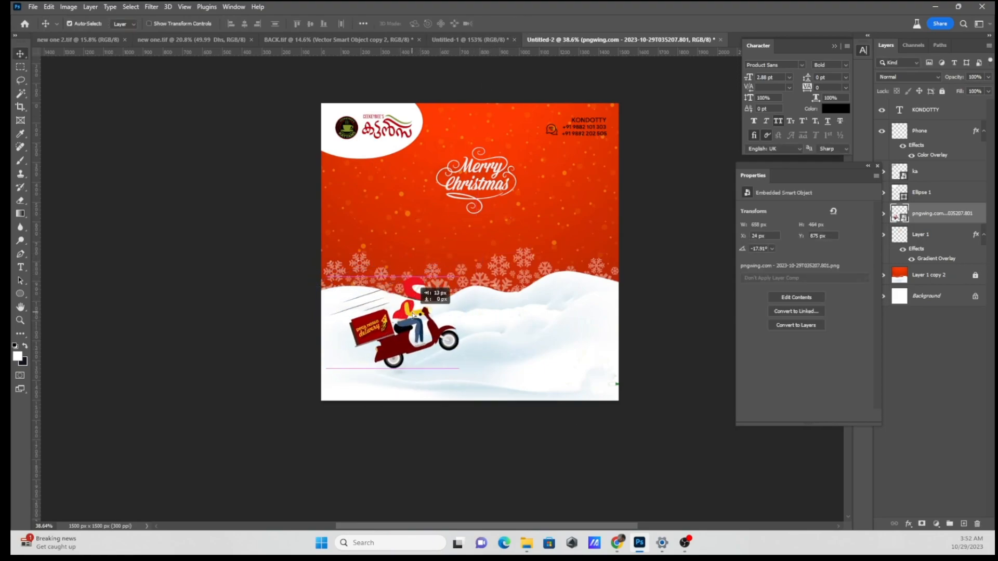
Step: Try to heal the lettering on the scooter's delivery box with the Spot Healing Brush, declining to rasterize the smart object
scroll(393, 347, "up", 3)
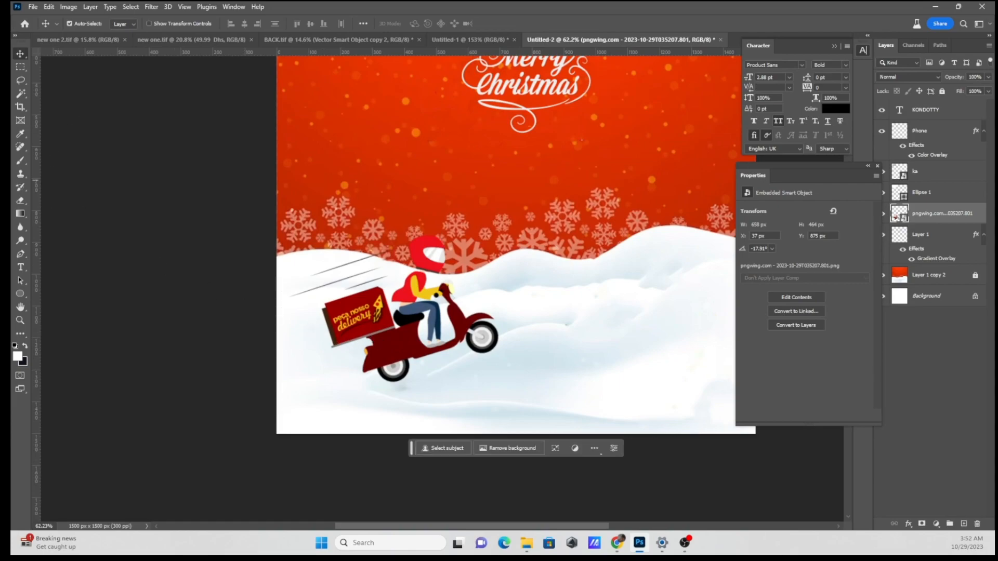
left_click(16, 148)
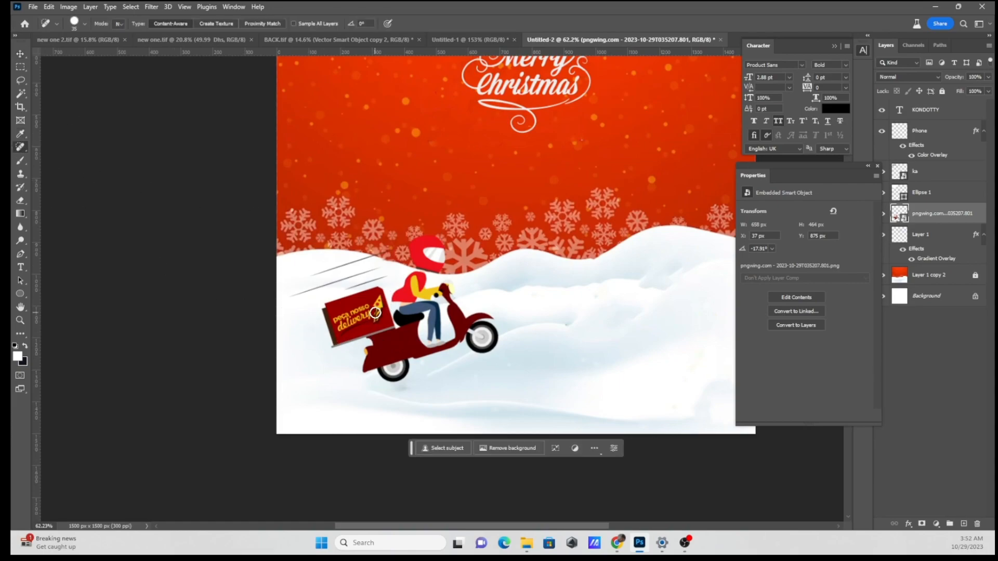
left_click(374, 305)
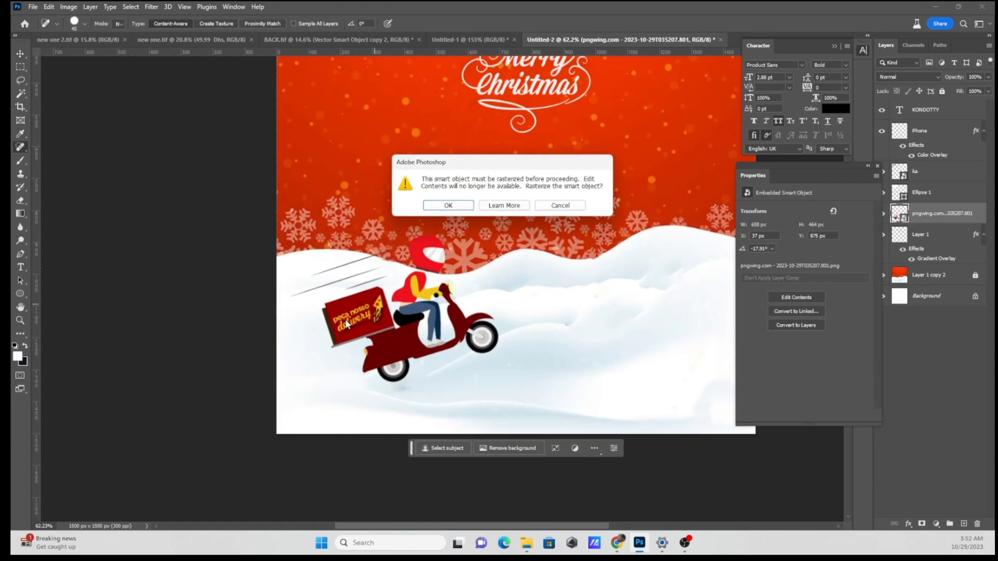
left_click(516, 210)
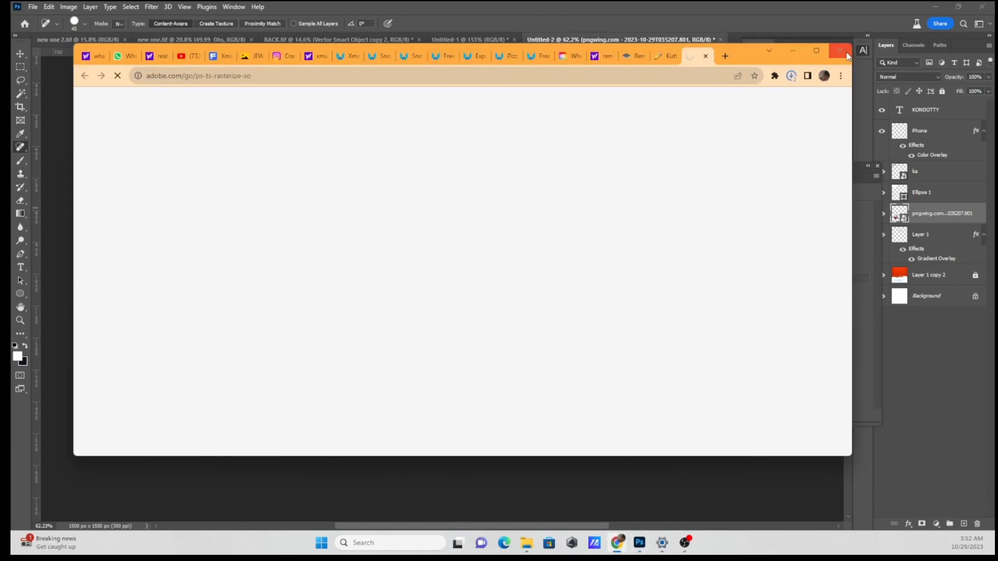
key("alt+F4")
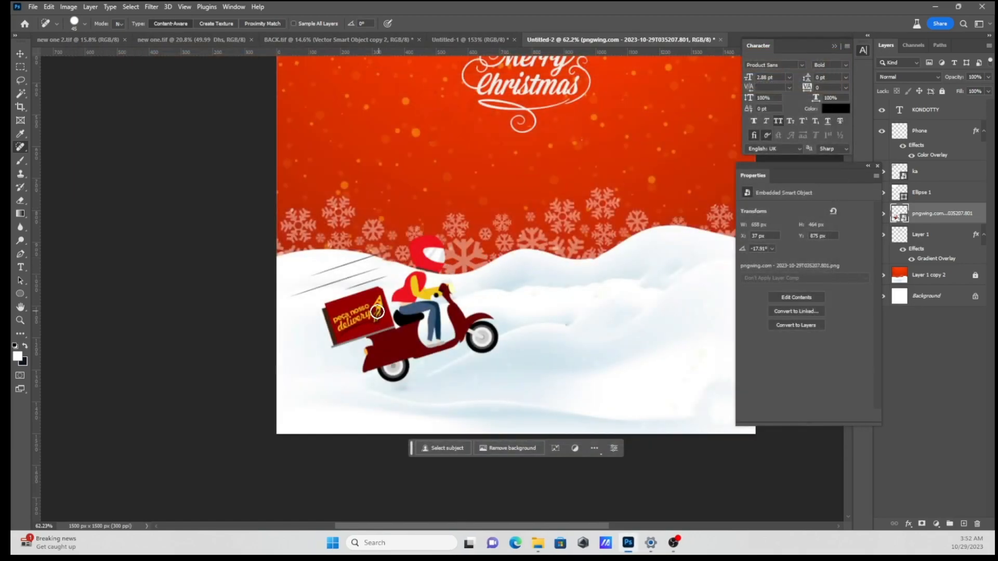
left_click(357, 320)
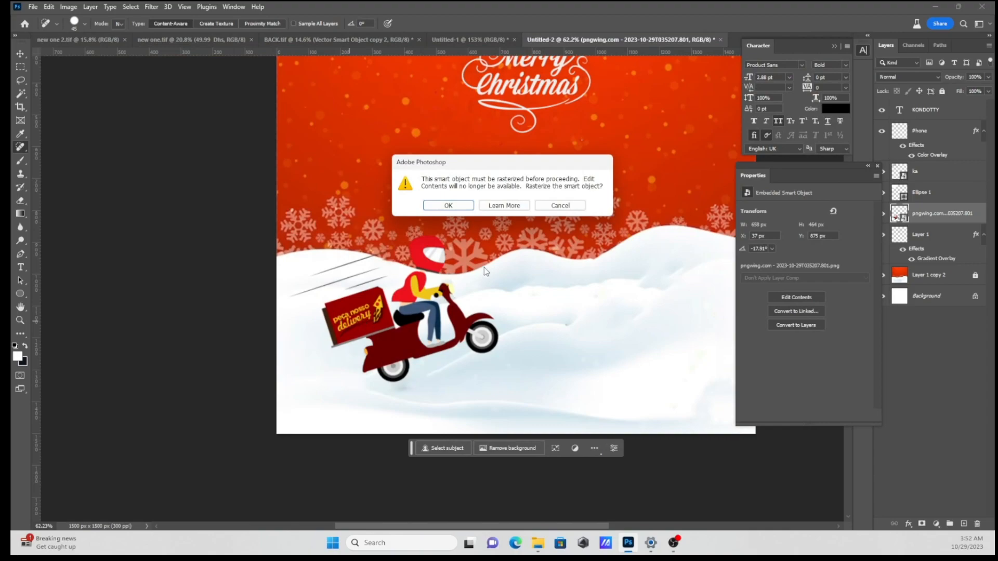
left_click(564, 206)
Step: Rasterize the embedded scooter layer, moving the Properties panel aside
left_click_drag(851, 172, 821, 178)
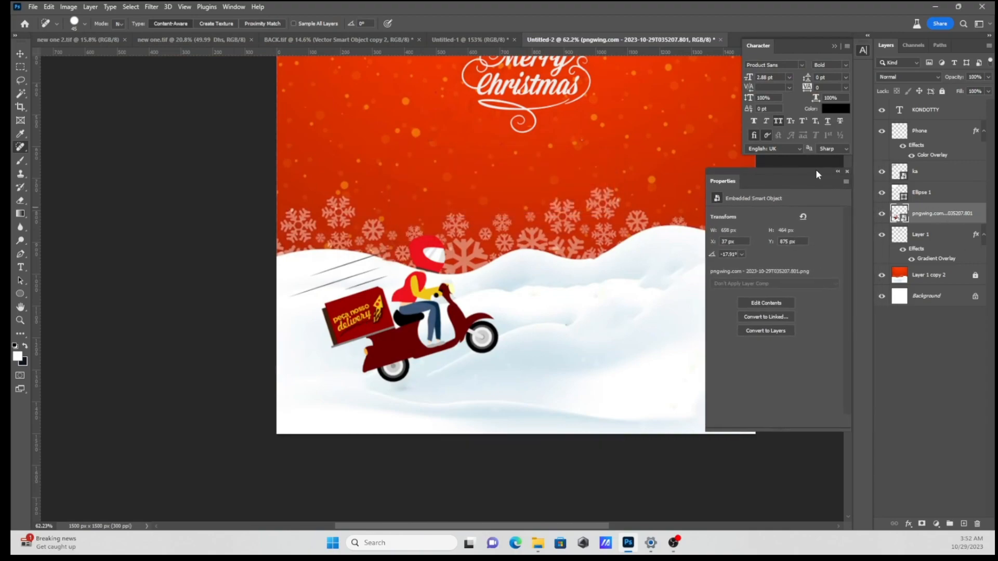
right_click(919, 216)
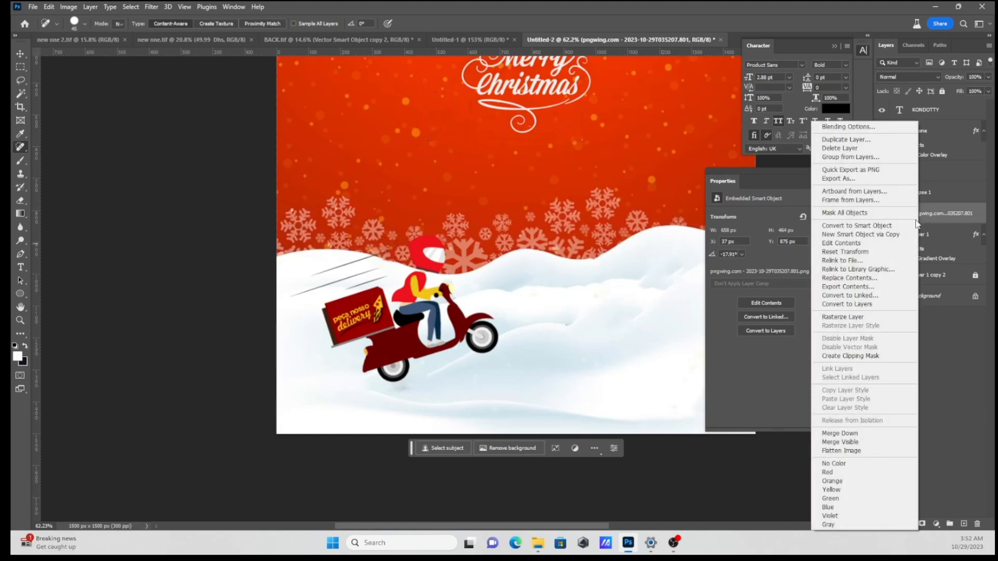
left_click(848, 319)
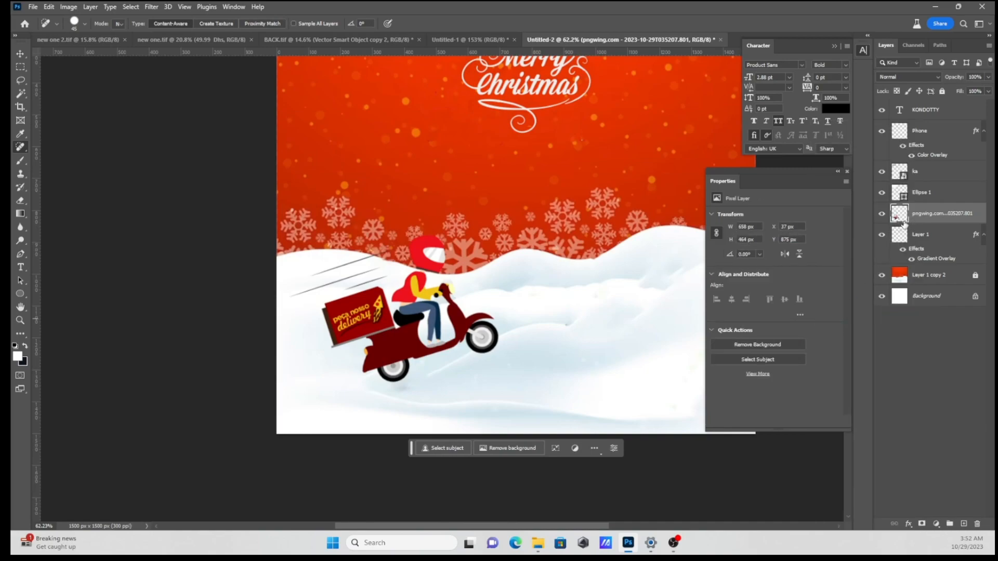
Step: Remove the yellow lettering and pizza graphic from the scooter's delivery box with the content-aware Spot Healing Brush
left_click_drag(341, 326, 370, 317)
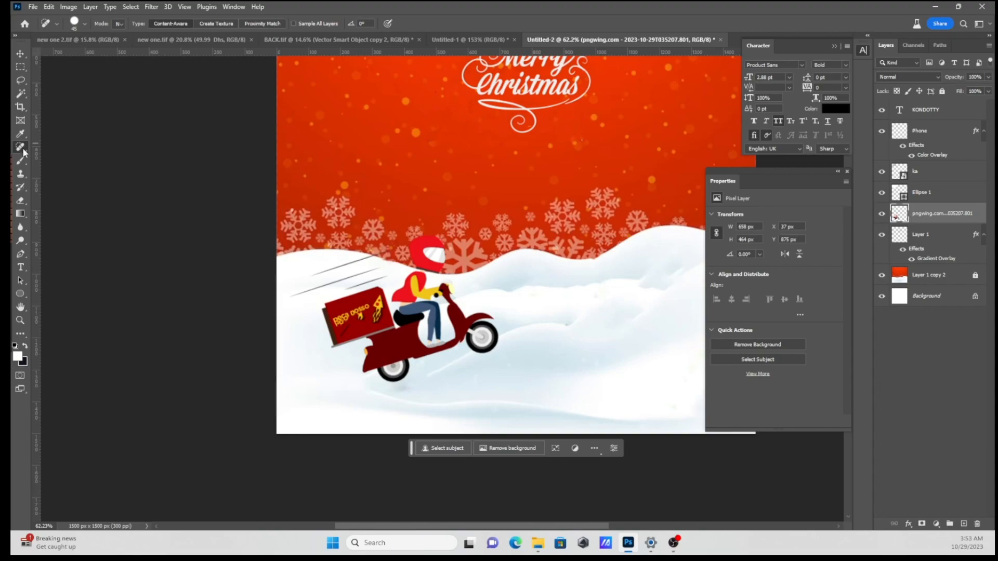
mouse_move(370, 307)
left_mouse_down()
mouse_move(361, 316)
mouse_move(383, 317)
mouse_move(342, 316)
mouse_move(343, 333)
mouse_move(342, 323)
mouse_move(374, 314)
left_mouse_up()
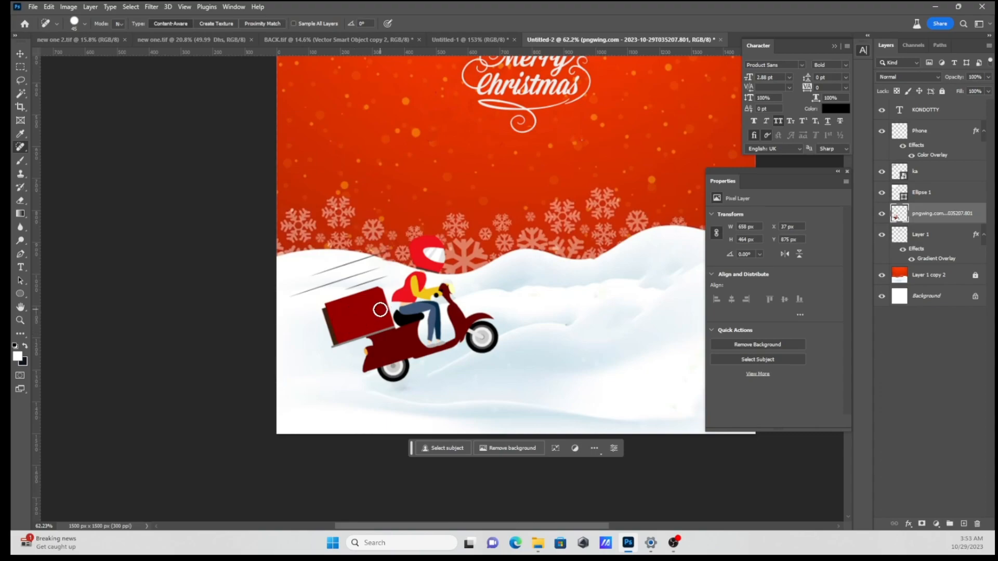
scroll(380, 310, "down", 3)
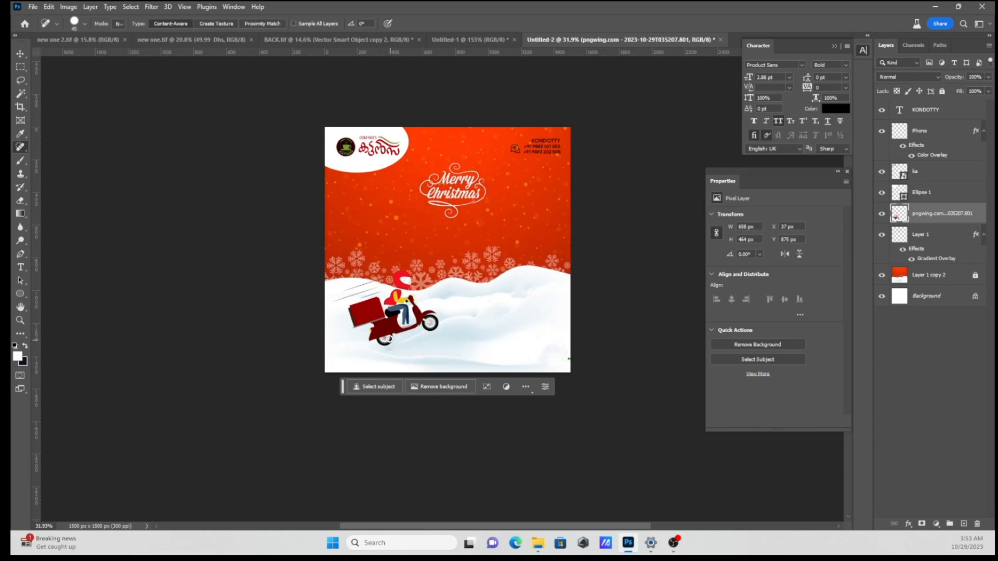
Step: Start embedding a file into the poster and open the kattansa folder inside Documents > all mixed
scroll(379, 314, "up", 2)
scroll(371, 165, "down", 2)
left_click(32, 8)
left_click(93, 214)
left_click(59, 151)
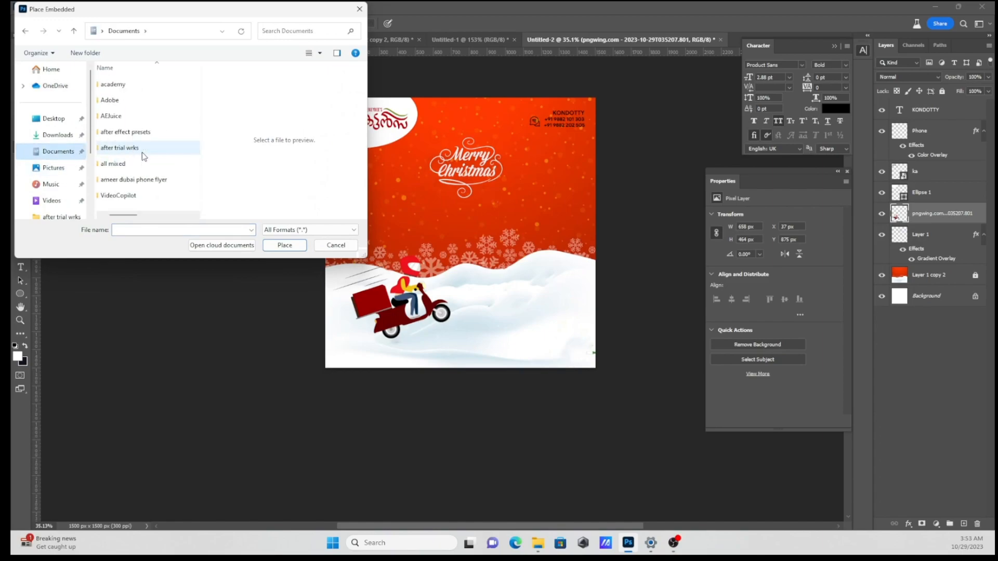
double_click(142, 165)
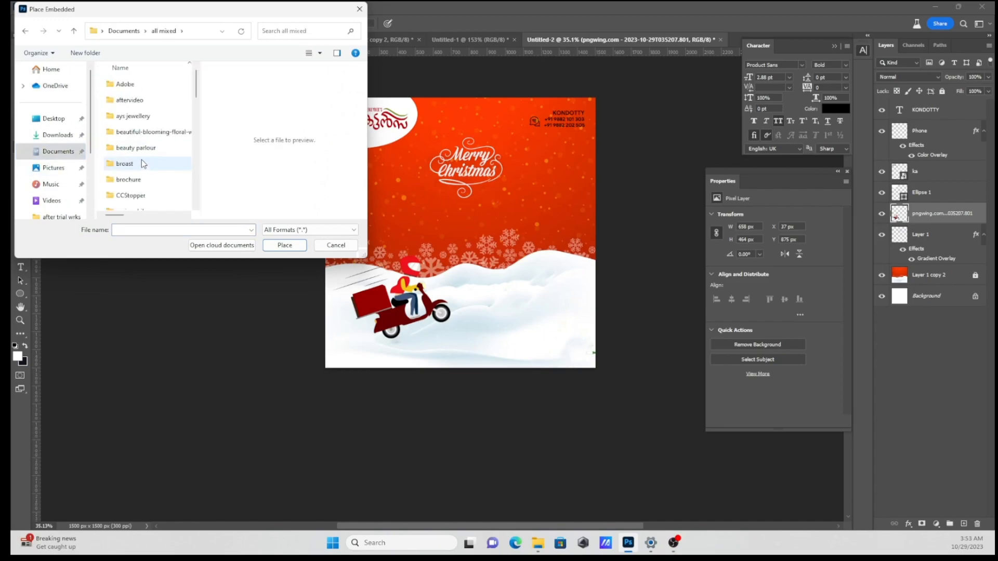
scroll(142, 159, "down", 5)
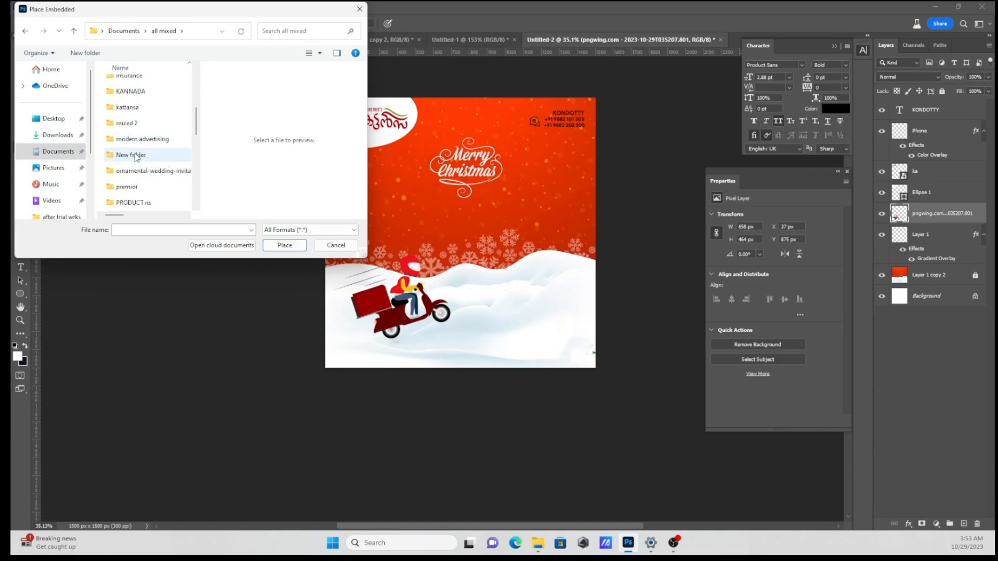
scroll(129, 147, "up", 1)
double_click(127, 143)
Step: Embed the logo image DOC-20230508-WA0253. (1).png from the kattansa folder at its default placement
scroll(141, 153, "down", 3)
scroll(142, 154, "down", 5)
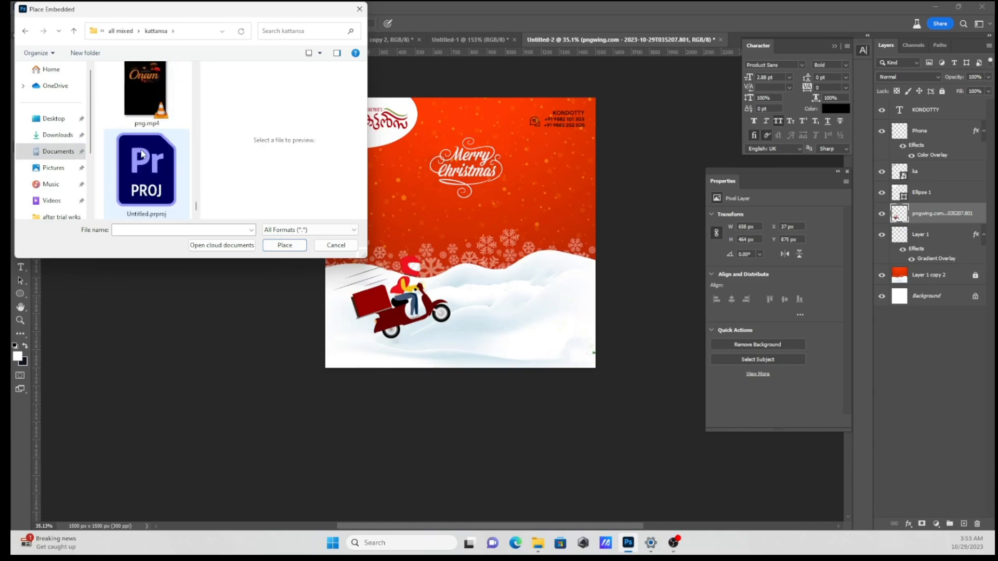
scroll(141, 153, "up", 5)
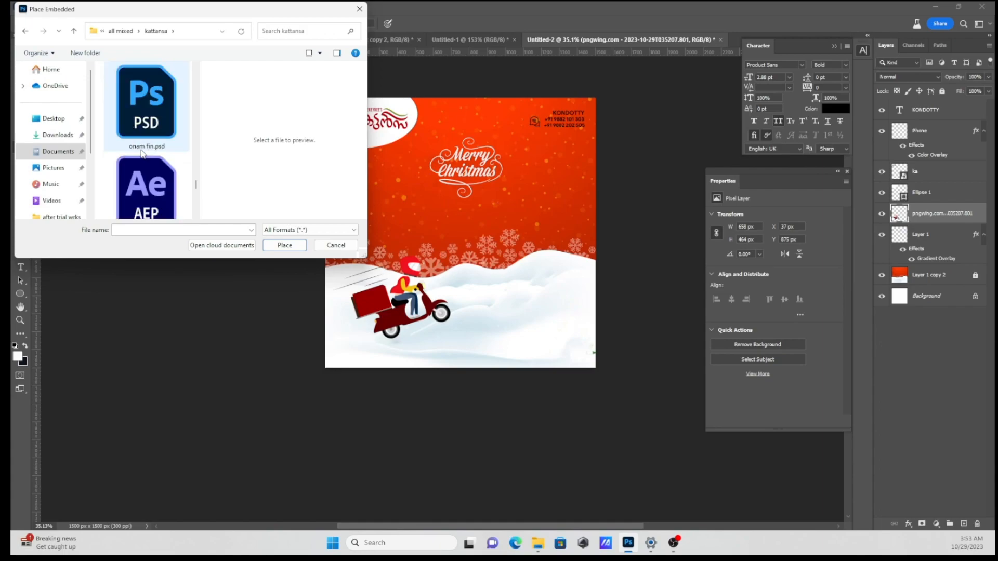
scroll(142, 150, "up", 4)
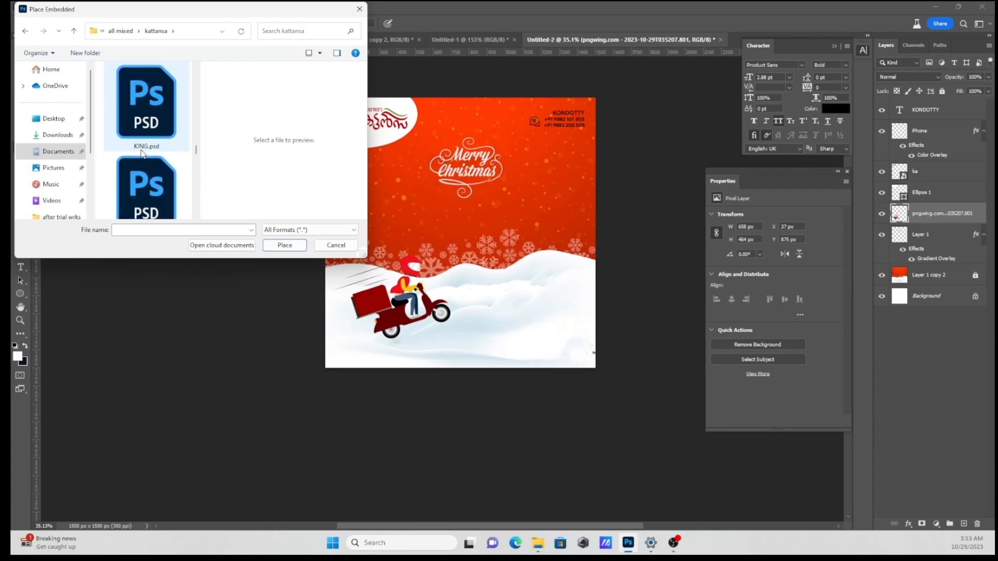
scroll(141, 151, "up", 2)
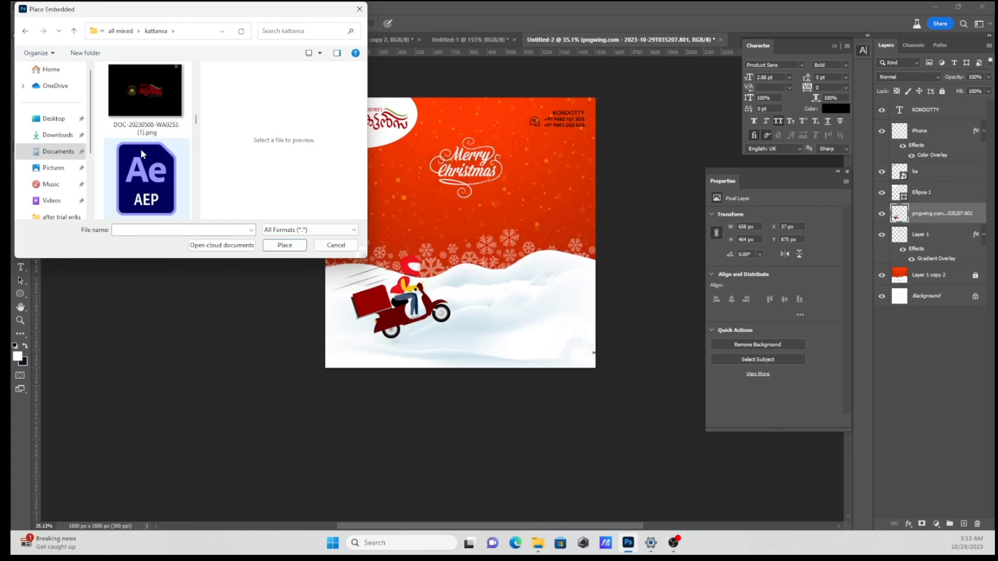
left_click(146, 129)
left_click(291, 252)
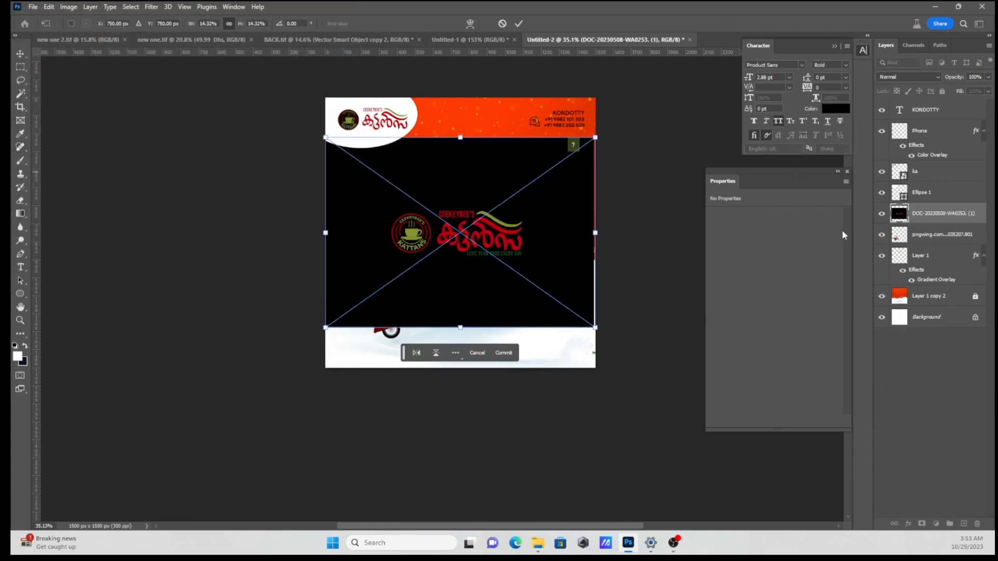
key("Return")
Step: Rasterize the embedded logo image layer
left_click(642, 211)
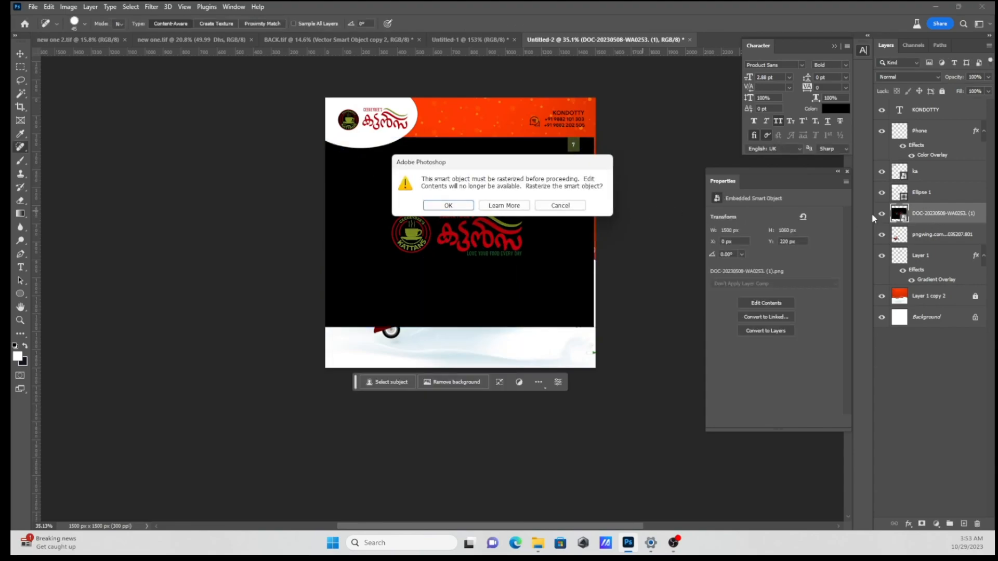
left_click(541, 207)
right_click(920, 216)
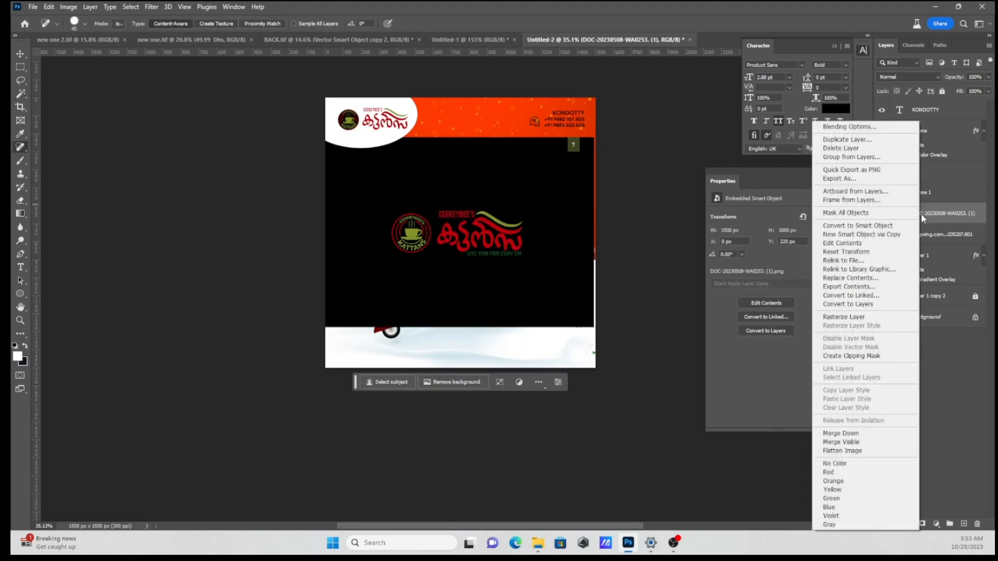
left_click(852, 318)
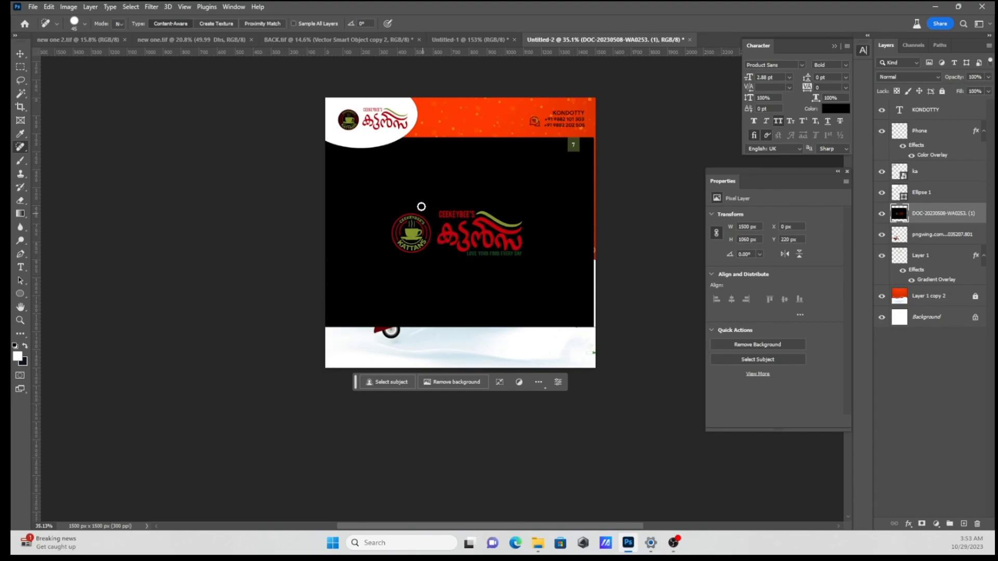
Step: Cut a rectangle of about 849 × 368 px around the logo and delete the leftover black image layer
left_click(20, 68)
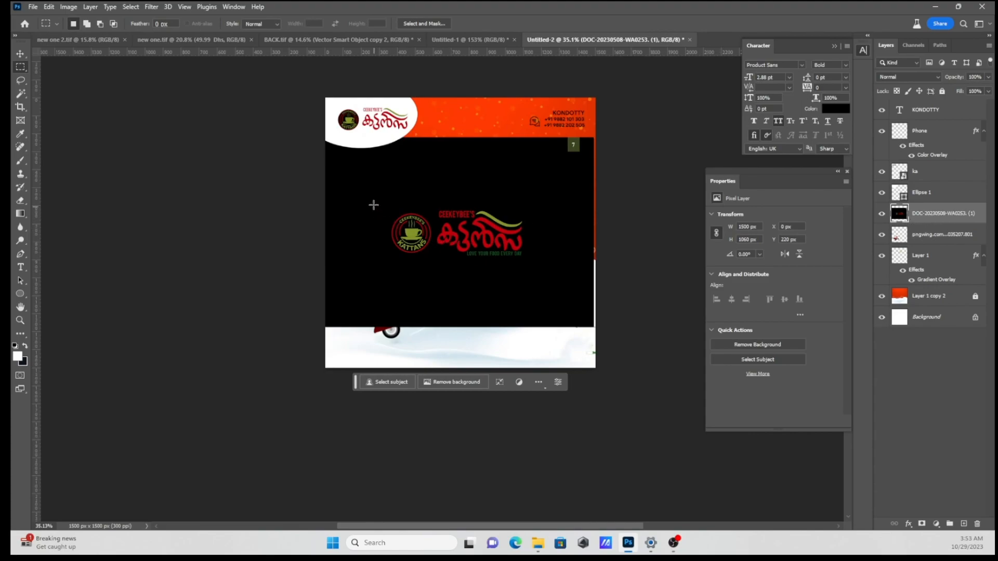
left_click_drag(377, 198, 529, 263)
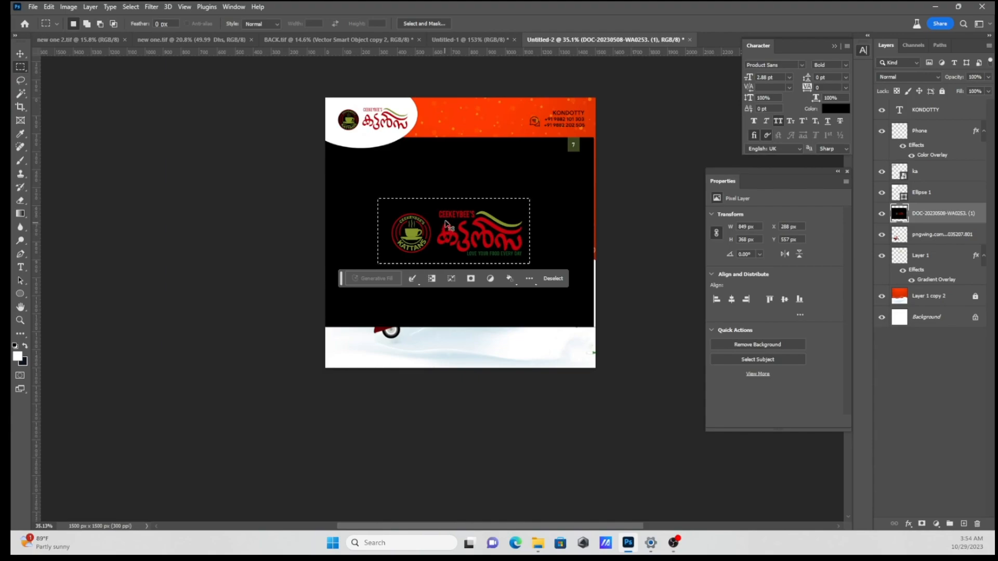
key("ctrl+x")
key("Delete")
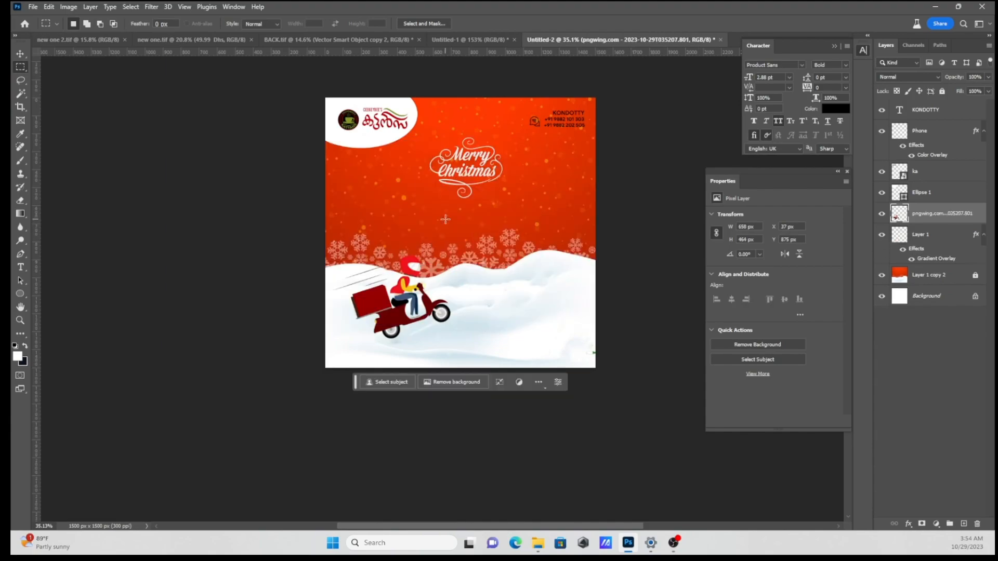
Step: Deselect all layers and paste the cut logo as a new layer on the poster
key("v")
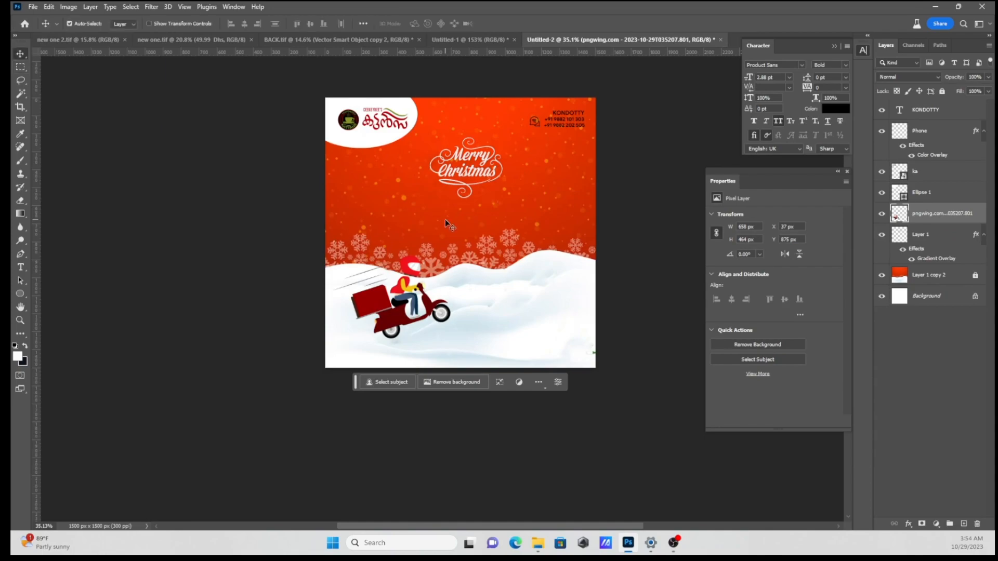
left_click(444, 219)
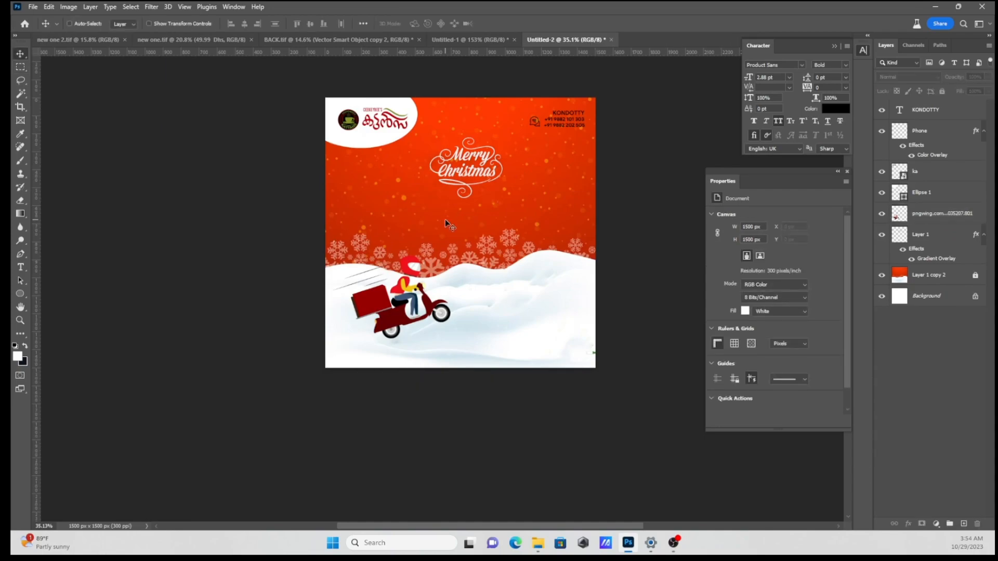
key("ctrl+v")
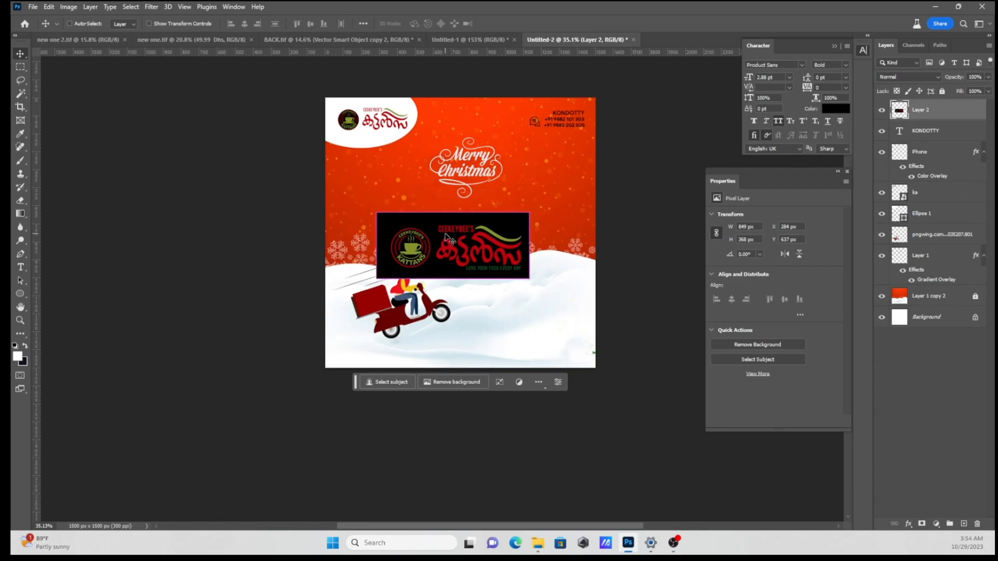
Step: Scale the pasted logo to about 28.72% and rotate it about -19.11° over the scooter's delivery box
key("ctrl+t")
left_click_drag(529, 213, 372, 263)
scroll(385, 312, "up", 5)
left_click_drag(432, 285, 429, 277)
left_click_drag(390, 250, 395, 261)
Step: Distort the logo's corners to fit the front face of the delivery box, about 220 × 184 px at X 151, Y 1035 px
right_click(395, 259)
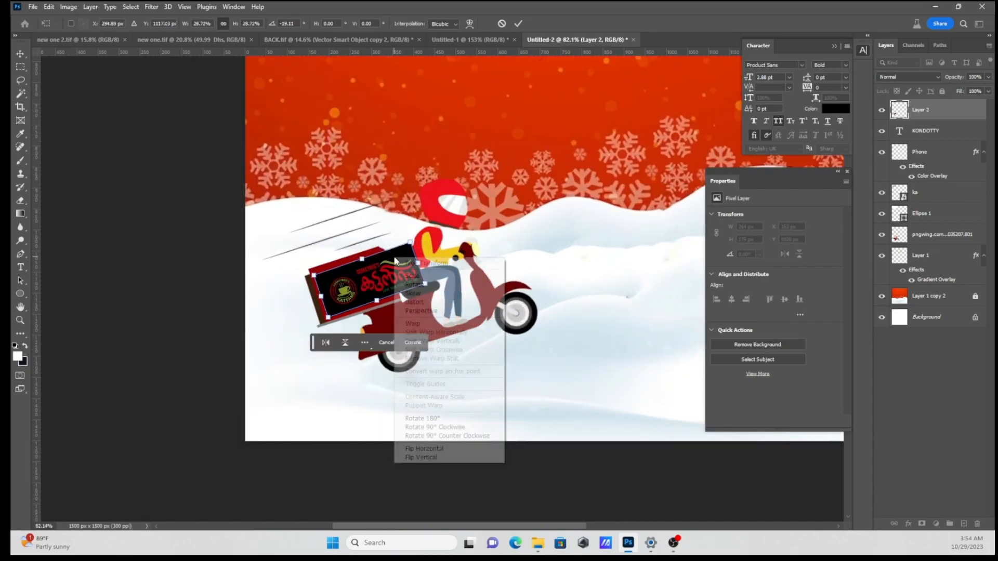
left_click(426, 303)
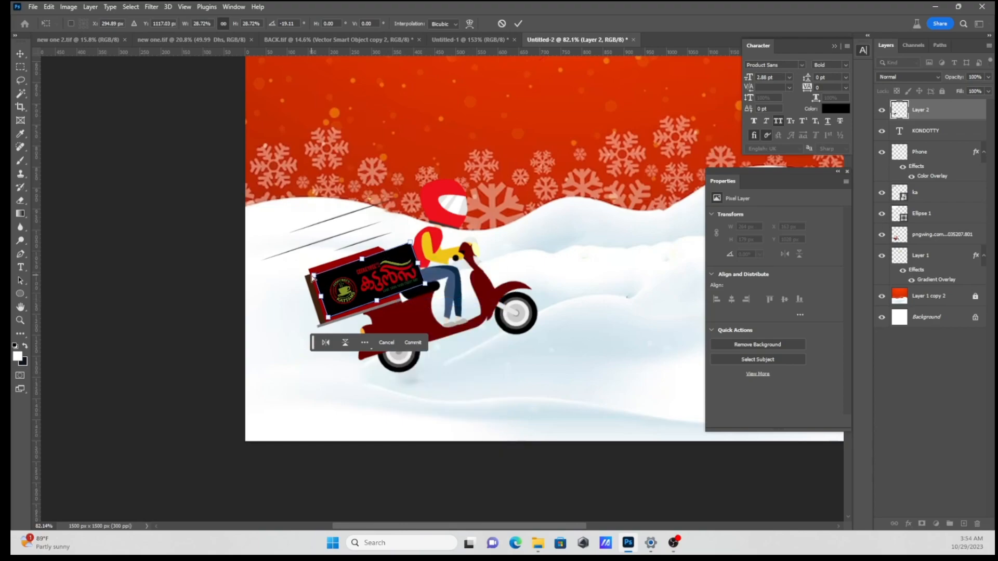
scroll(318, 278, "up", 5)
left_click_drag(308, 279, 299, 266)
left_click_drag(340, 369, 335, 378)
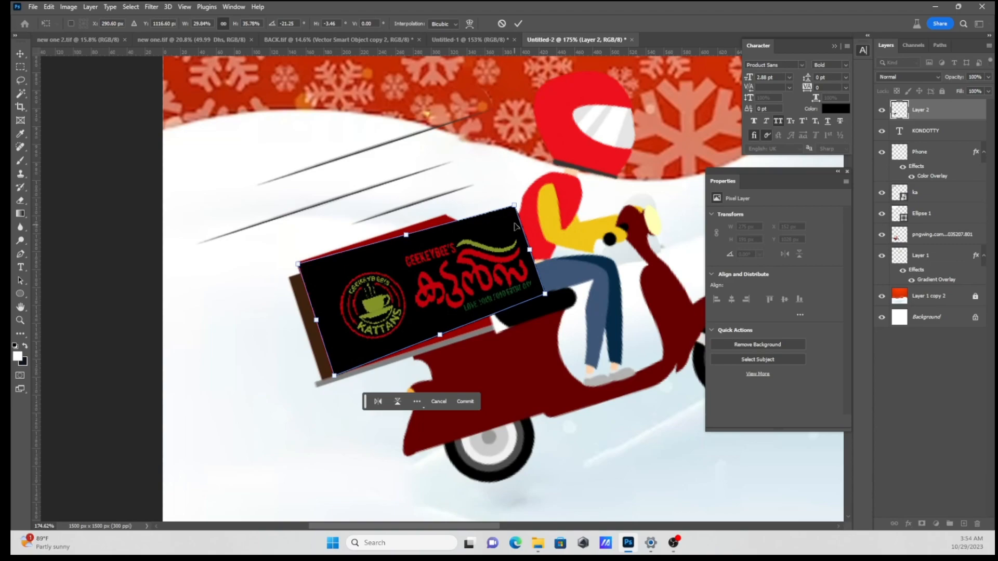
left_click_drag(514, 205, 448, 214)
left_click_drag(543, 299, 492, 328)
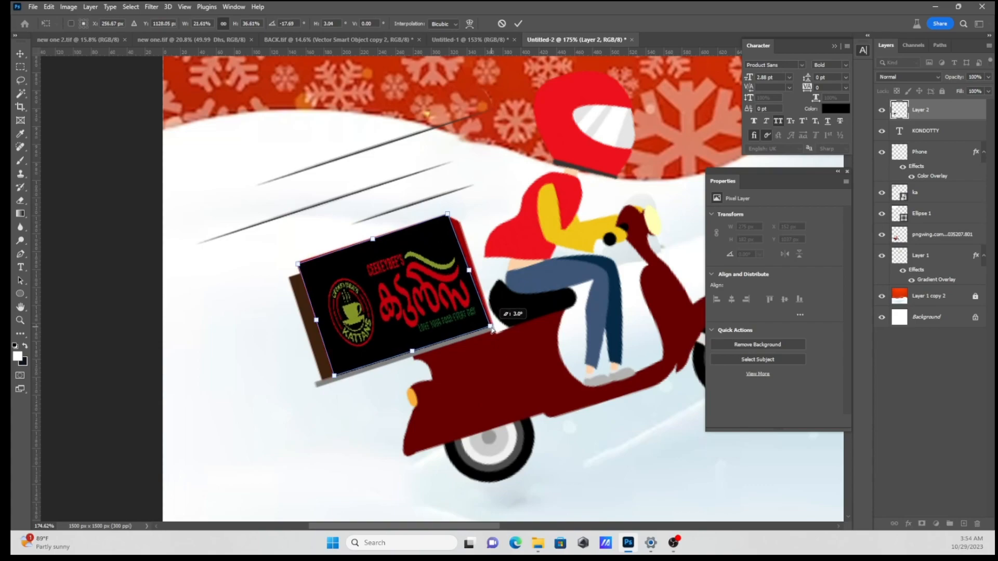
left_click_drag(451, 214, 452, 212)
left_click_drag(474, 270, 477, 270)
left_click(518, 23)
Step: Check the whole poster with the logo on the delivery box, selecting the Merry Christmas lettering
scroll(477, 243, "down", 10)
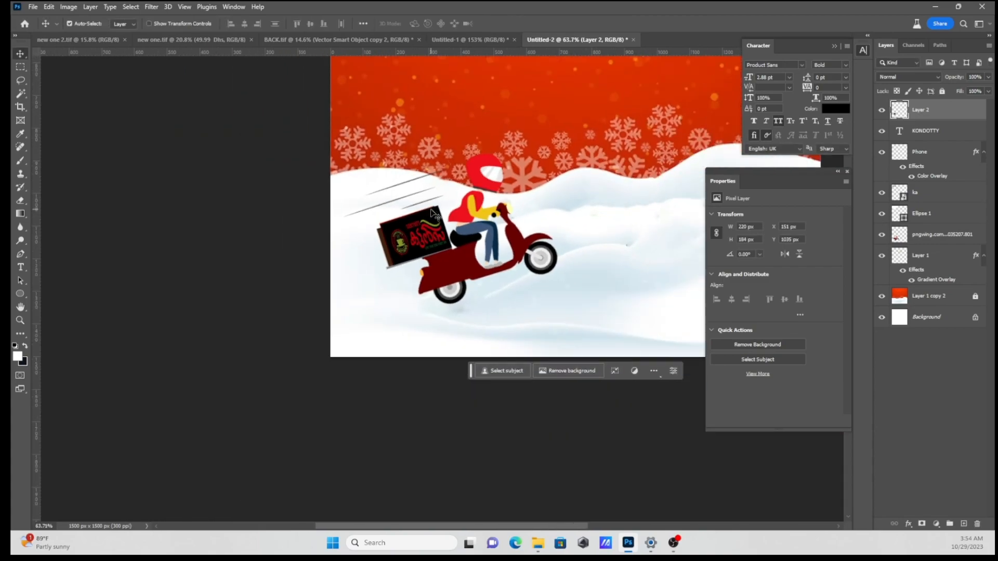
scroll(472, 239, "down", 2)
scroll(473, 240, "up", 2)
scroll(472, 239, "down", 3)
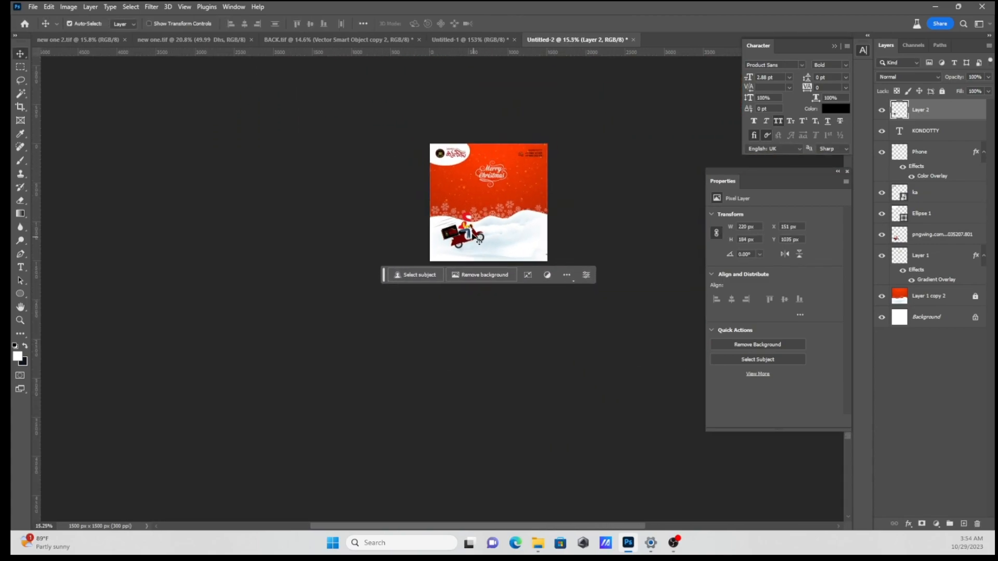
scroll(446, 222, "up", 5)
scroll(481, 243, "down", 2)
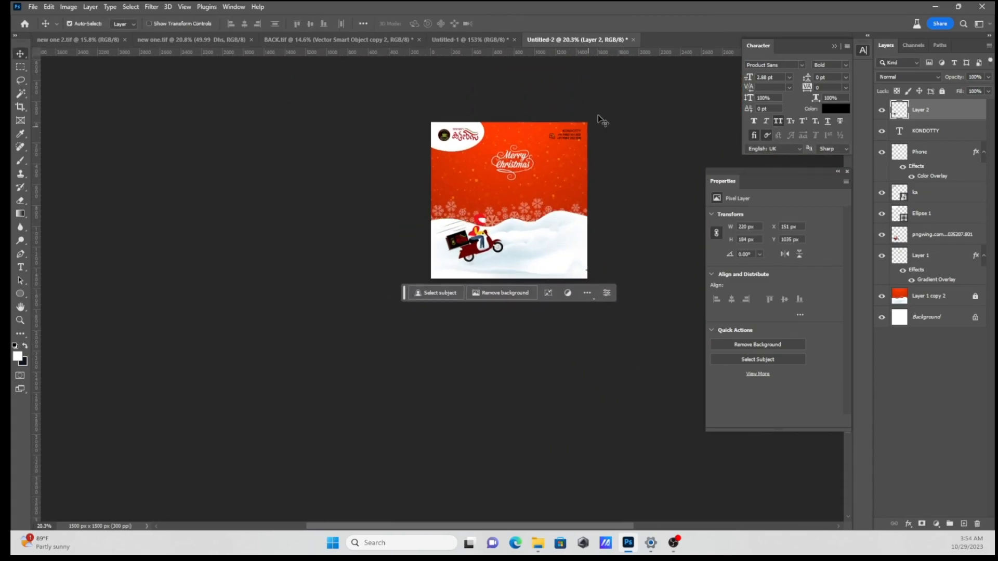
scroll(514, 164, "up", 2)
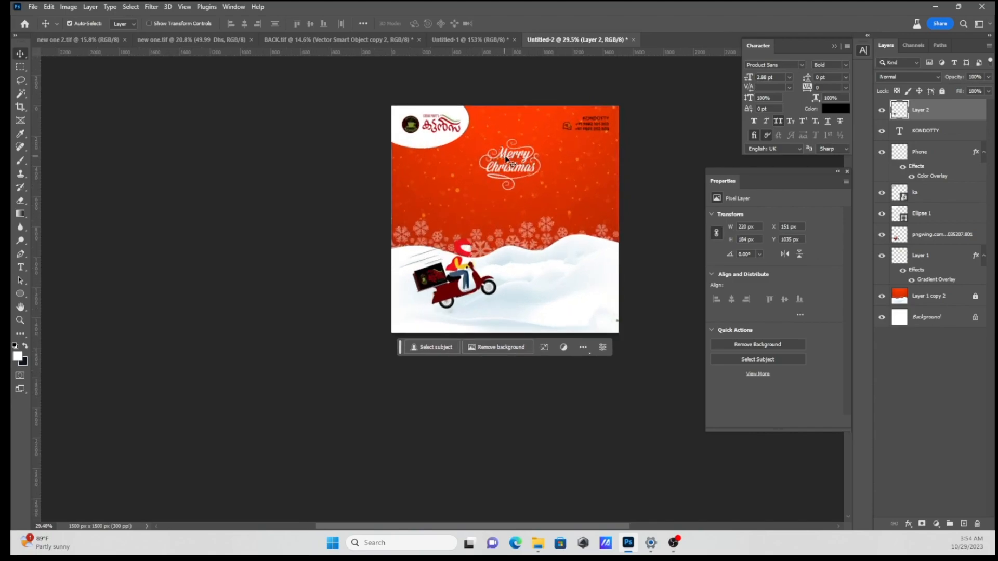
left_click_drag(506, 155, 508, 155)
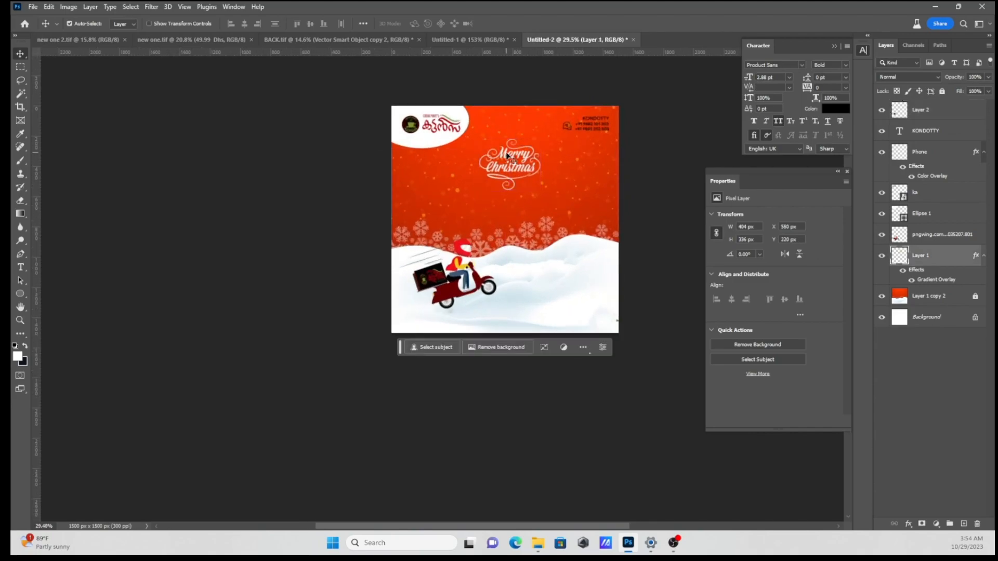
scroll(512, 155, "down", 1)
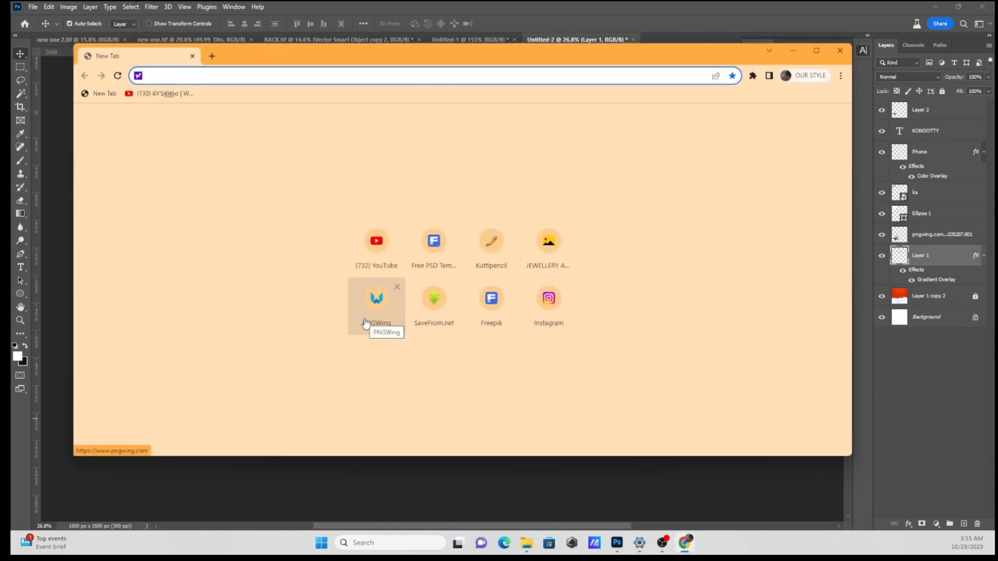
Step: Switch to the browser, open PNGWing and search it for "xmas"
left_click(365, 323)
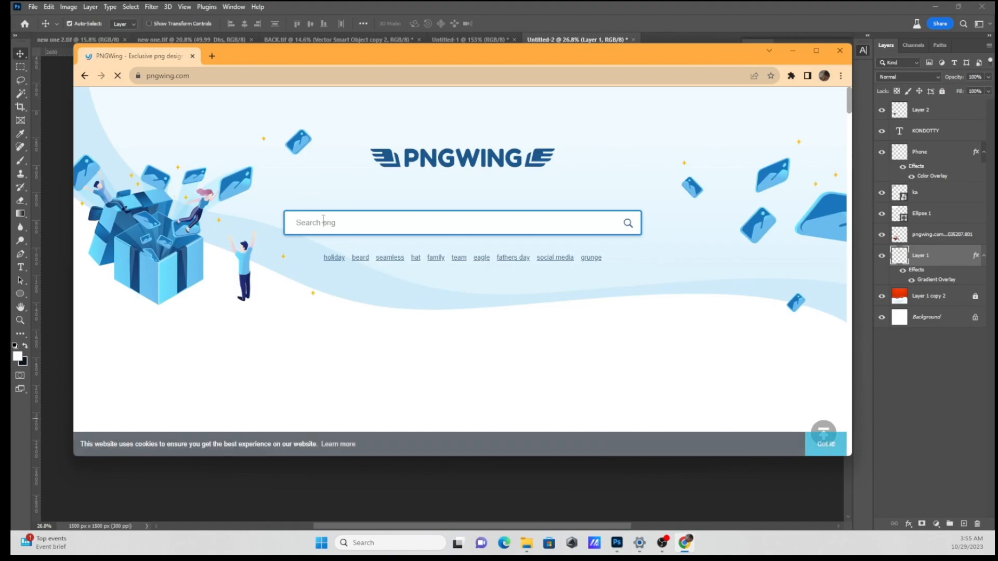
left_click(323, 221)
type("s")
key("BackSpace")
type("xma")
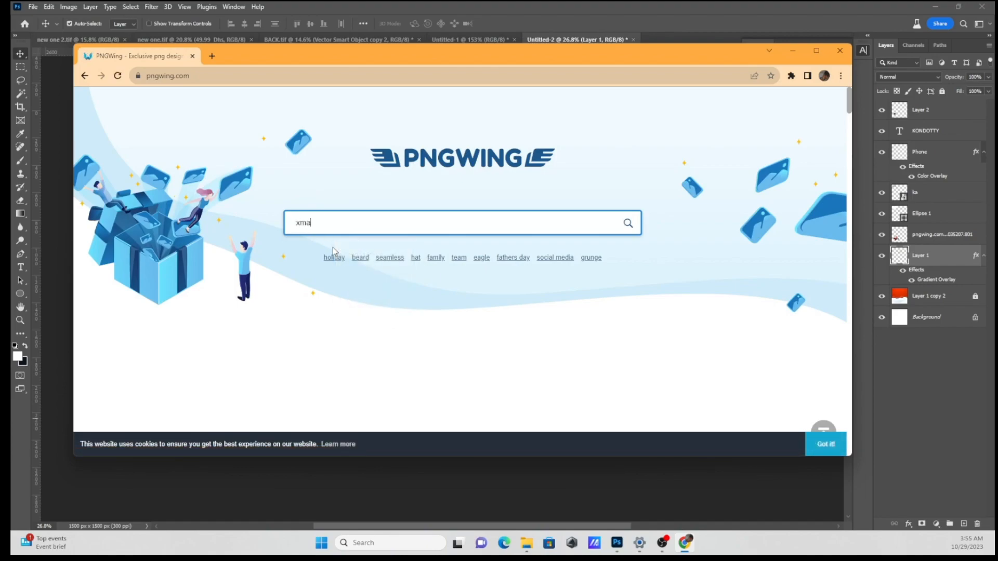
key("Return")
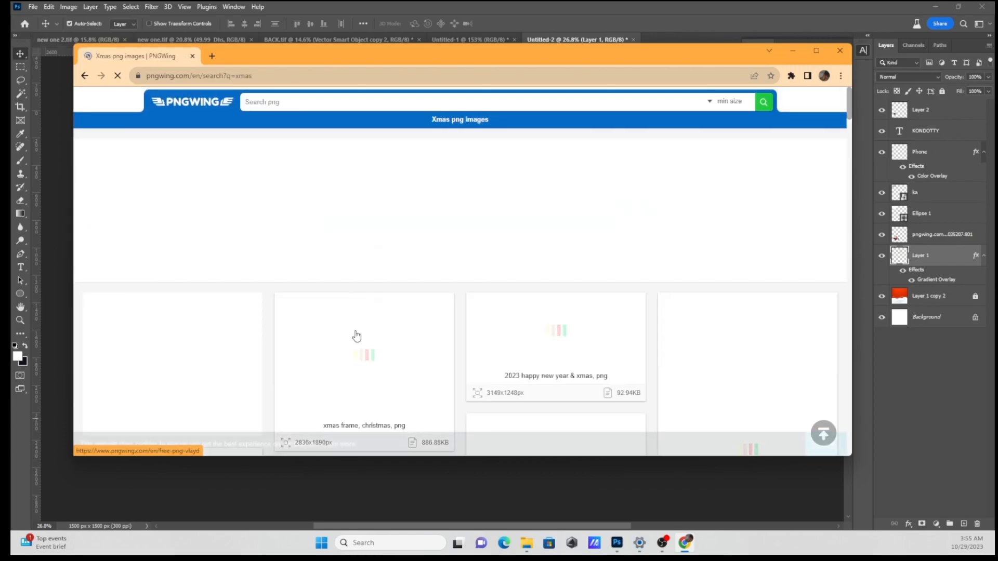
Step: Browse the xmas results for Santa artwork and open the "Santa Claus Santa suit Hat" image page
scroll(358, 336, "down", 5)
scroll(358, 335, "down", 8)
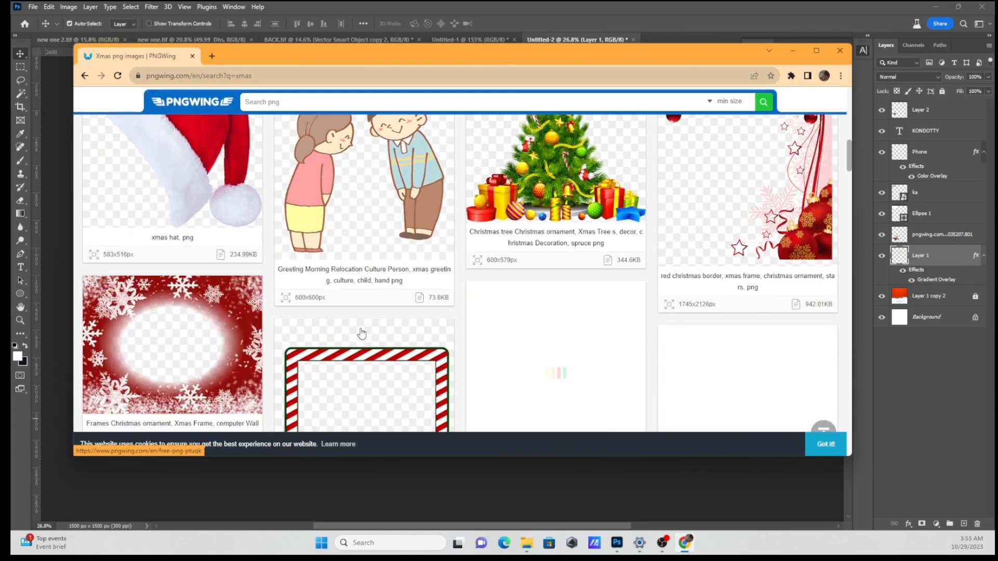
scroll(362, 333, "down", 10)
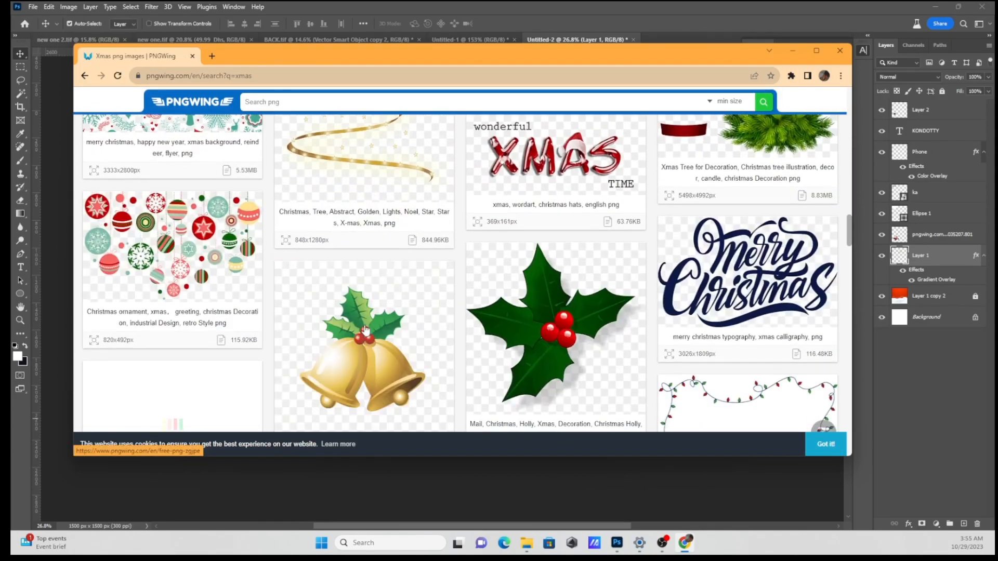
scroll(366, 328, "up", 15)
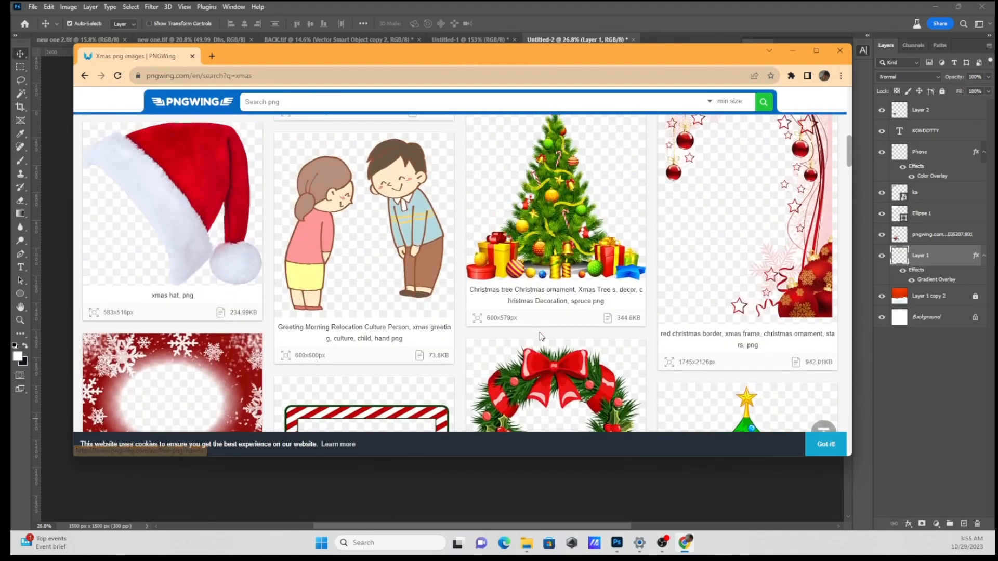
scroll(676, 267, "up", 2)
left_click(644, 260)
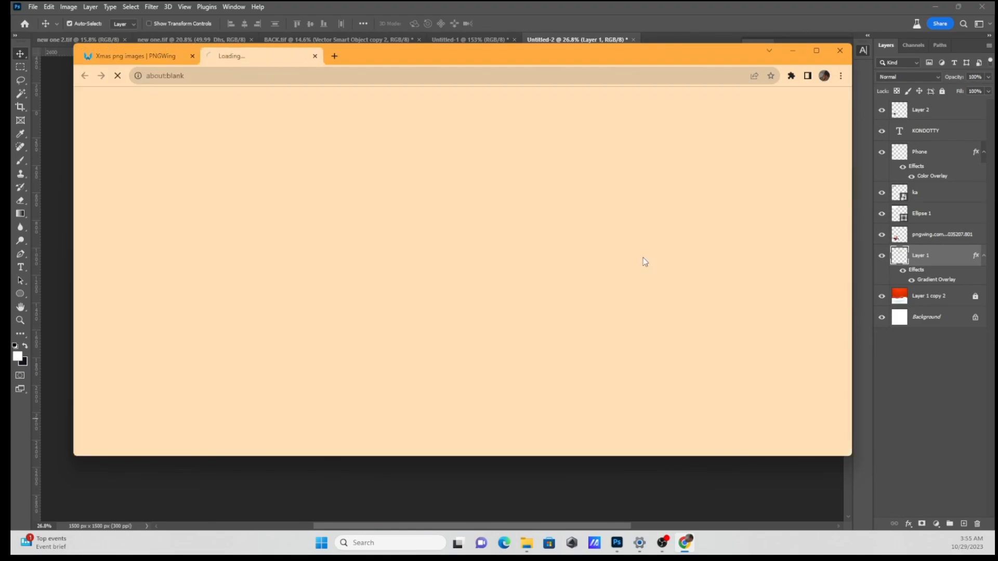
Step: Find the Santa Claus Christmas Gift image with raised hands among the related artwork and download its PNG
scroll(535, 317, "down", 10)
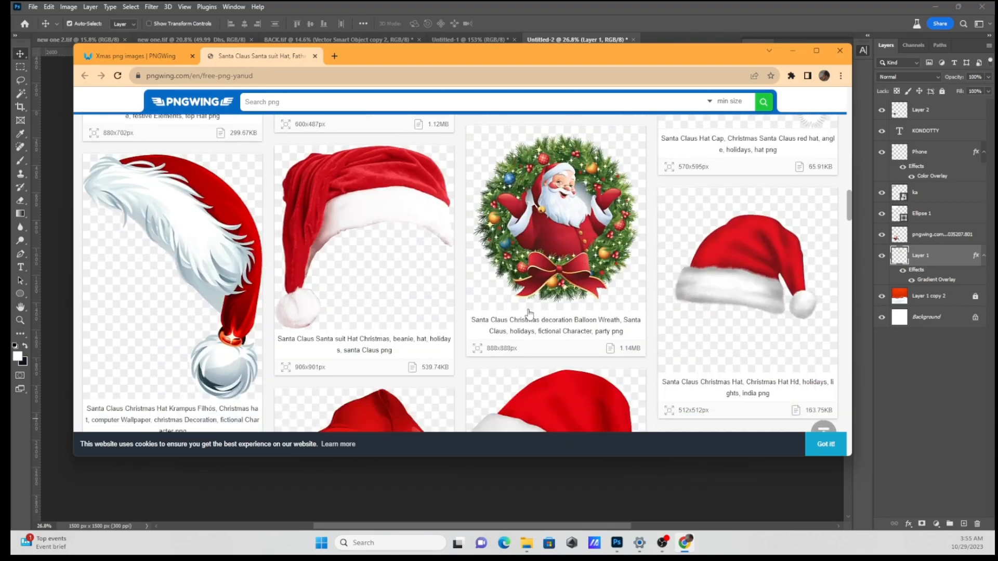
scroll(529, 314, "up", 4)
scroll(590, 267, "down", 3)
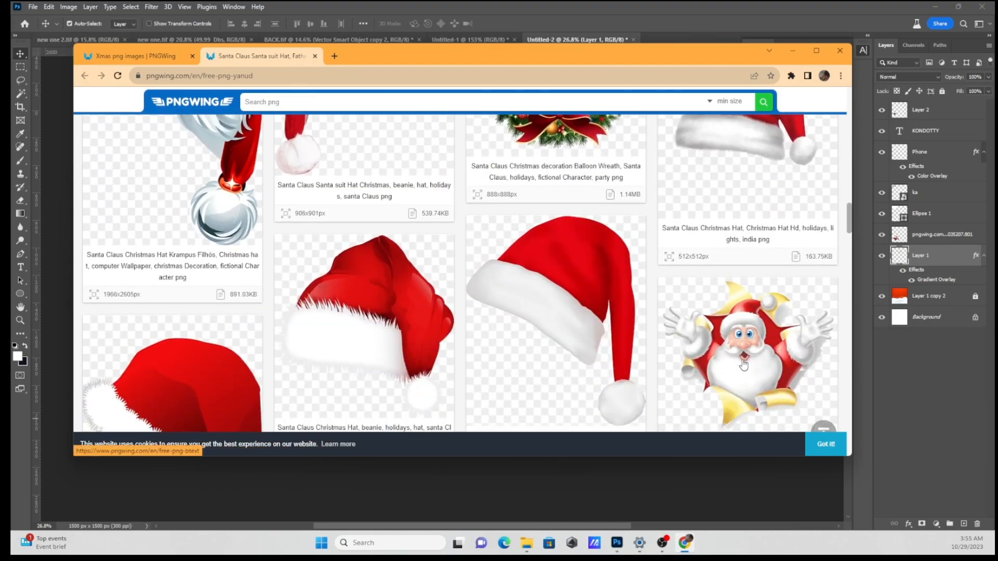
left_click(768, 369)
scroll(419, 285, "down", 9)
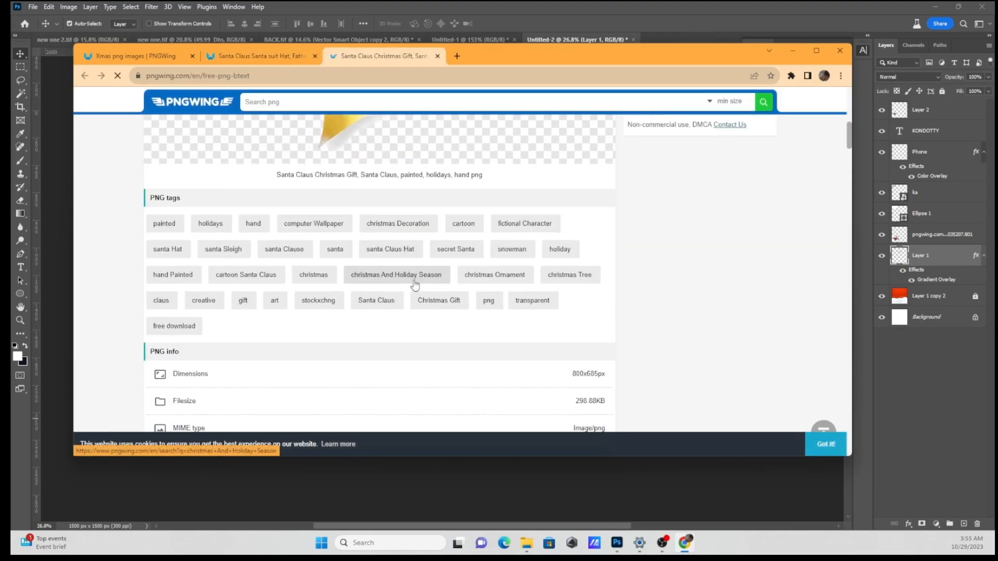
left_click(408, 315)
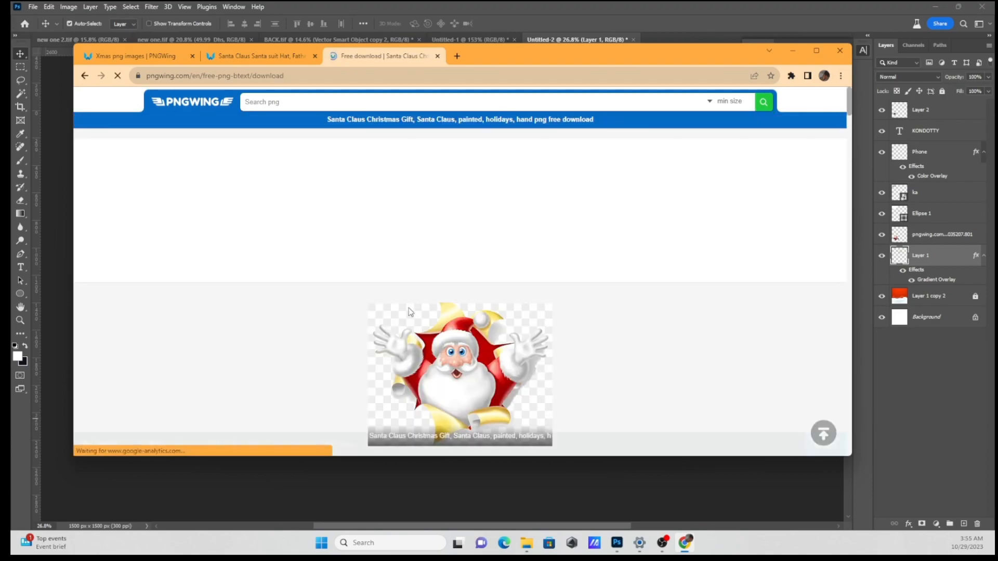
Step: Back in Photoshop, place the downloaded Santa PNG as an embedded object, about 522 × 443 px at X 874, Y 566 px
left_click(616, 543)
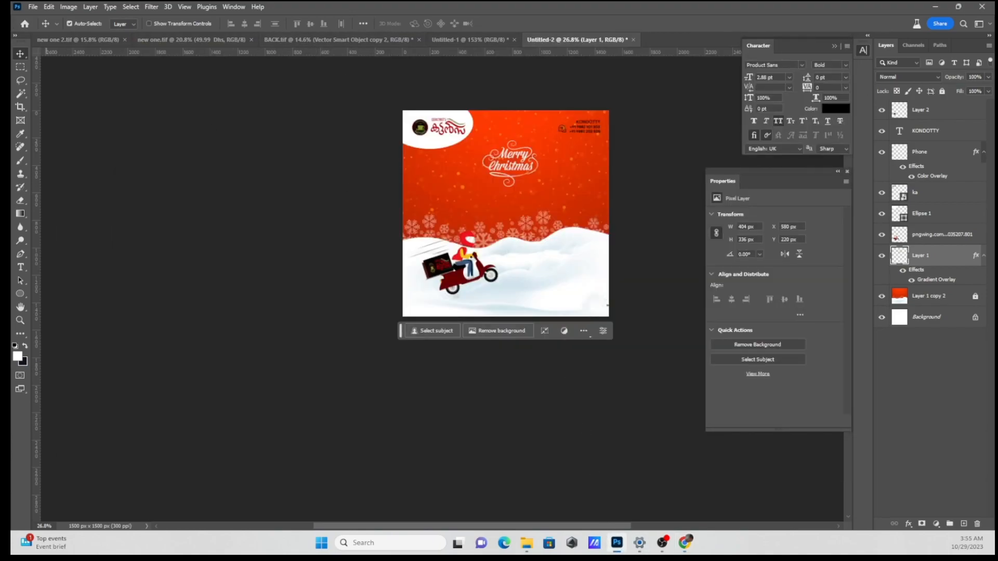
left_click(32, 8)
left_click(98, 228)
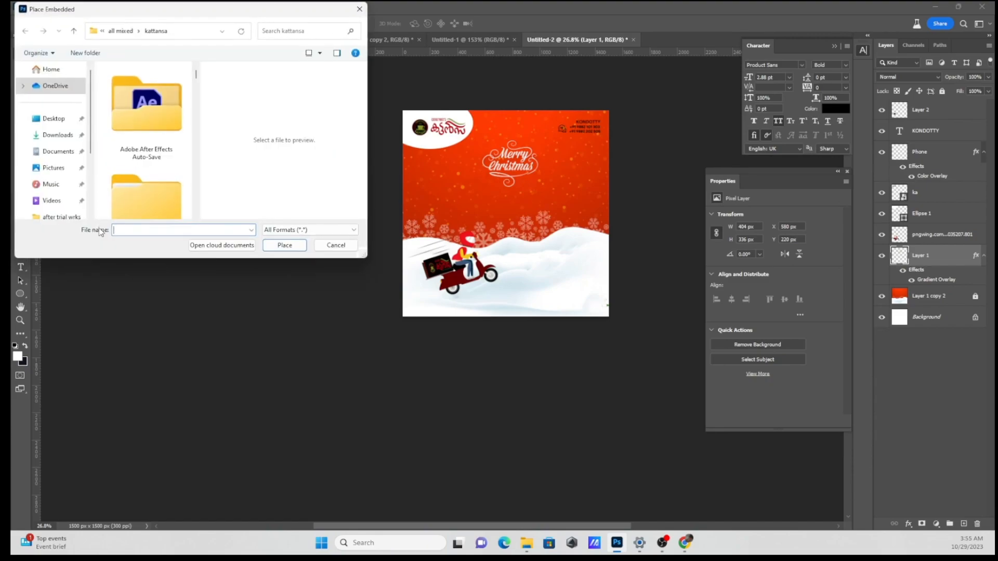
left_click(63, 136)
left_click(134, 101)
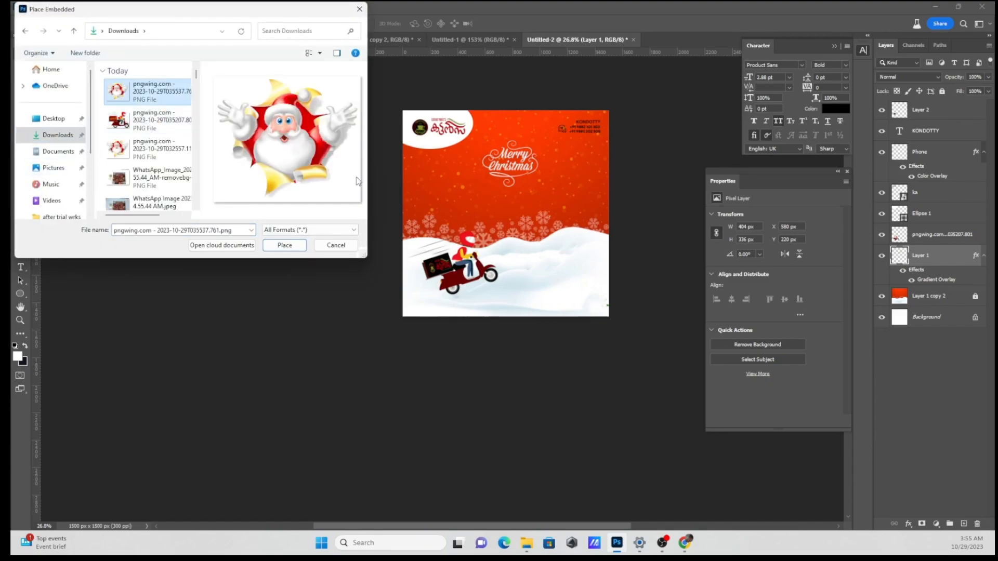
left_click(285, 246)
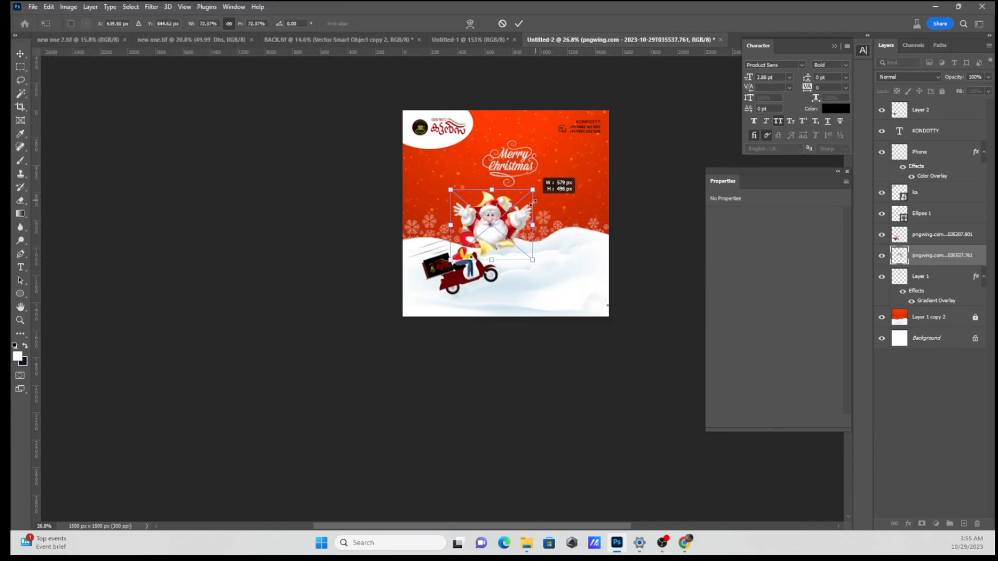
left_click_drag(507, 233, 577, 223)
left_click(521, 23)
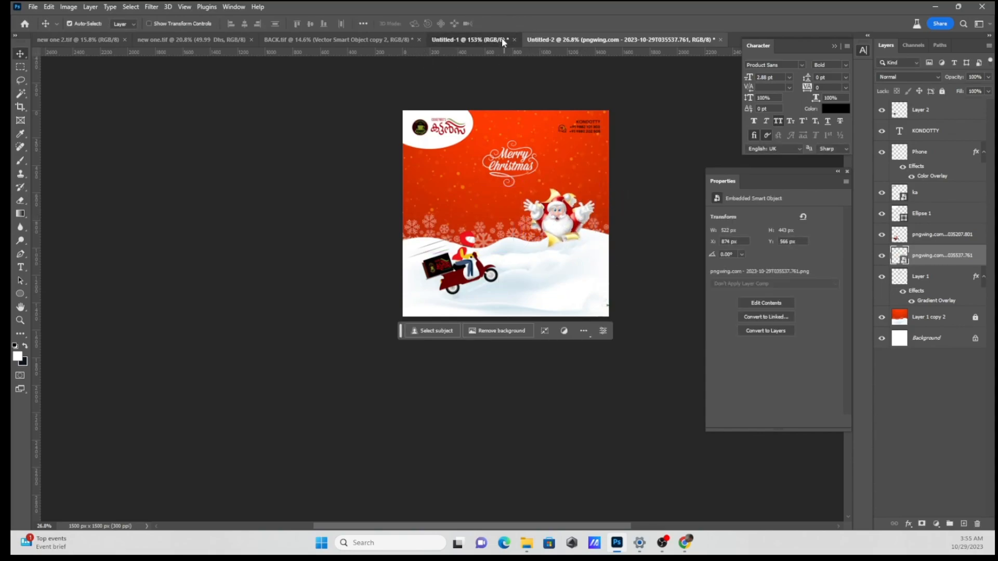
Step: Examine the finished reference poster in Untitled-1, comparing its Santa, food platter and tagline layout with the new poster
left_click(501, 39)
scroll(453, 172, "down", 3)
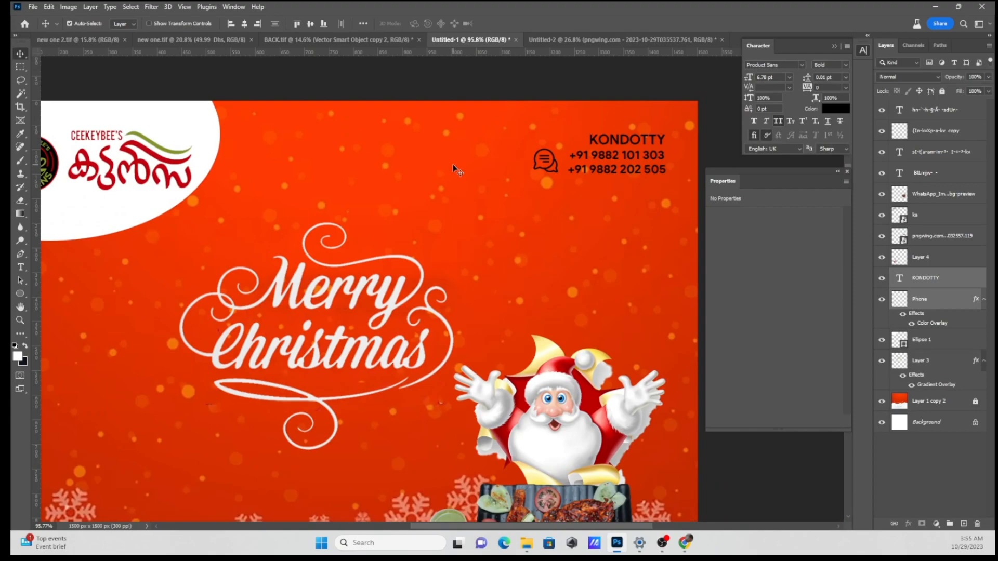
scroll(453, 166, "down", 2)
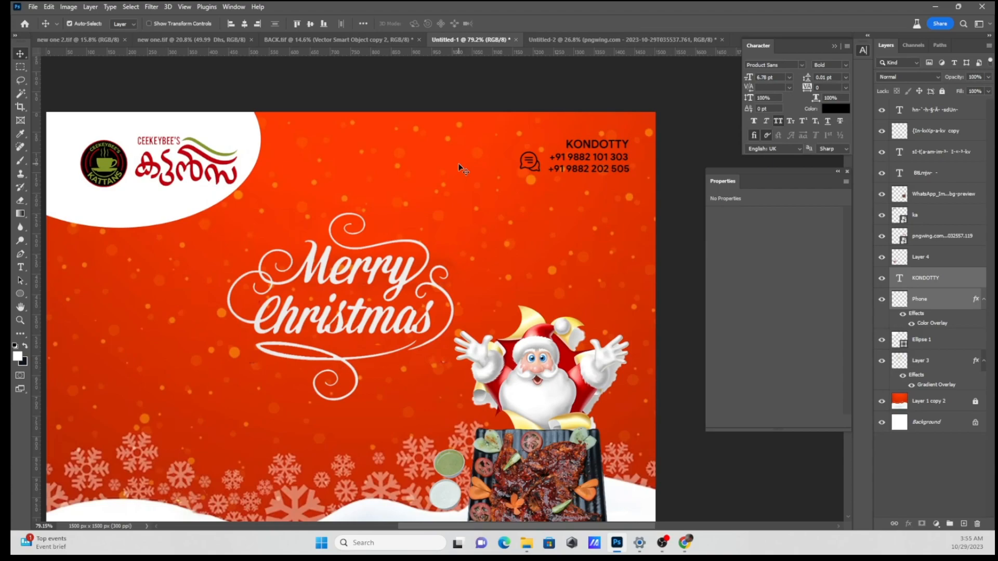
scroll(461, 169, "down", 2)
scroll(460, 168, "down", 2)
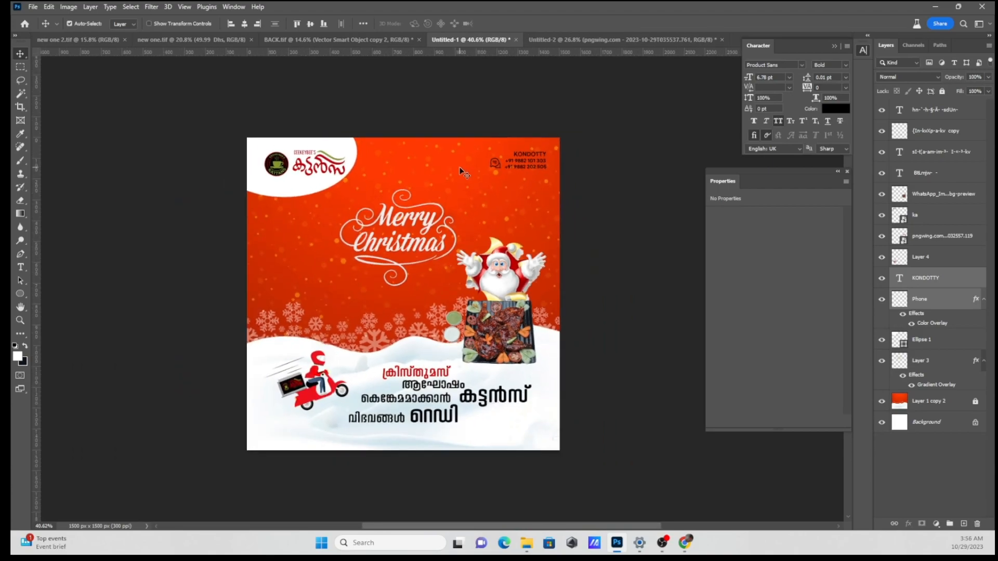
scroll(464, 193, "up", 1)
scroll(510, 310, "down", 2)
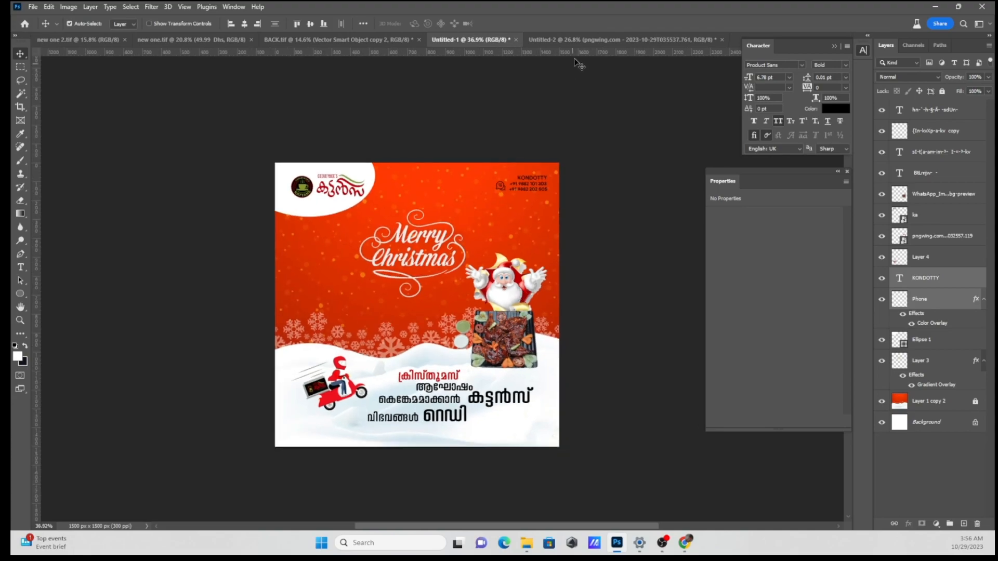
left_click(572, 39)
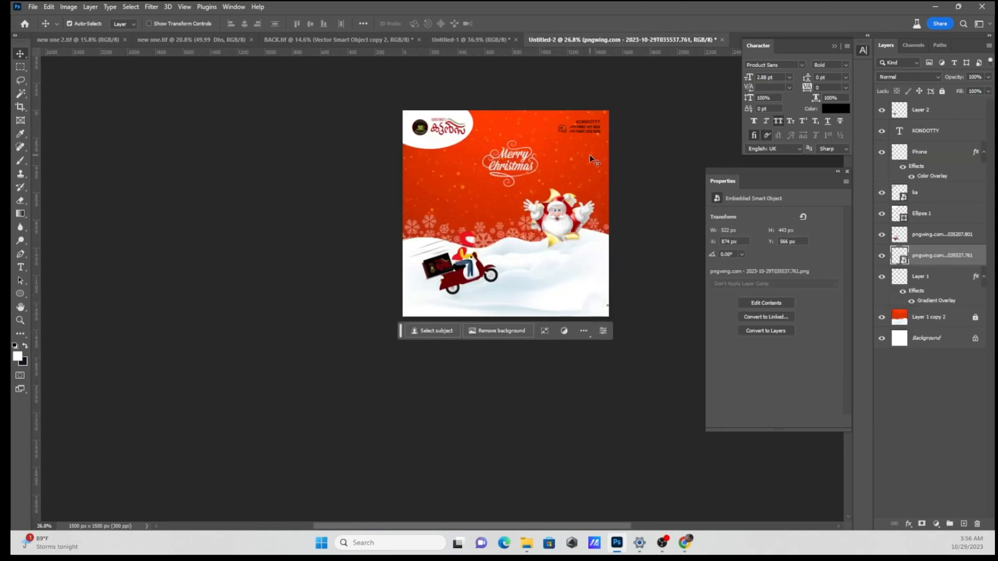
Step: Copy the grilled food platter from Untitled-1 into the poster, placing it below Santa and nudging Santa slightly up and to the right
left_click(441, 39)
left_click_drag(508, 304, 573, 257)
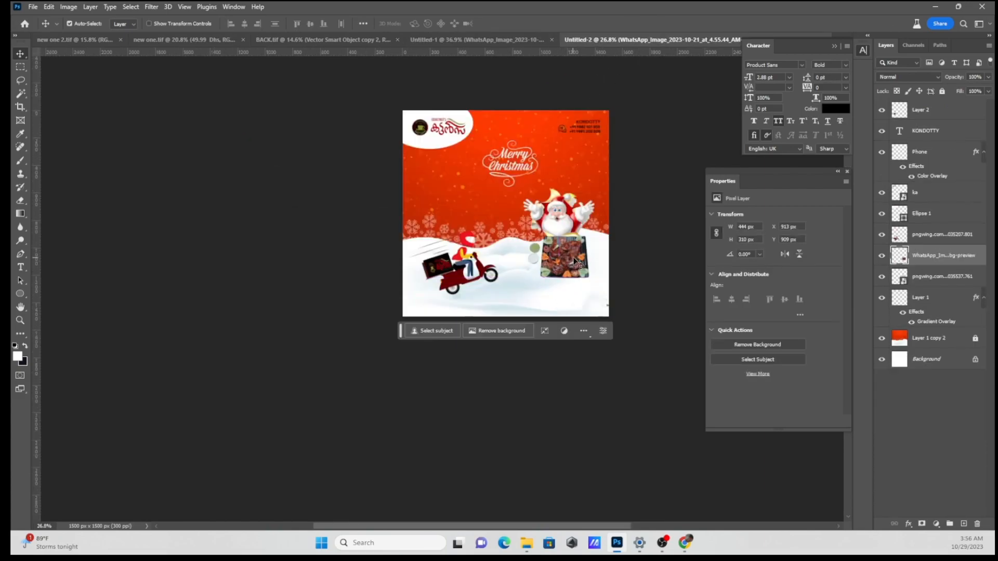
scroll(574, 257, "up", 5)
left_click_drag(575, 206, 581, 202)
left_click_drag(573, 244, 565, 237)
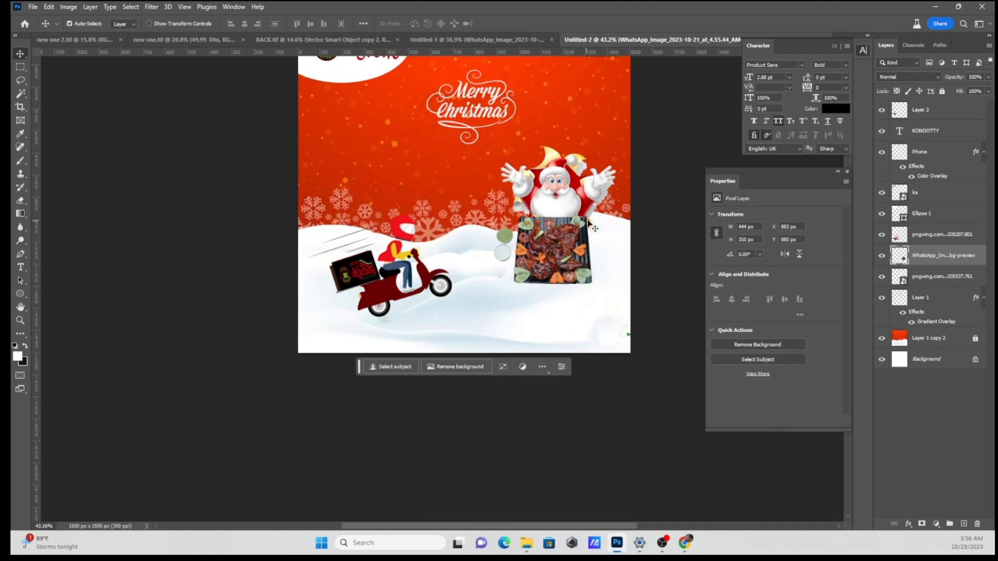
left_click_drag(561, 242, 561, 250)
Step: Shift the food platter slightly right under Santa to about X 907, Y 875 px, checking the overall composition
scroll(566, 244, "down", 3)
scroll(569, 252, "up", 3)
scroll(569, 252, "up", 2)
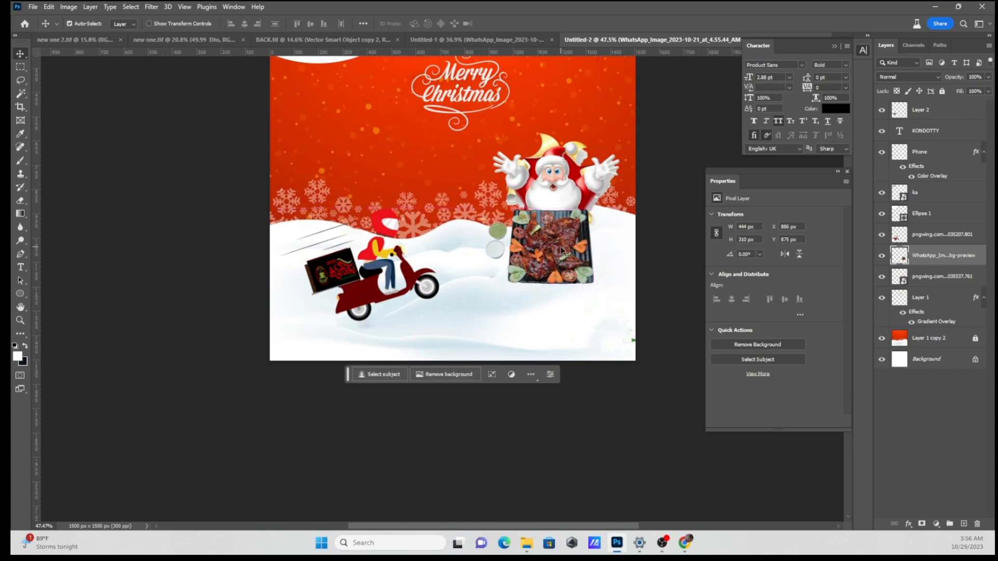
scroll(563, 251, "down", 2)
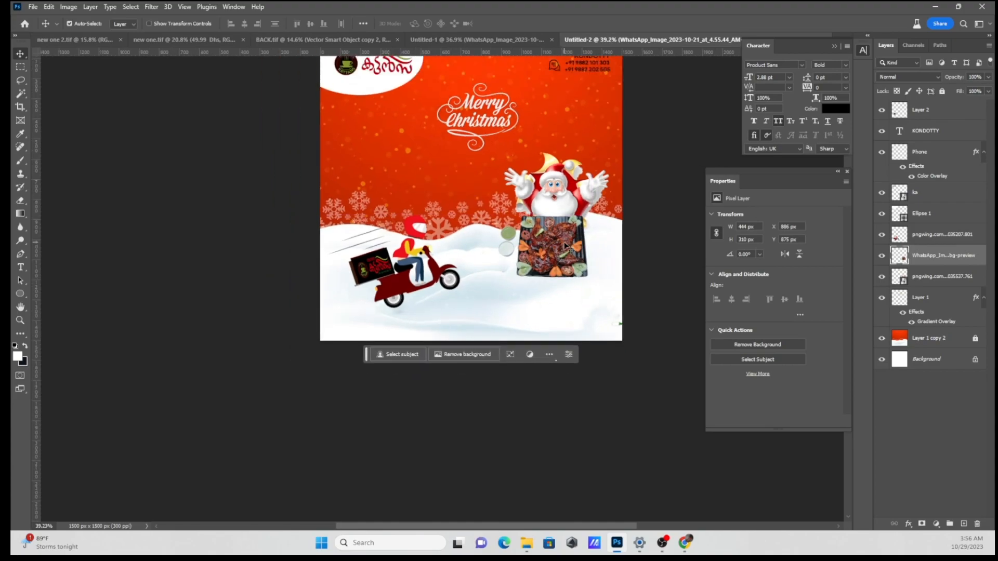
scroll(582, 237, "down", 2)
left_click_drag(576, 238, 580, 239)
scroll(574, 228, "up", 2)
scroll(567, 213, "down", 2)
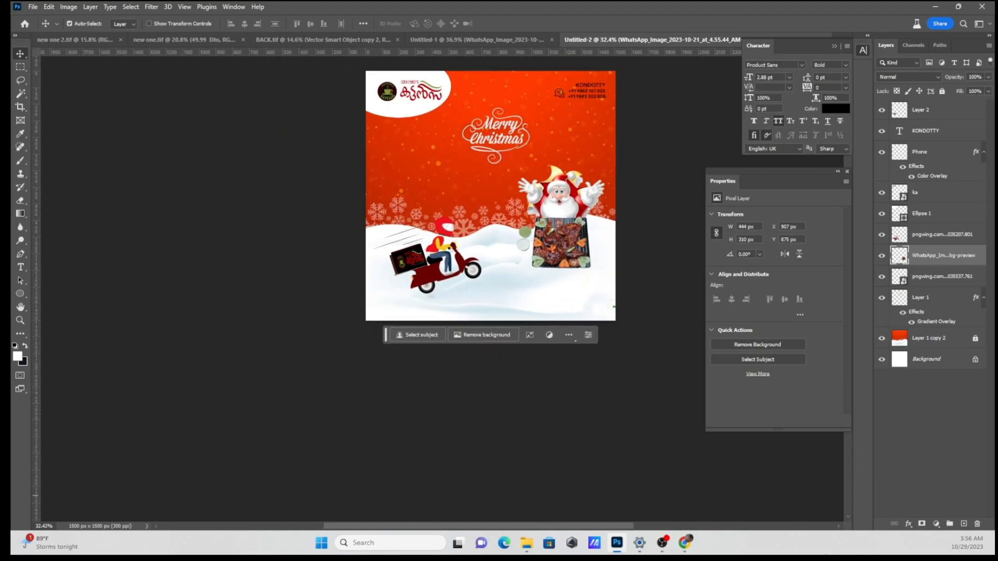
Step: In Kuttipencil in the browser, enter "ക്രിസ്തുമസ് ആഘോഷം കെങ്കേമമാക്കാൻ കട്ടൻസ് വിഭവങ്ങൾ റെഡി" on two lines, convert it to FML Series and copy it
left_click(685, 543)
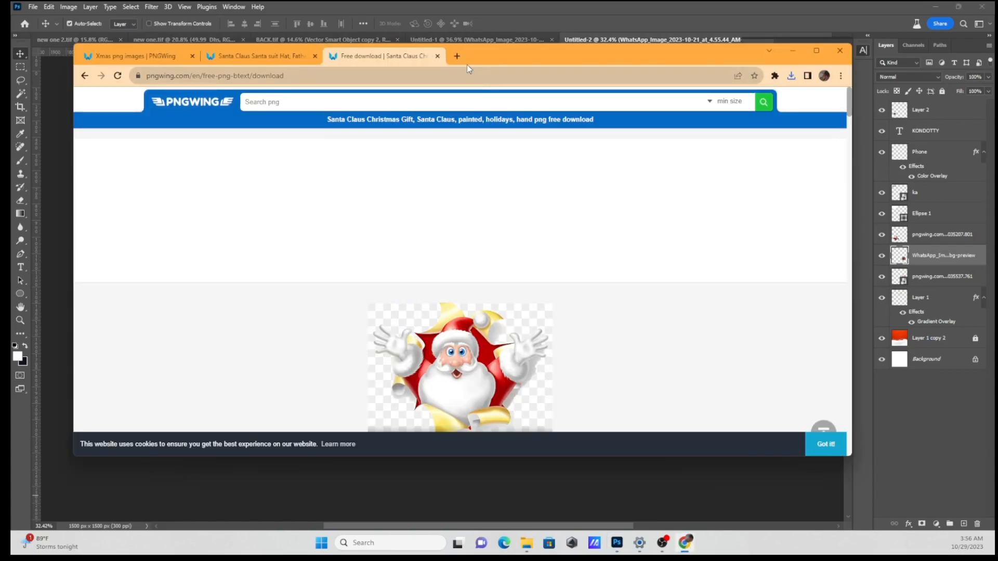
left_click(456, 55)
left_click(491, 254)
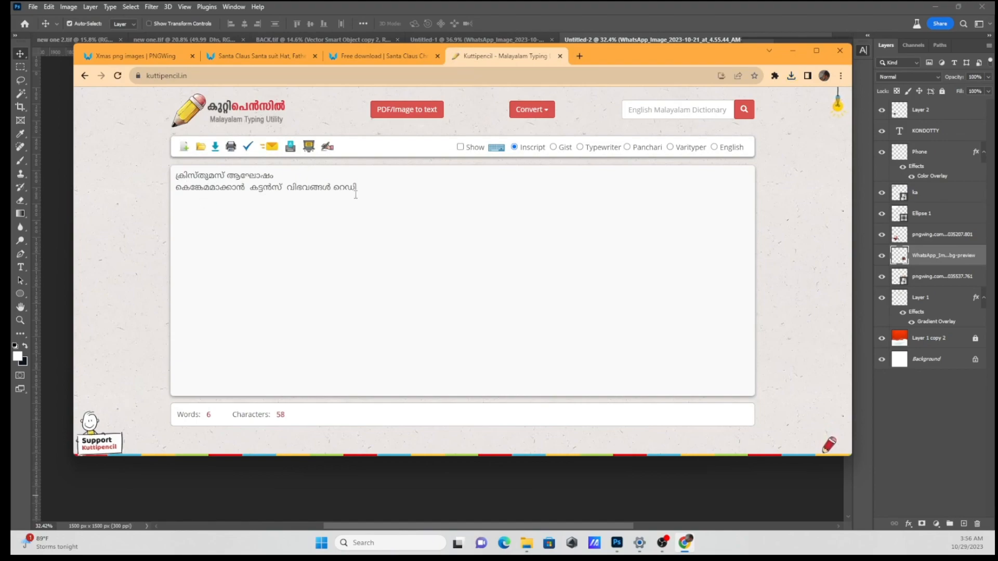
left_click(524, 115)
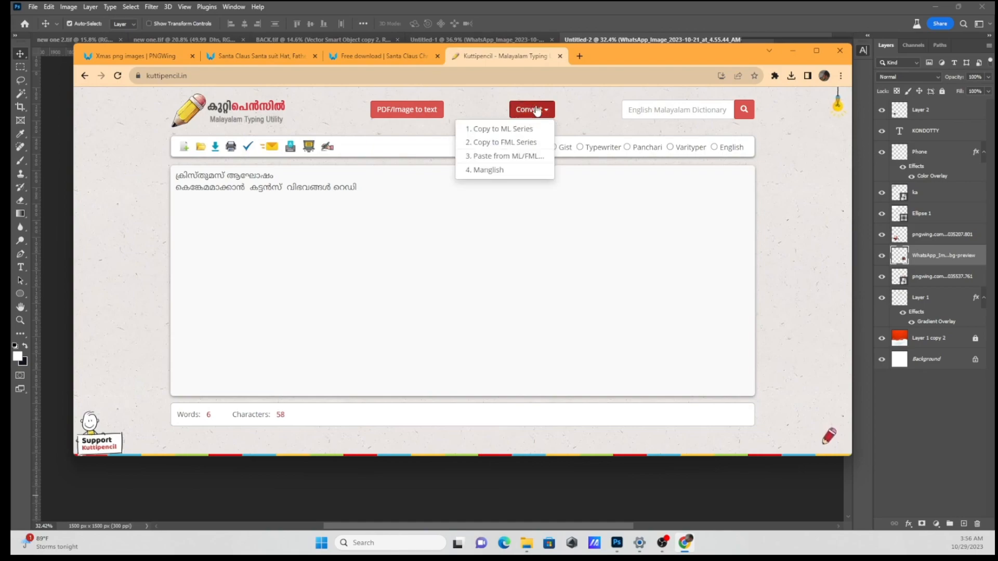
left_click(507, 143)
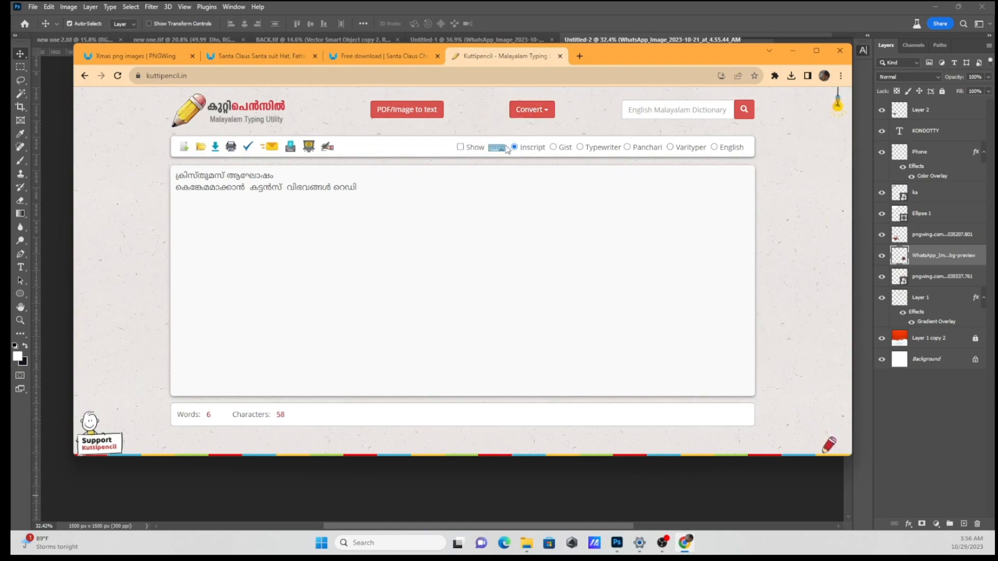
left_click(626, 319)
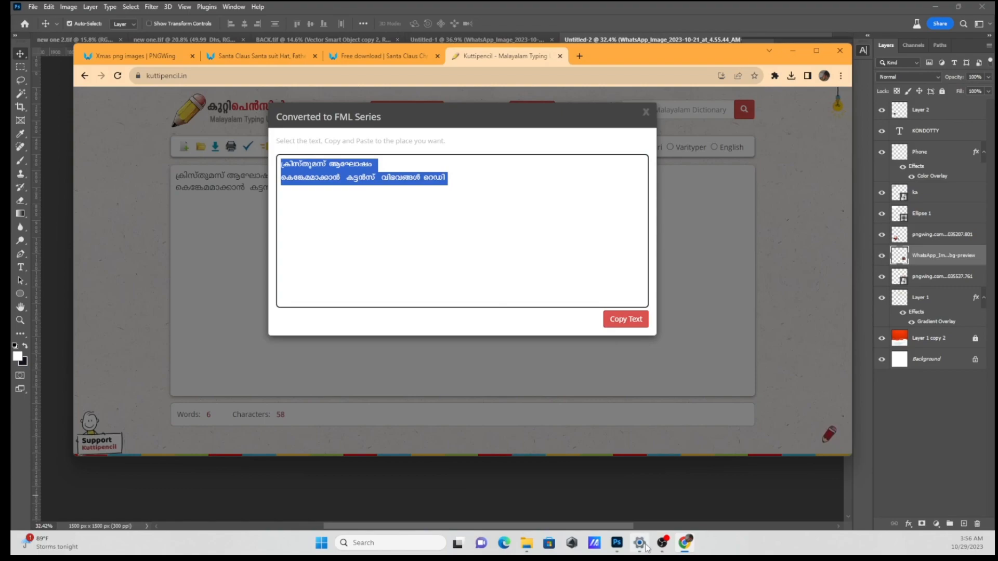
Step: Return to the Photoshop poster and paste the converted tagline as a new text layer on the snow below the scooter
left_click(618, 544)
left_click(487, 291)
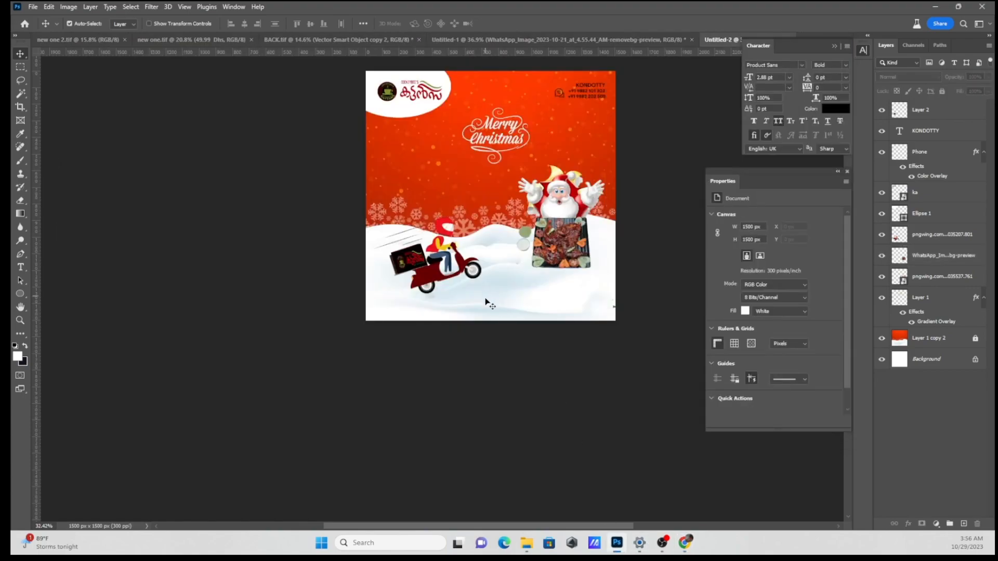
key("t")
left_click(484, 303)
key("ctrl+v")
scroll(492, 299, "up", 5)
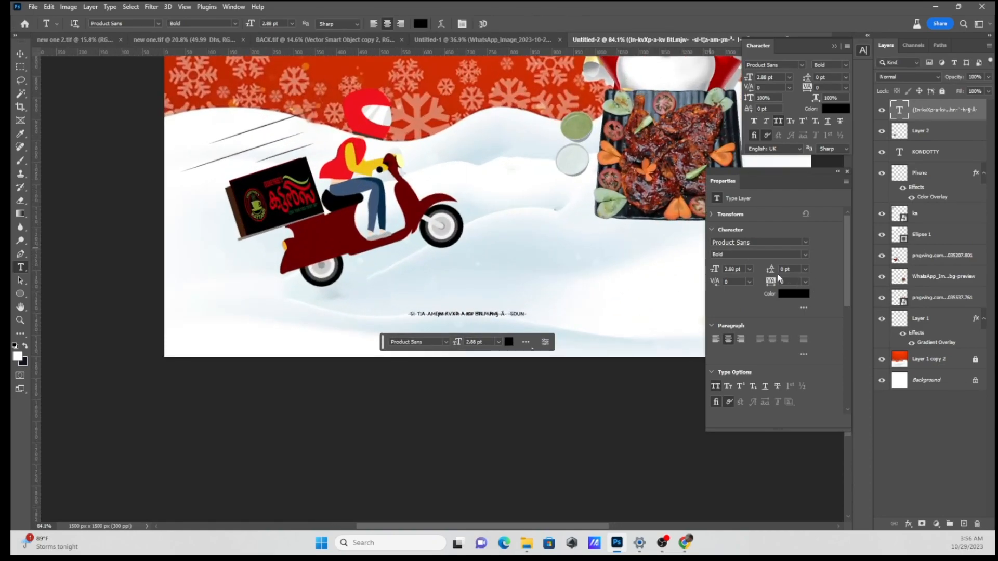
Step: Set the tagline's leading to 14 pt to separate its two lines
left_click(483, 209)
type("2")
left_click_drag(768, 272, 773, 261)
Step: Change the tagline's font to Apple cards Anugraha and finish the text editing
left_click(804, 242)
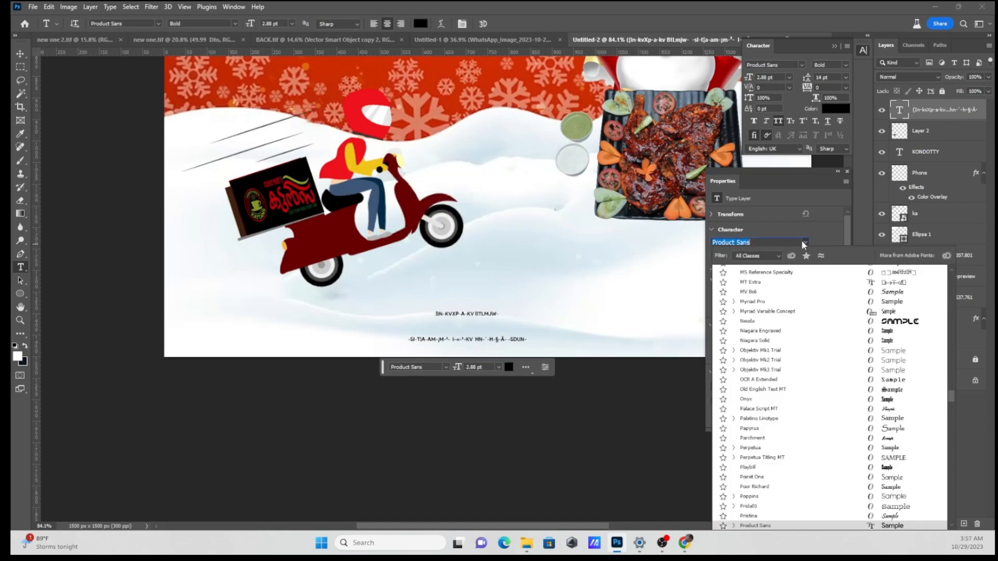
scroll(887, 357, "up", 2)
scroll(889, 330, "up", 2)
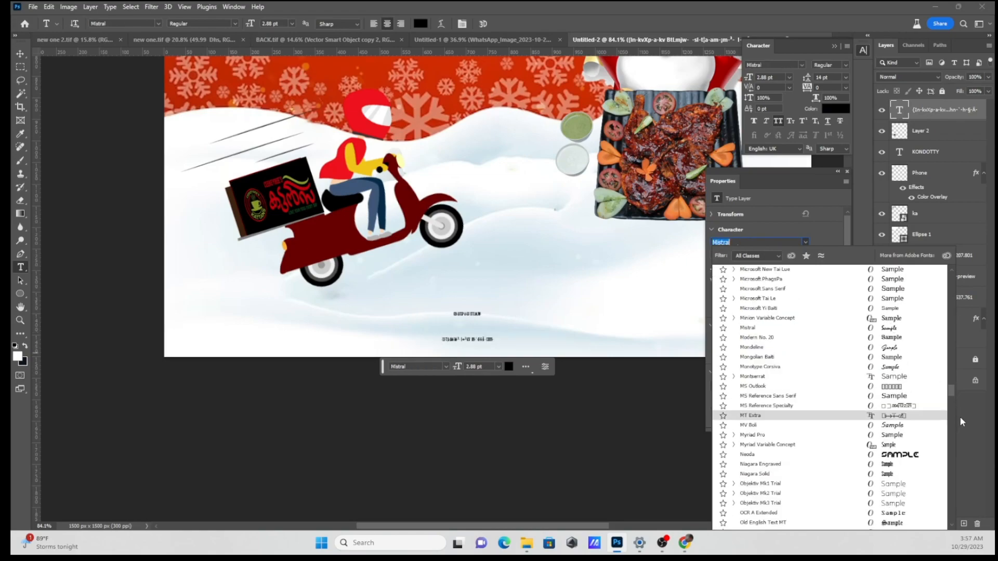
left_click_drag(950, 394, 930, 266)
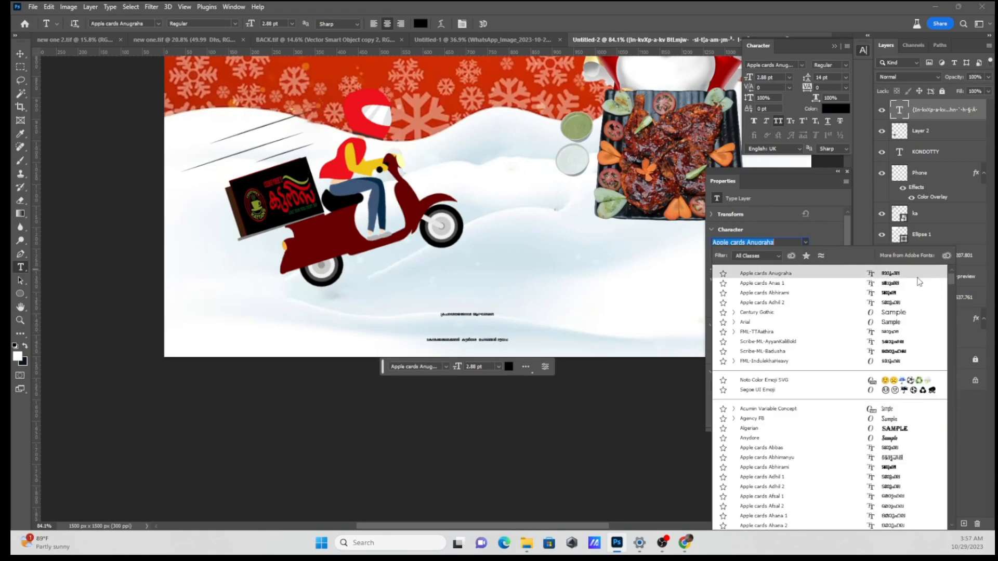
left_click(917, 274)
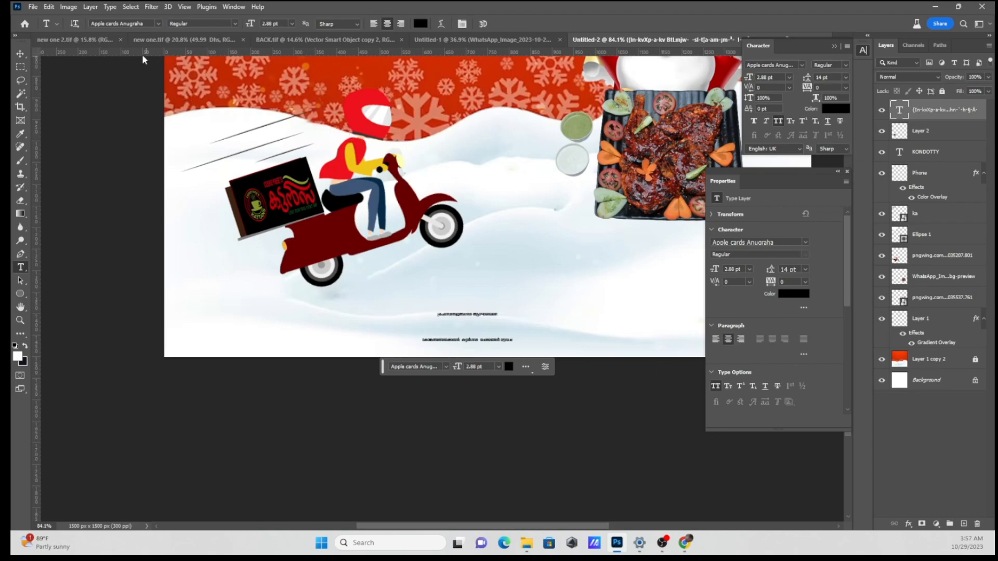
left_click(20, 54)
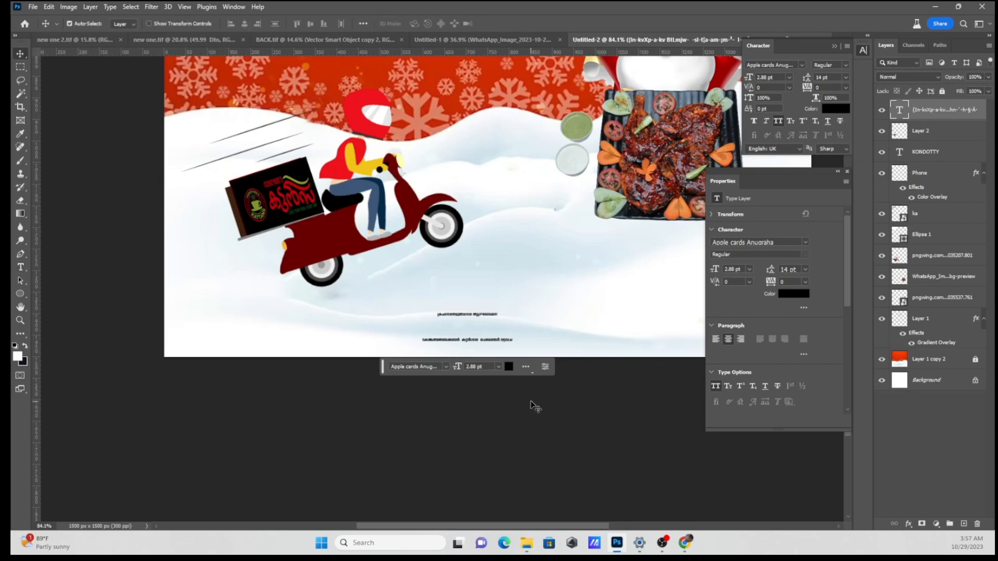
Step: Delete the pasted tagline and copy the four styled tagline layers from Untitled-1 onto the snow of the Untitled-2 poster
key("Delete")
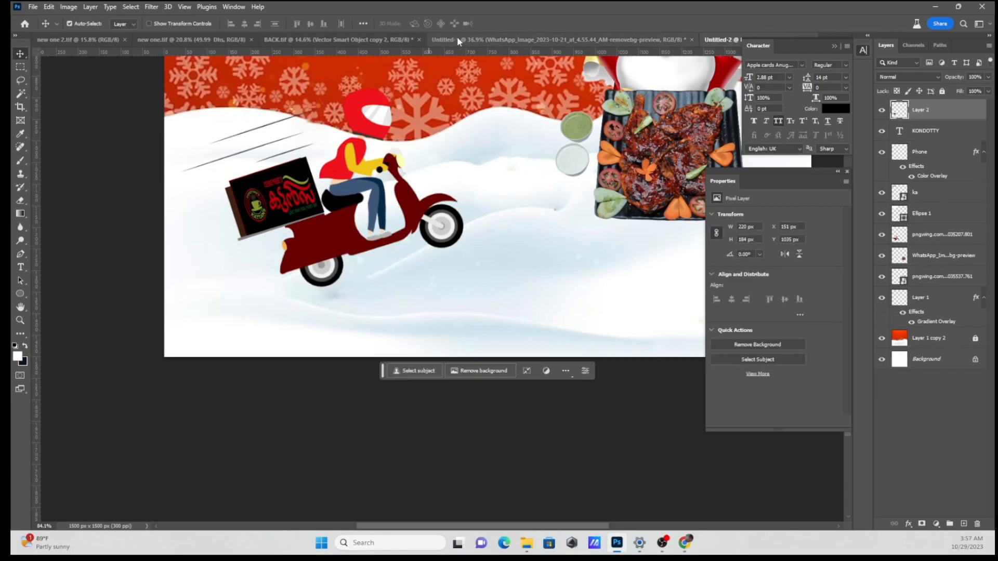
left_click(457, 40)
left_click_drag(400, 422, 588, 42)
left_click_drag(557, 418, 574, 450)
Step: Scale the four tagline layers down together to about 84% so they fit on the snow beside the scooter
scroll(556, 423, "down", 6)
key("ctrl+t")
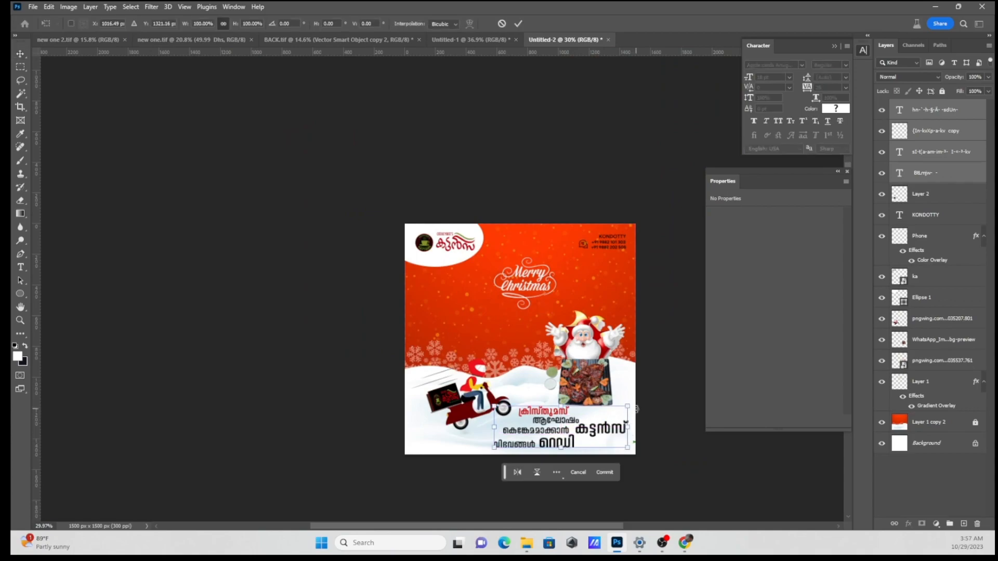
left_click_drag(628, 404, 584, 430)
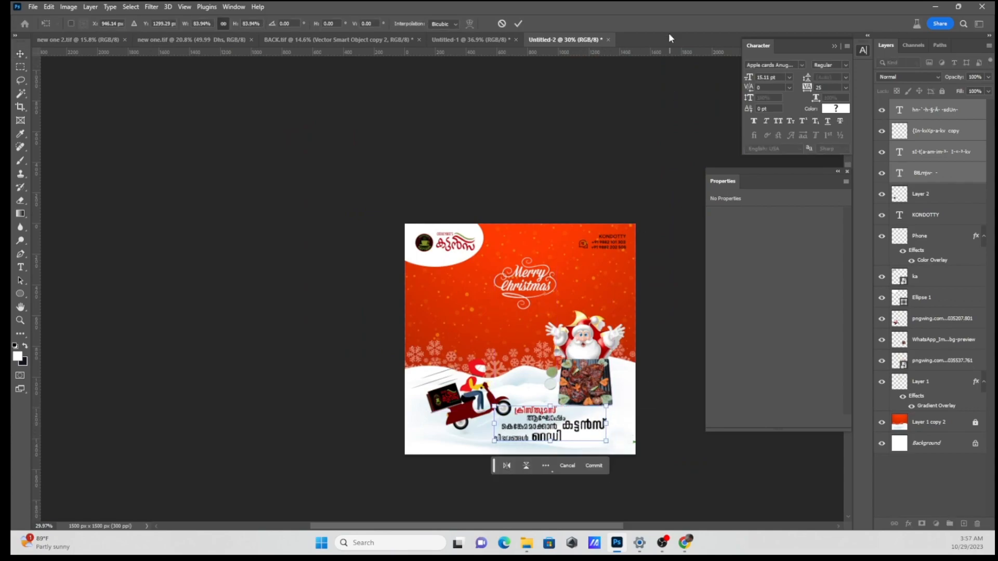
left_click(518, 24)
scroll(614, 294, "down", 1)
scroll(627, 423, "up", 3)
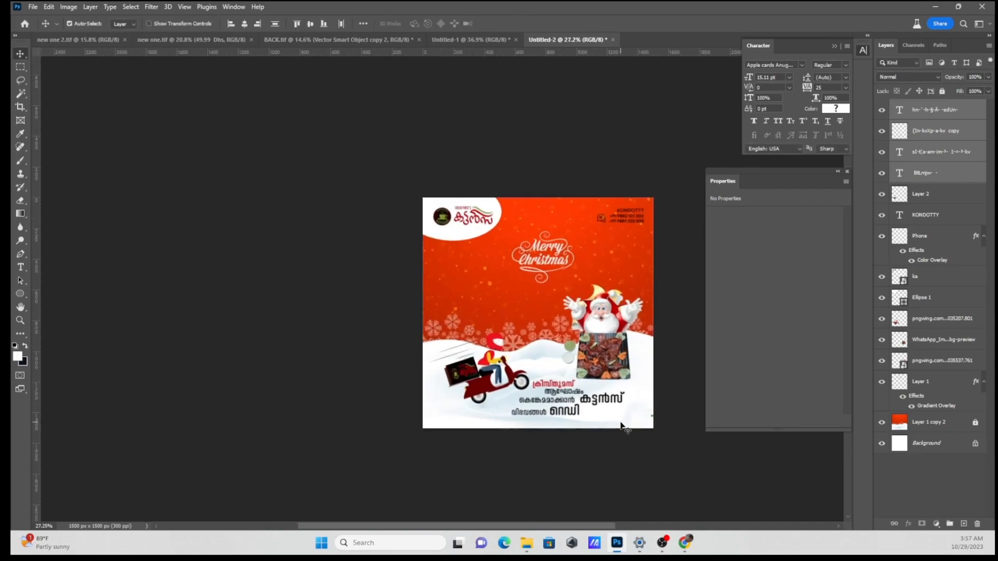
scroll(535, 424, "down", 2)
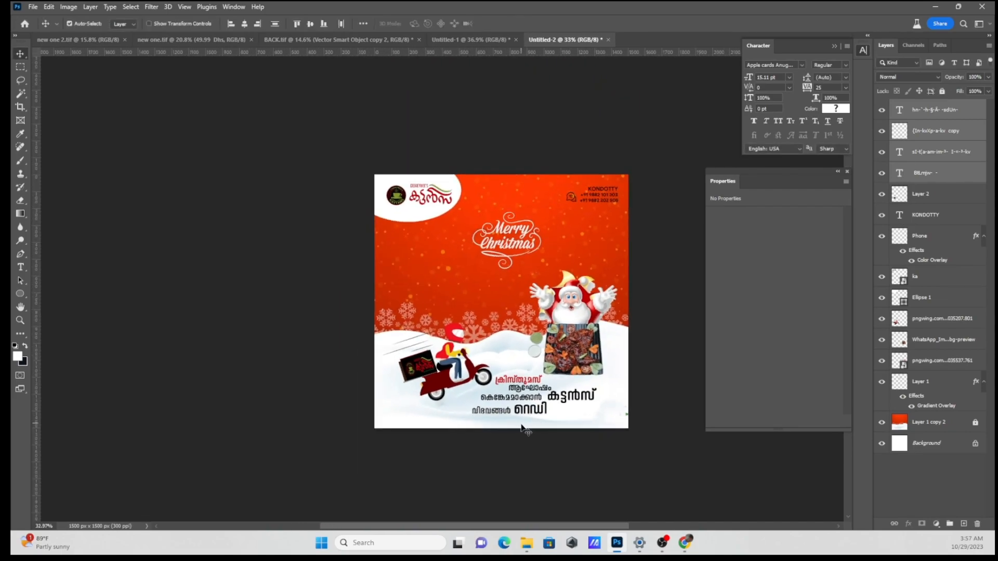
Step: Compare the poster with Untitled-1, then shift the Merry Christmas lettering slightly on the red background of Untitled-2
left_click(482, 37)
left_click(541, 39)
scroll(563, 308, "down", 2)
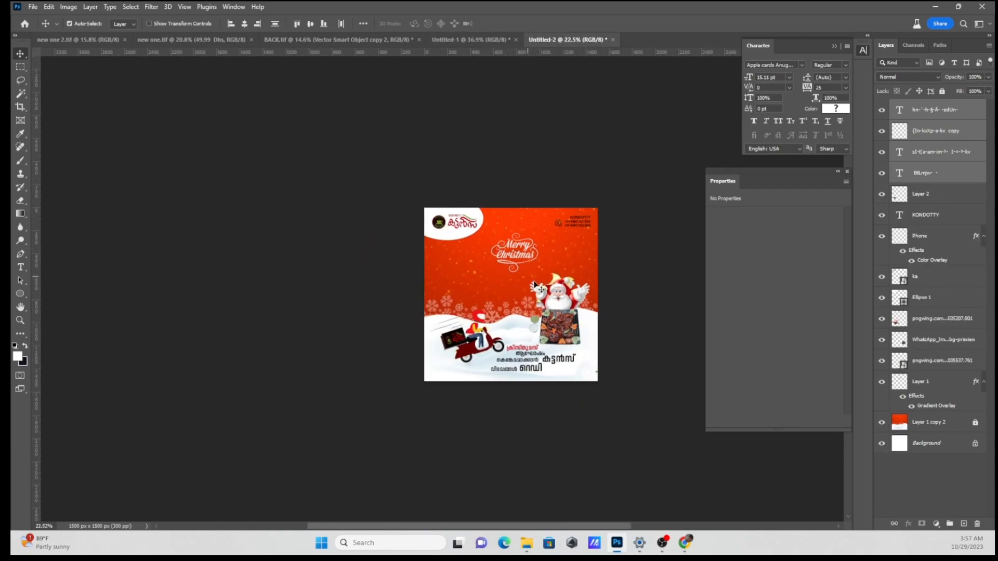
scroll(563, 308, "up", 3)
left_click(512, 225)
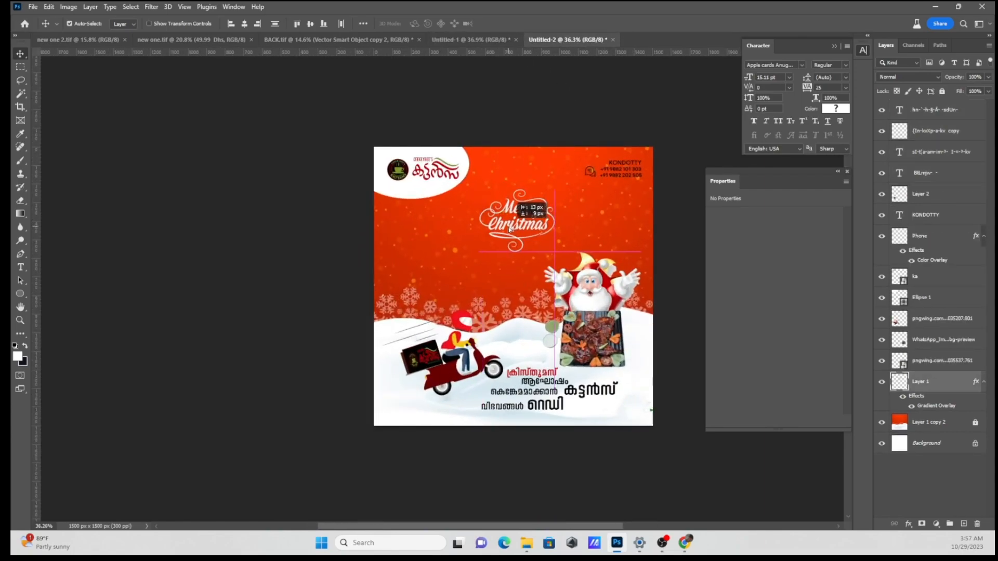
scroll(503, 225, "down", 2)
scroll(654, 354, "up", 2)
scroll(653, 348, "down", 1)
scroll(654, 349, "down", 1)
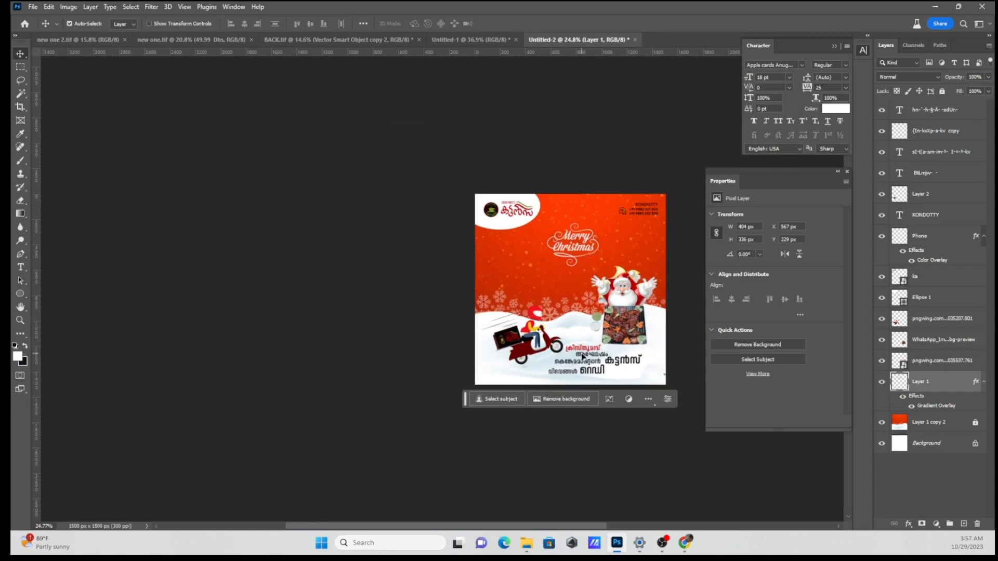
scroll(656, 371, "up", 2)
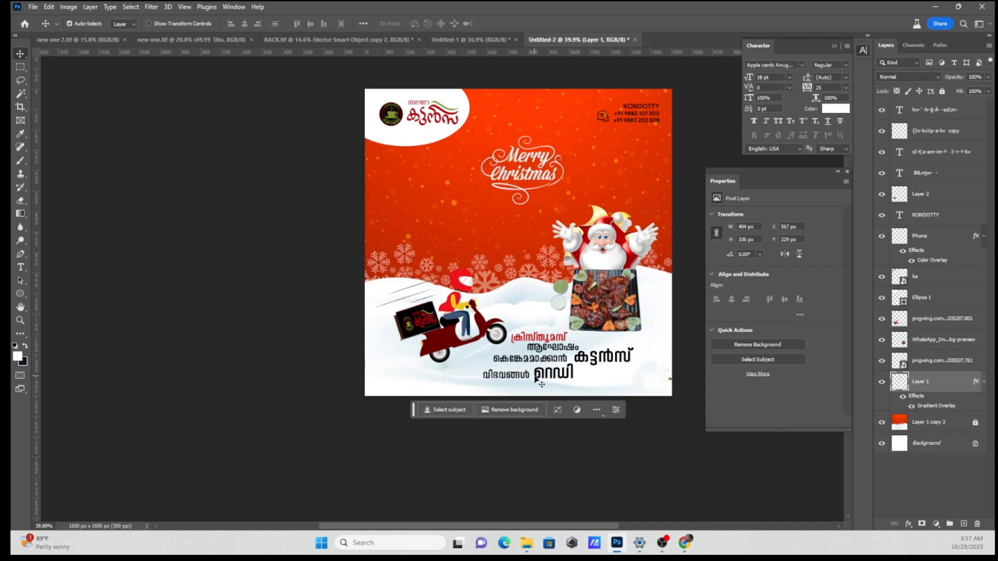
scroll(535, 380, "down", 1)
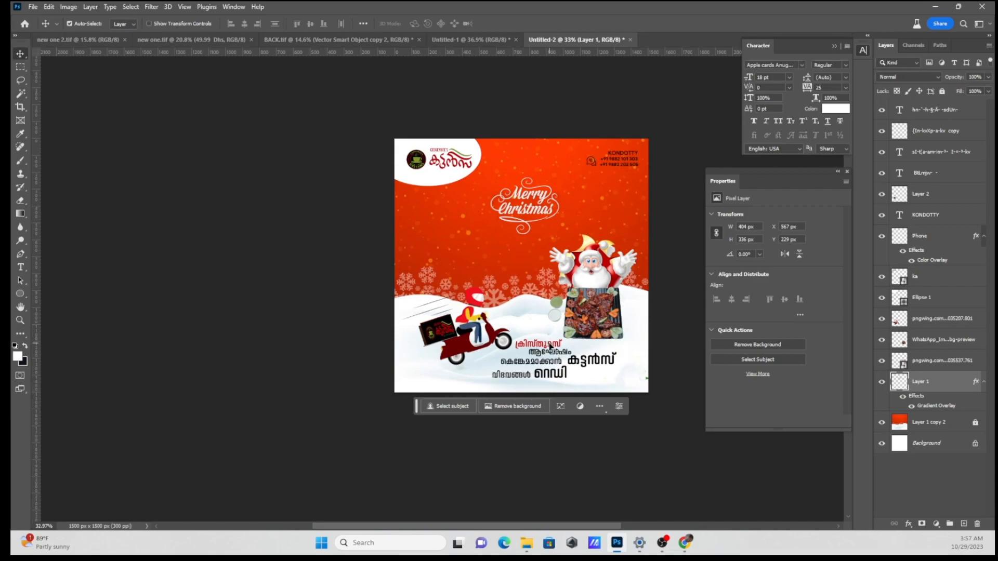
scroll(546, 332, "down", 2)
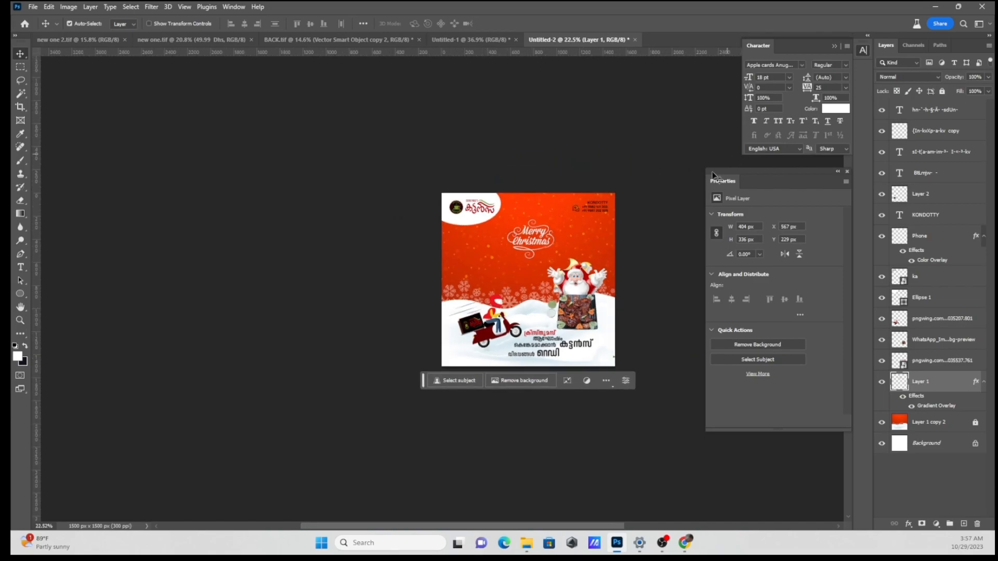
Step: Export the Untitled-1 poster as a JPG at quality 7 and save it in Downloads as xmaS
left_click(494, 42)
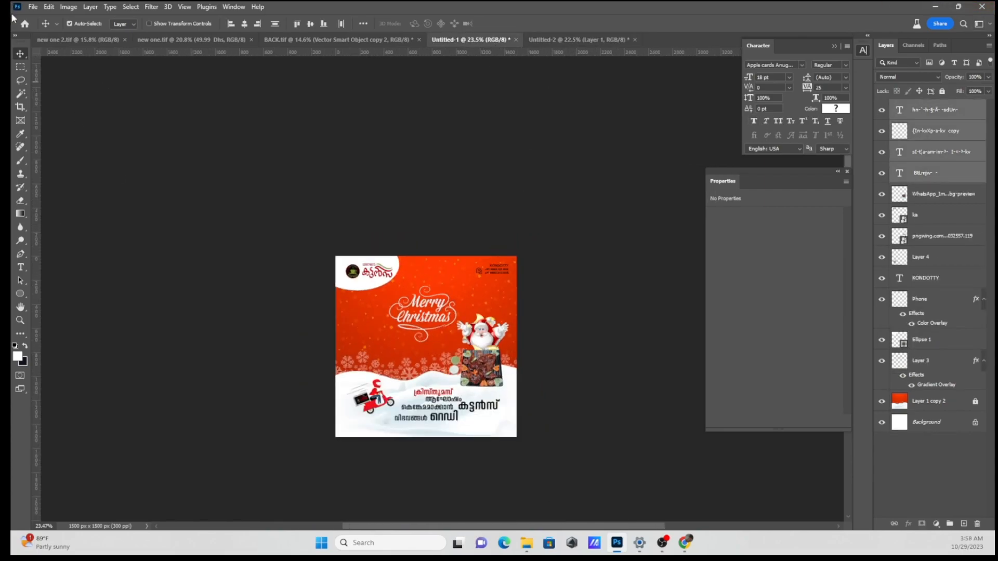
left_click(33, 8)
mouse_move(52, 183)
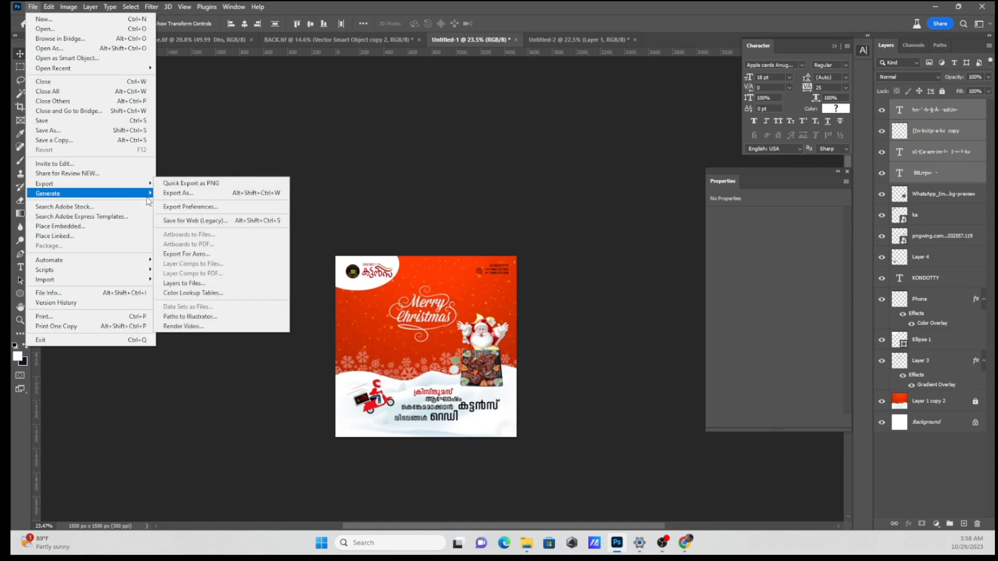
left_click(173, 195)
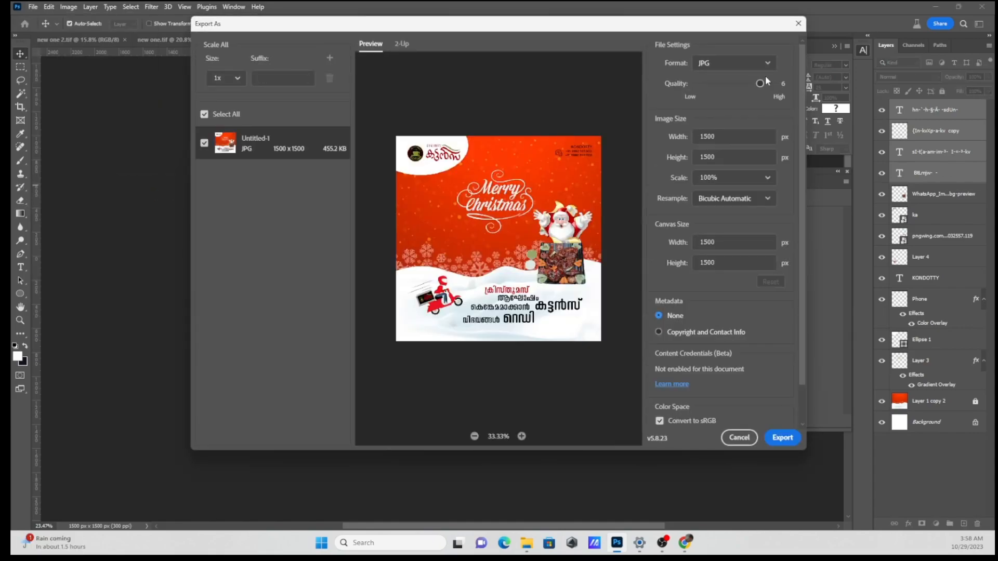
left_click_drag(761, 83, 817, 84)
left_click(790, 438)
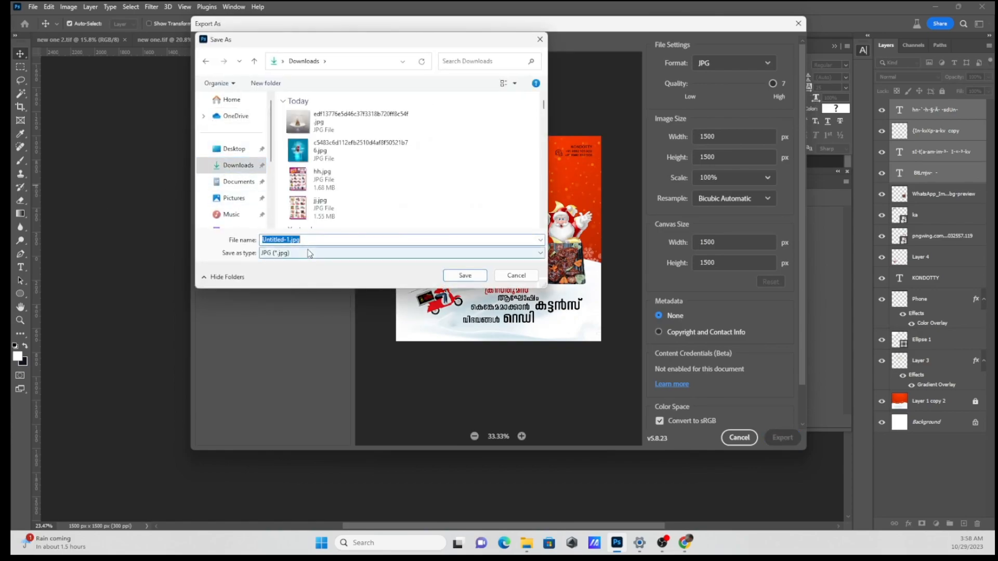
type("xmaS")
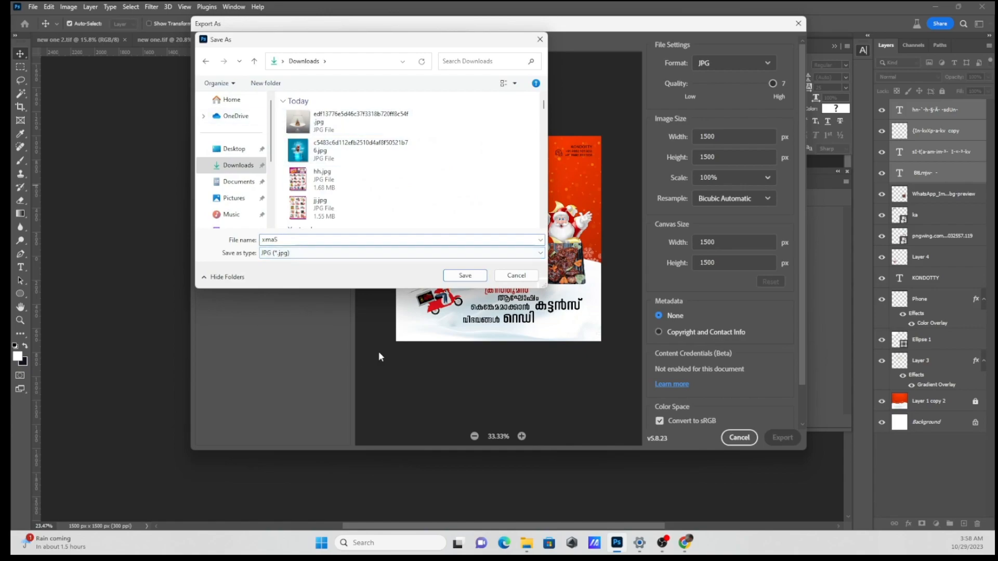
left_click(473, 275)
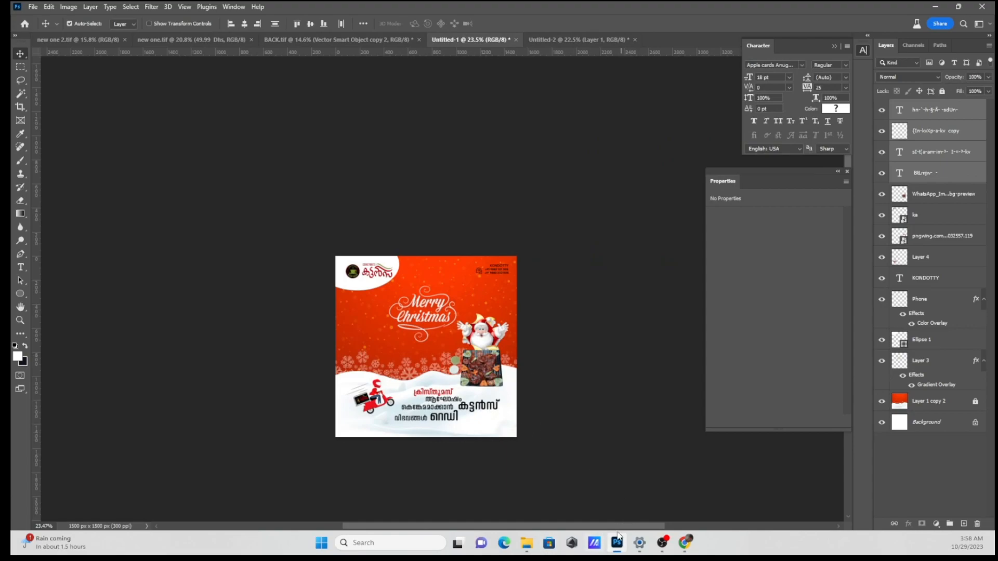
Step: In Untitled-1, scale the KONDOTTY text above the phone numbers to 7.82 pt
scroll(502, 275, "up", 8)
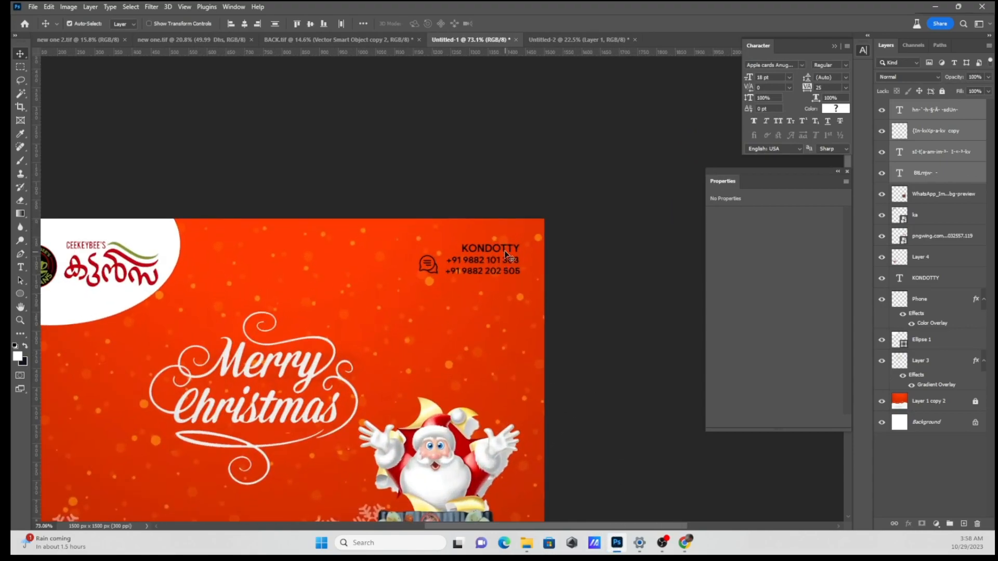
left_click(503, 249)
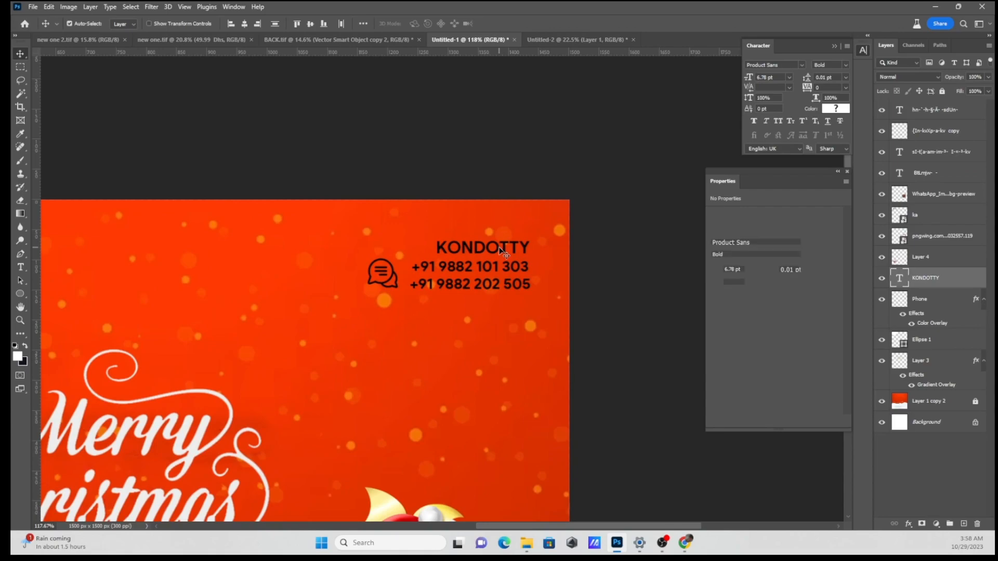
key("ctrl+t")
mouse_move(529, 247)
left_mouse_down()
mouse_move(546, 247)
mouse_move(512, 246)
left_mouse_up()
left_click(518, 24)
scroll(489, 167, "down", 5)
scroll(528, 211, "down", 5)
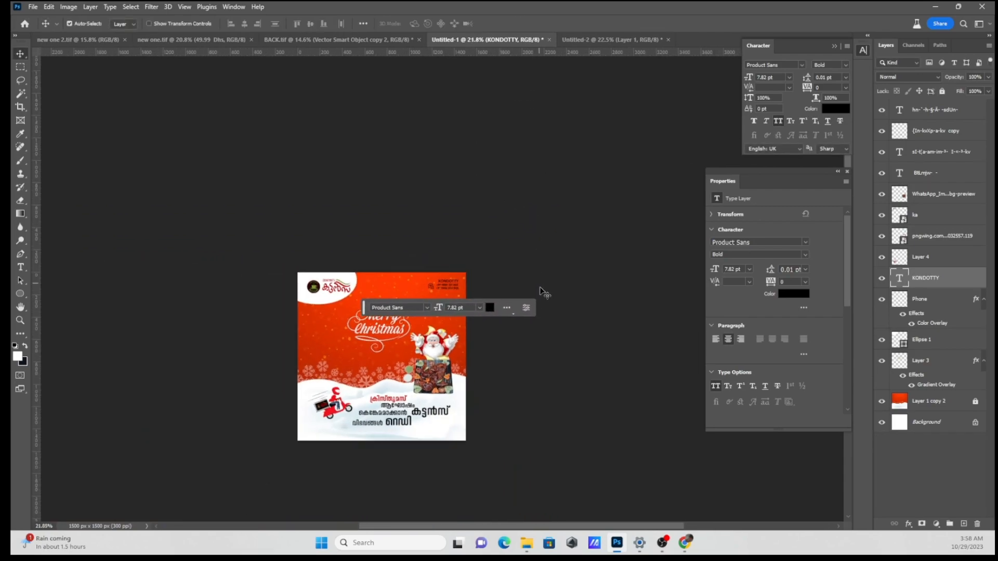
Step: Open xmaS.jpg from the Downloads folder, examine the exported poster in a maximized view, and close the viewer and folder
left_click(527, 543)
left_click(76, 260)
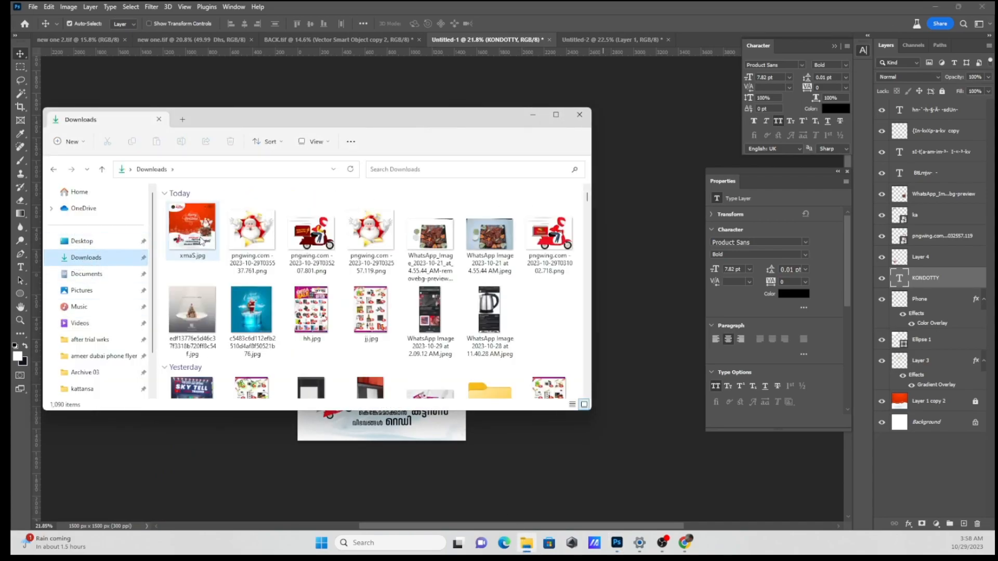
double_click(192, 229)
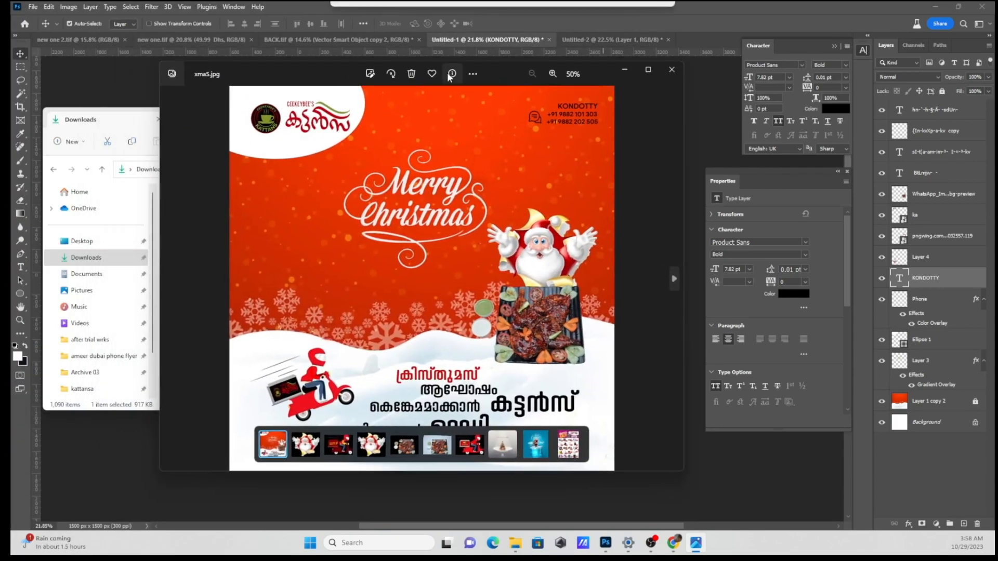
left_click(658, 67)
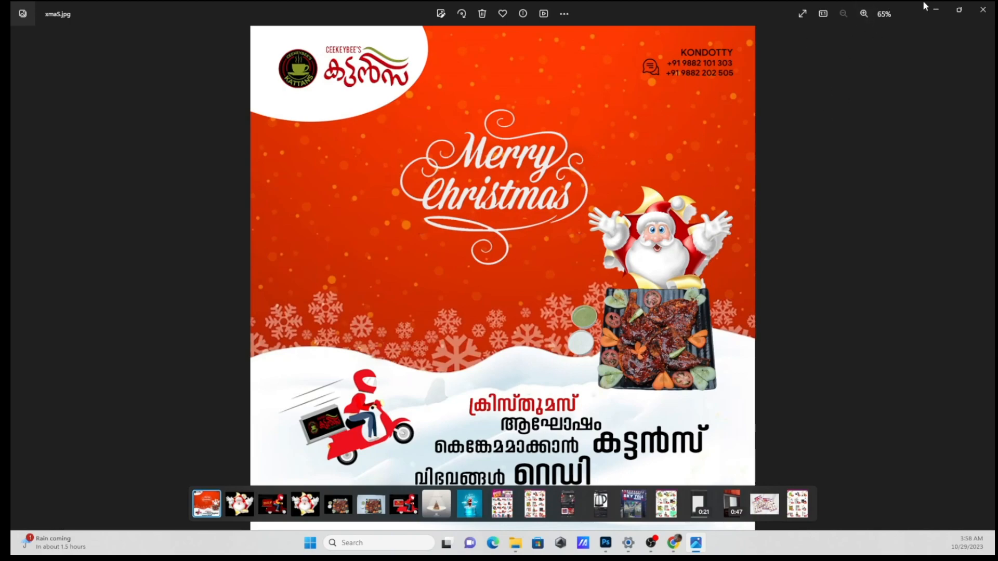
left_click(983, 9)
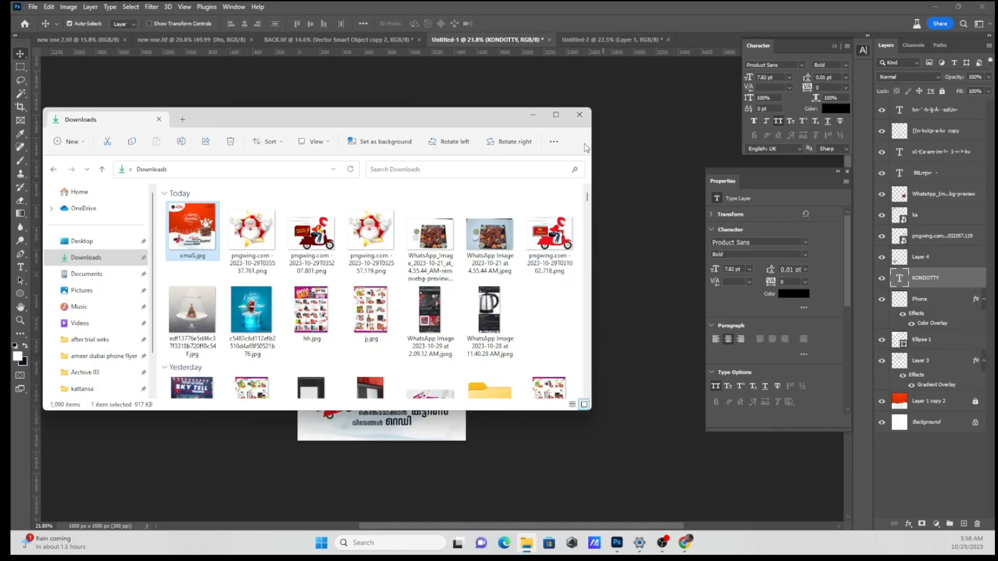
left_click(580, 114)
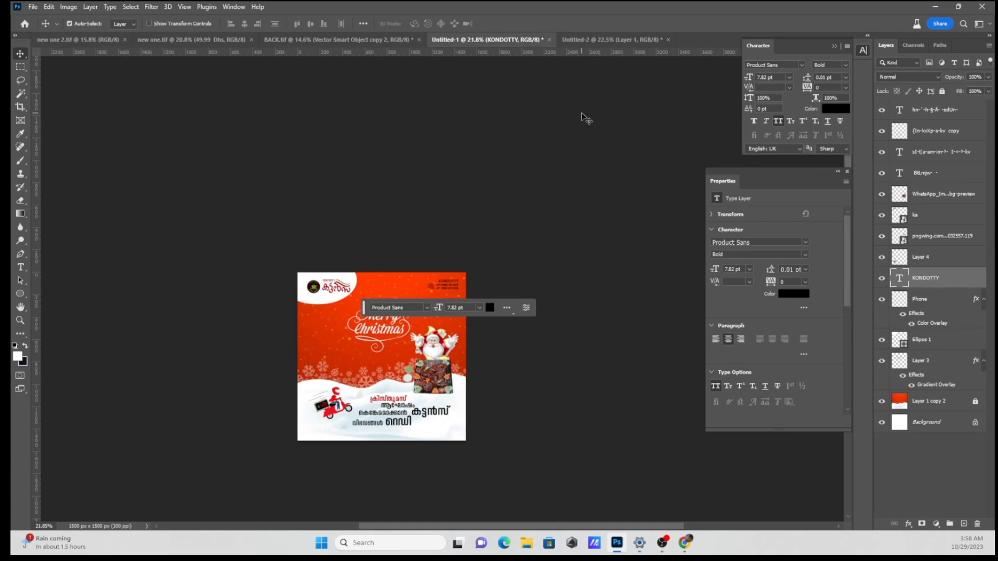